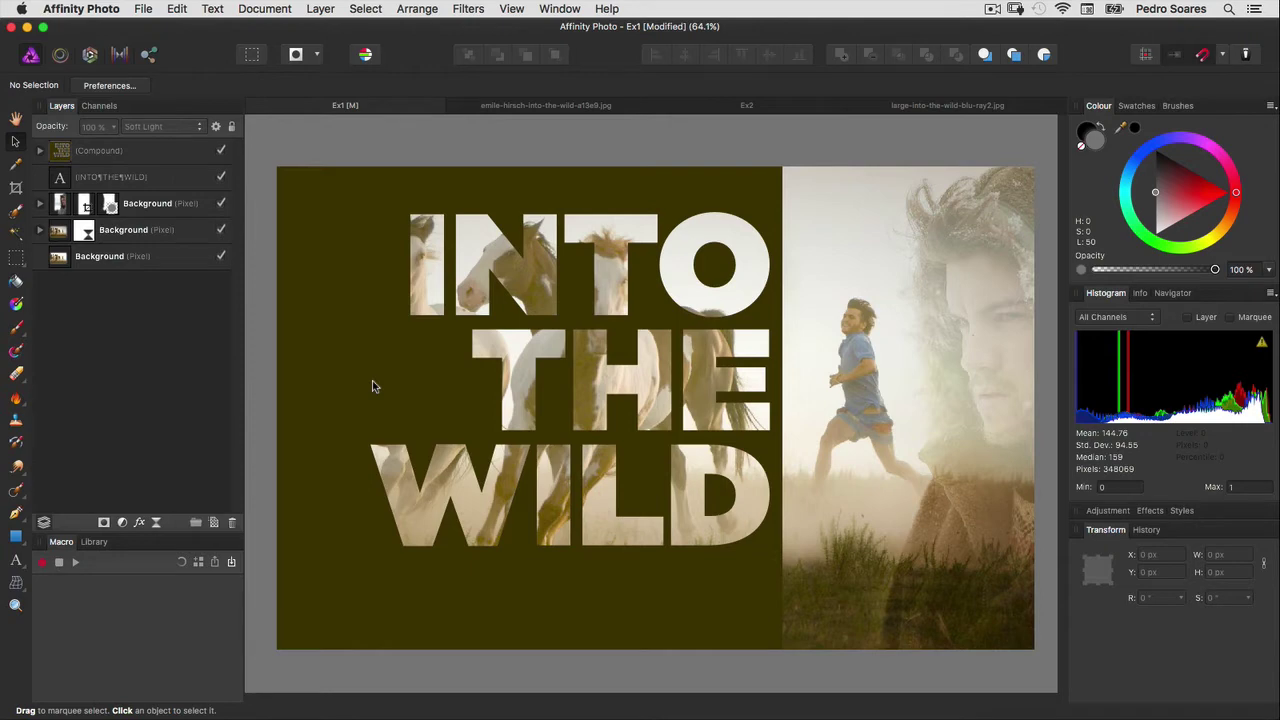
Group the 'Into the Wild' title layers, hide the group, and select the horses Background layer.
click(168, 236)
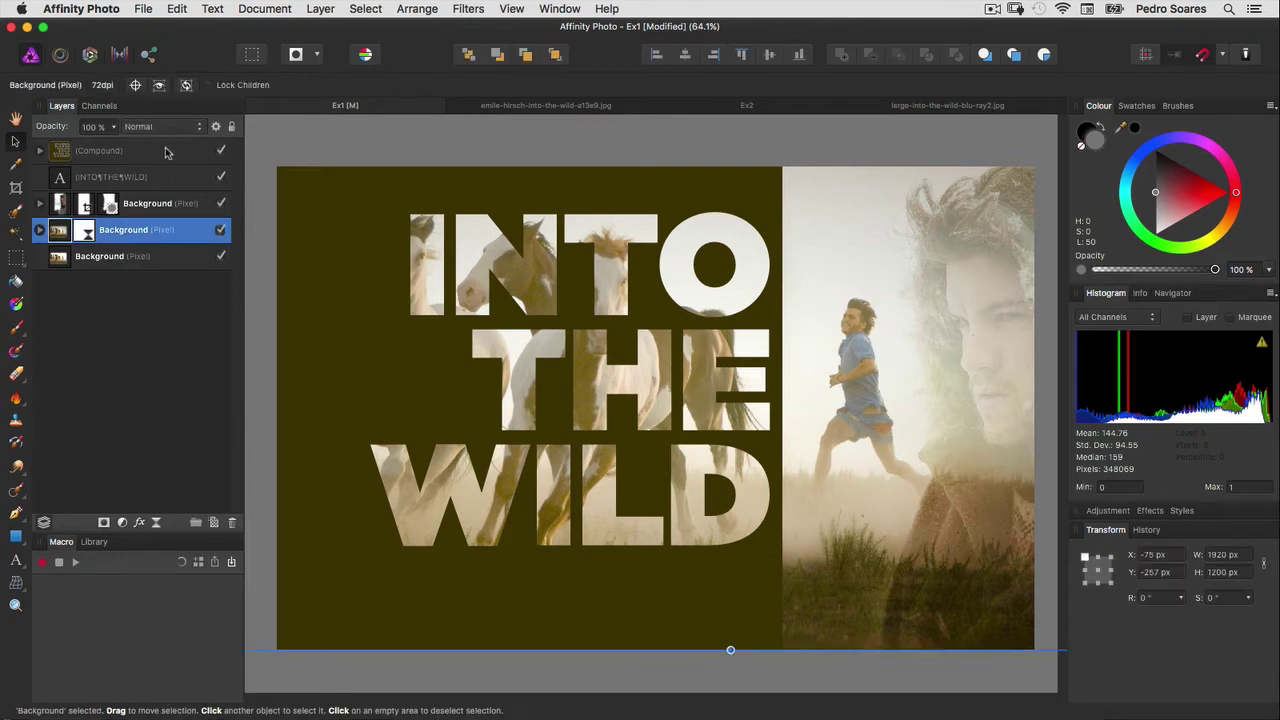
shift+click(166, 152)
click(196, 522)
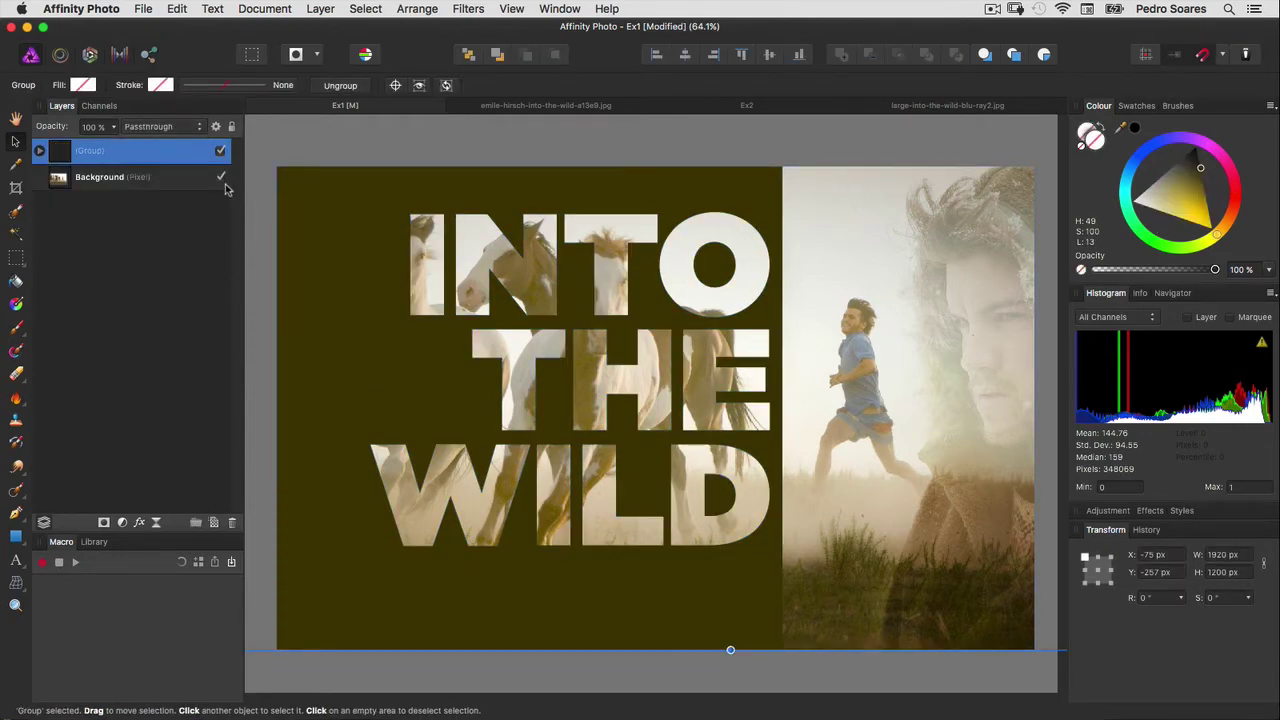
click(220, 150)
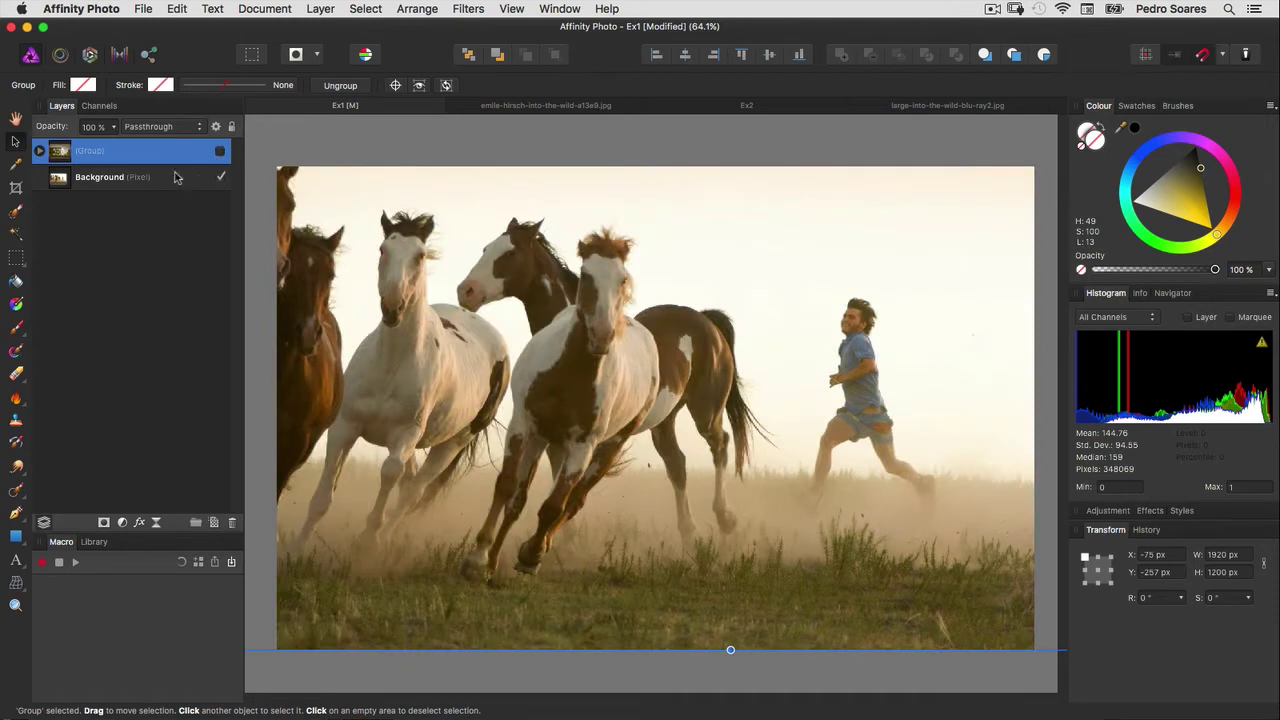
click(62, 180)
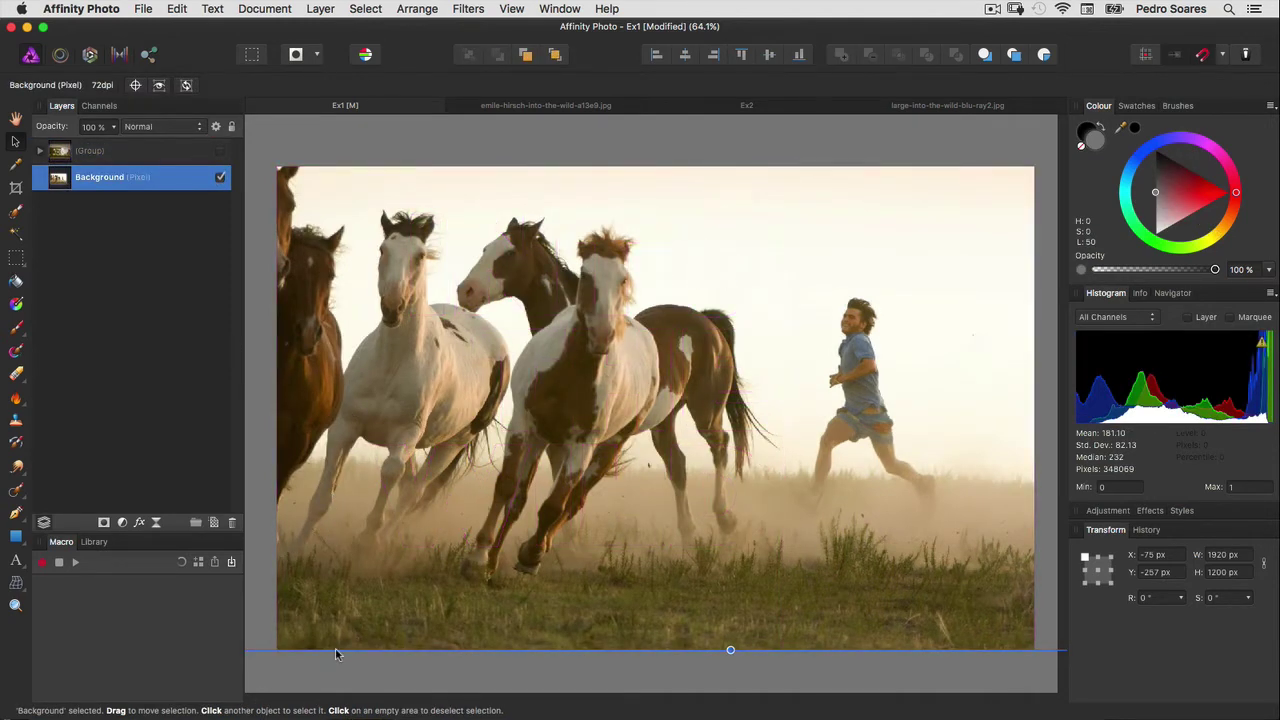
Draw a rectangle over the left side of the photo down to its bottom edge.
click(16, 535)
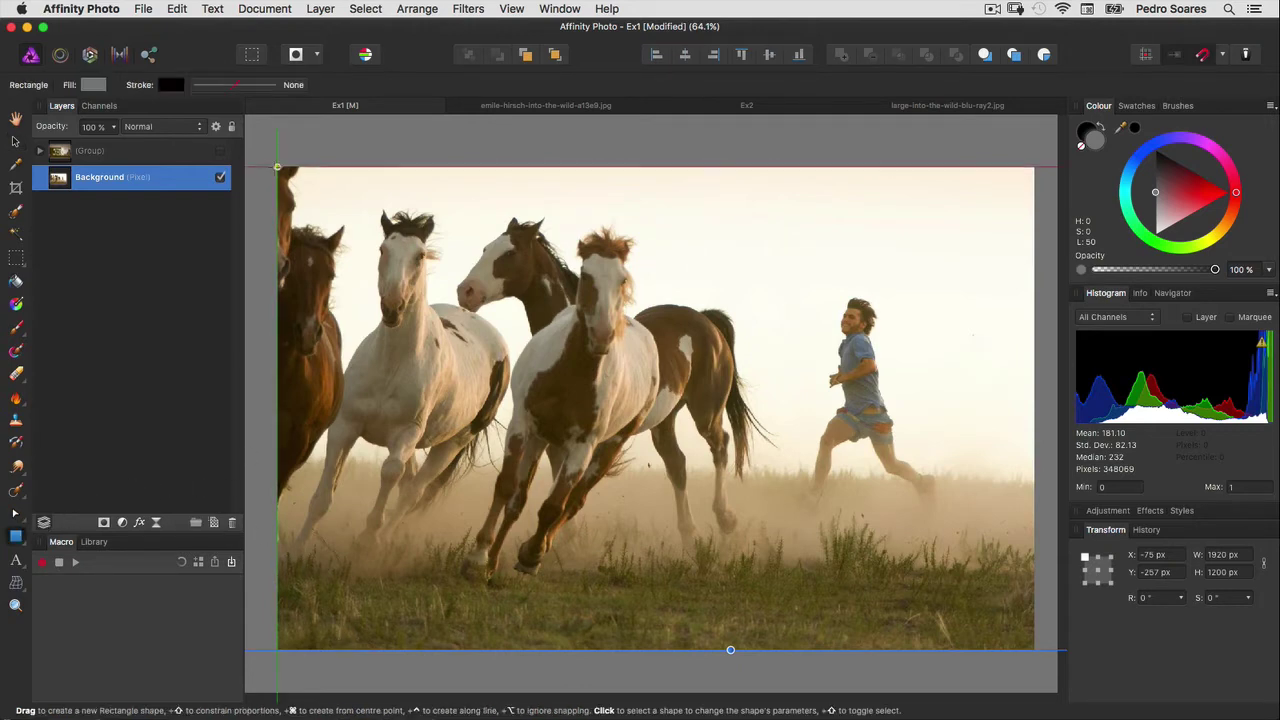
drag(277, 167, 768, 614)
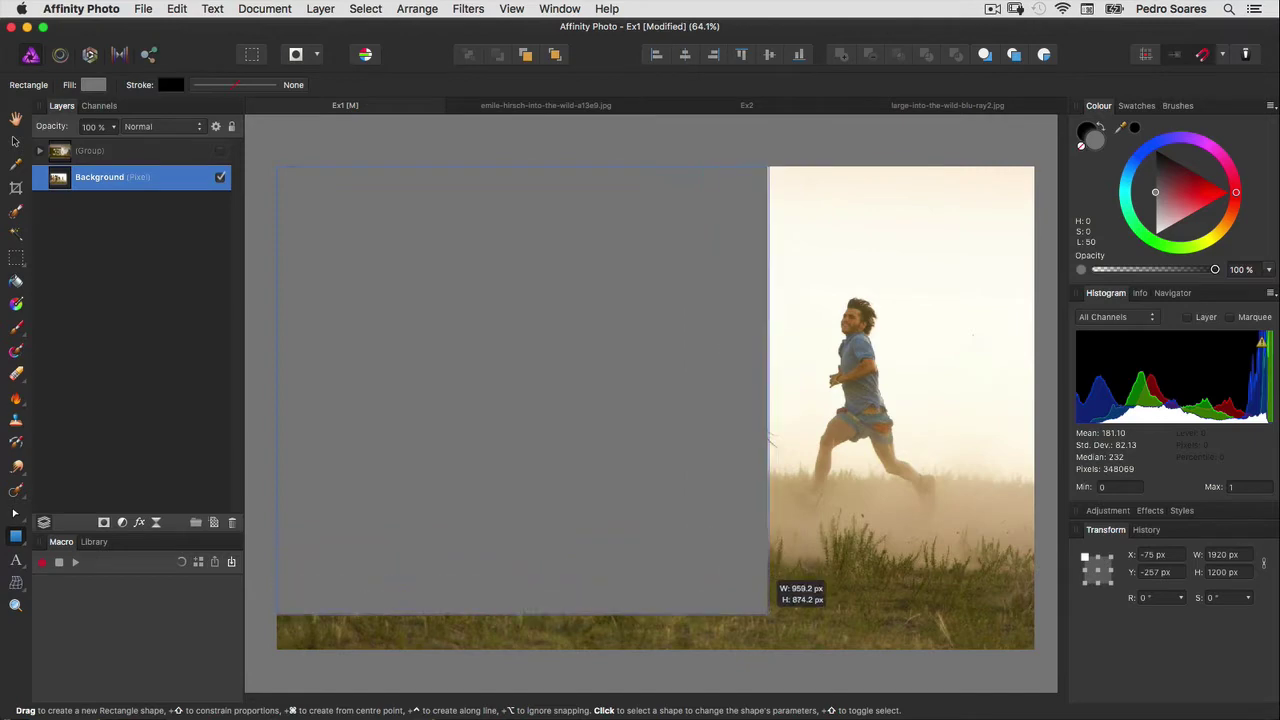
drag(768, 614, 788, 650)
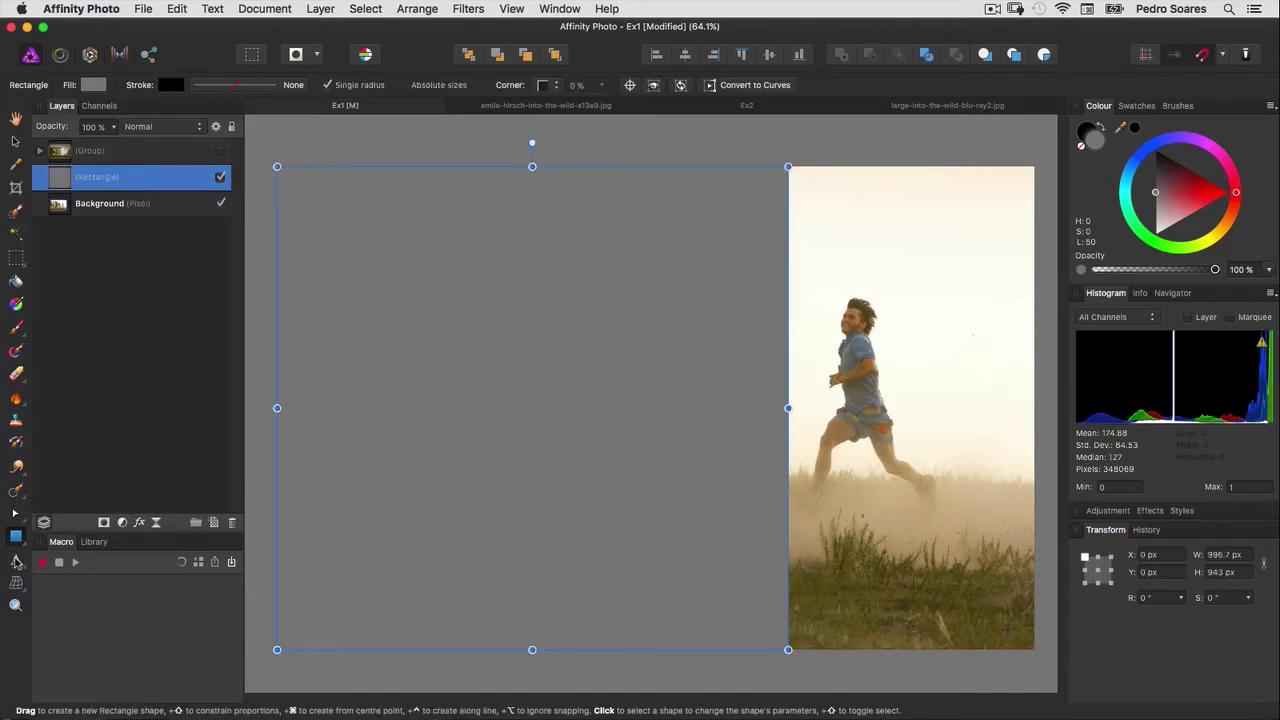
Add artistic text reading INTO, THE, WILD on three lines over the rectangle.
click(16, 562)
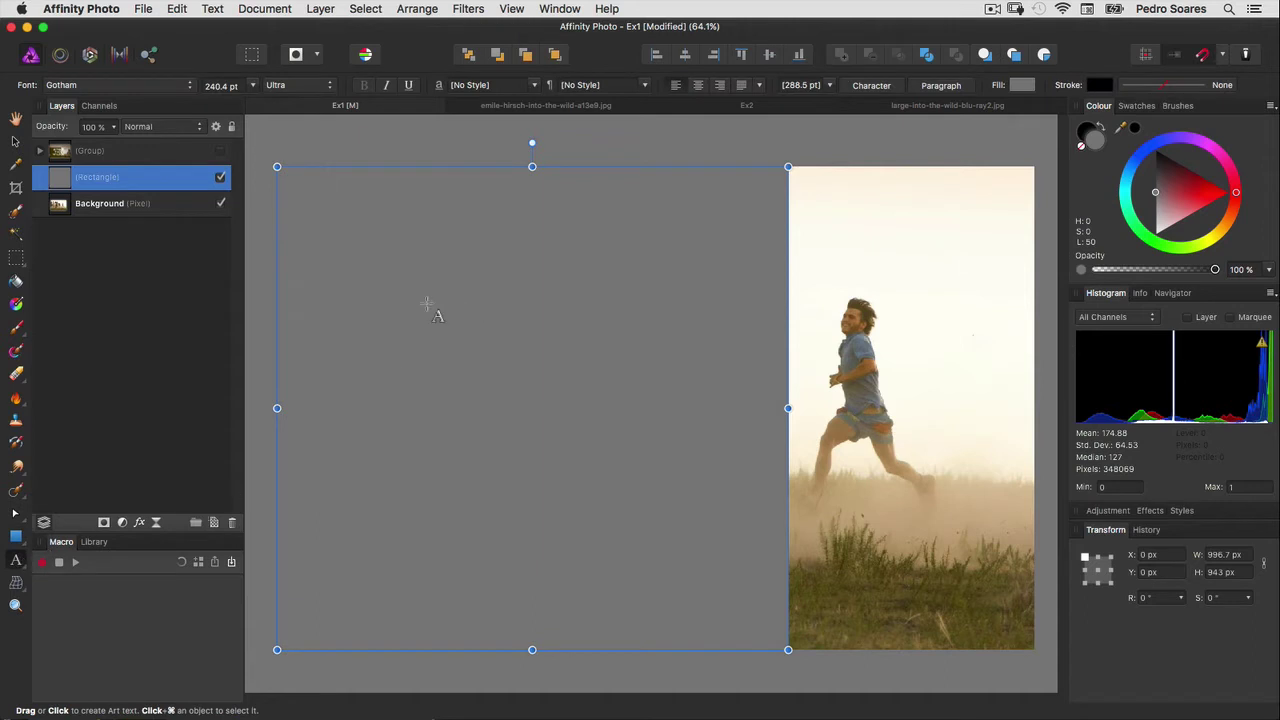
drag(406, 270, 477, 343)
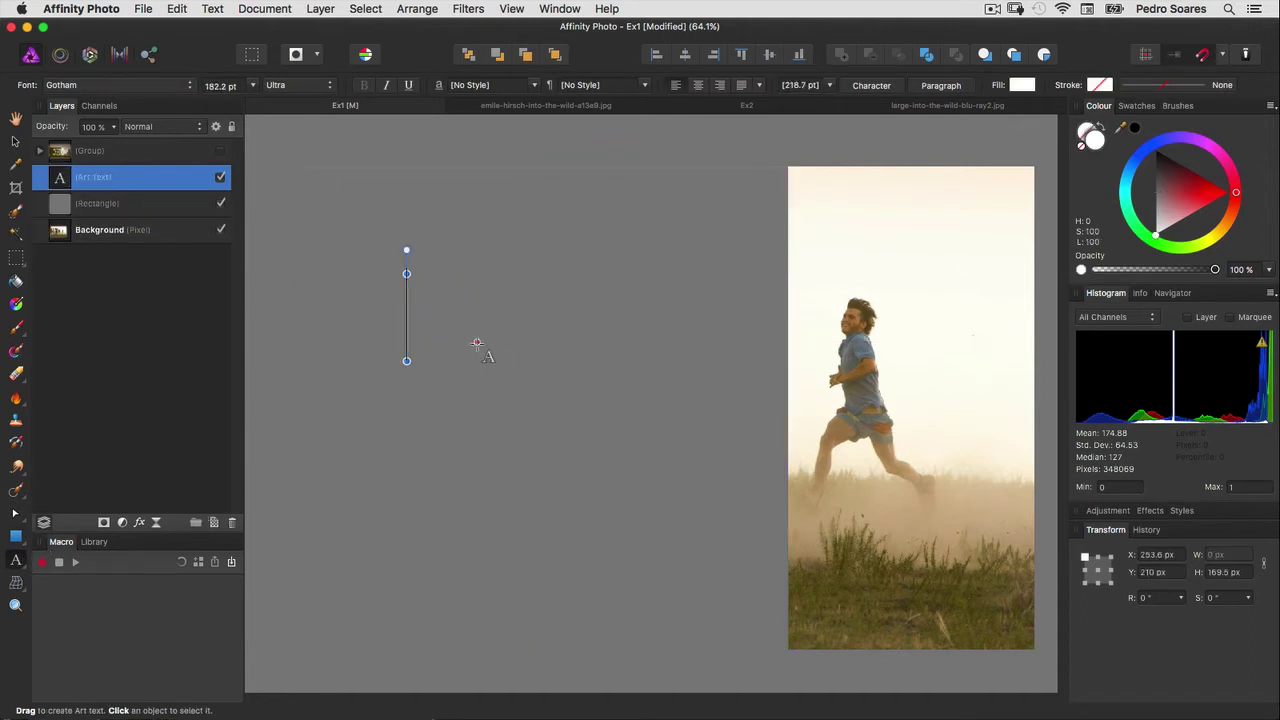
text(INTO)
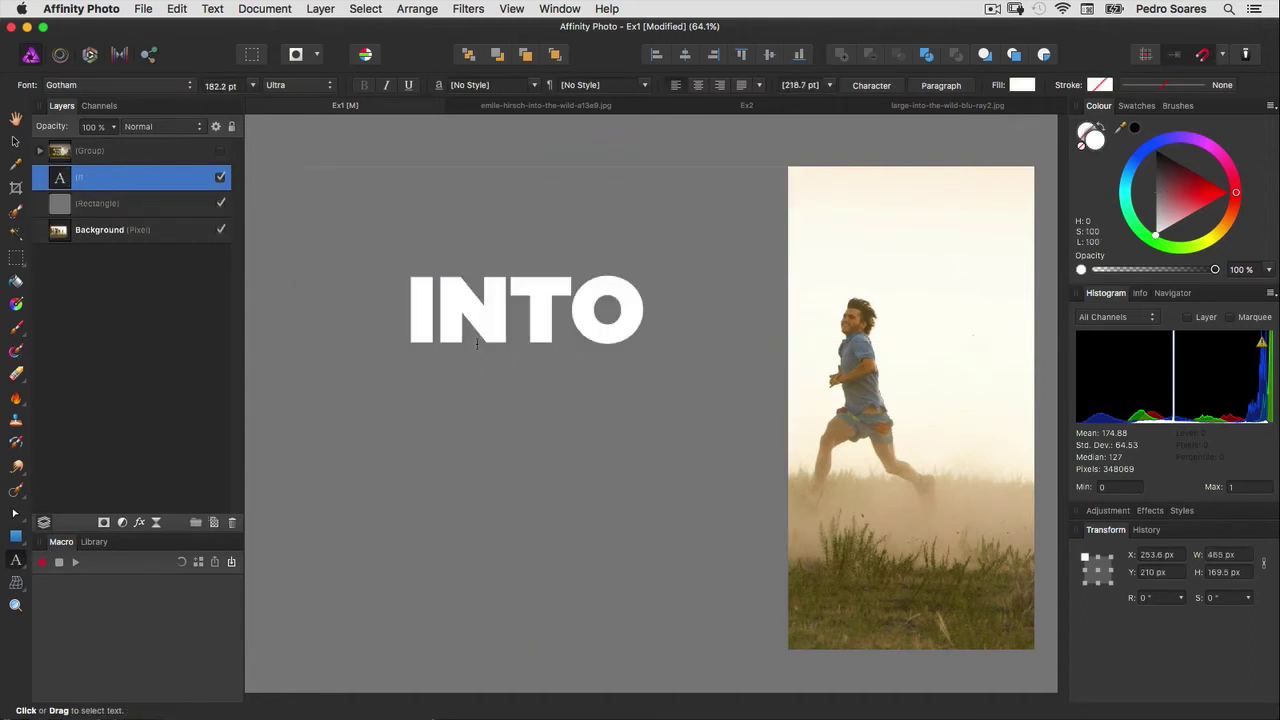
key(Return)
text(TH)
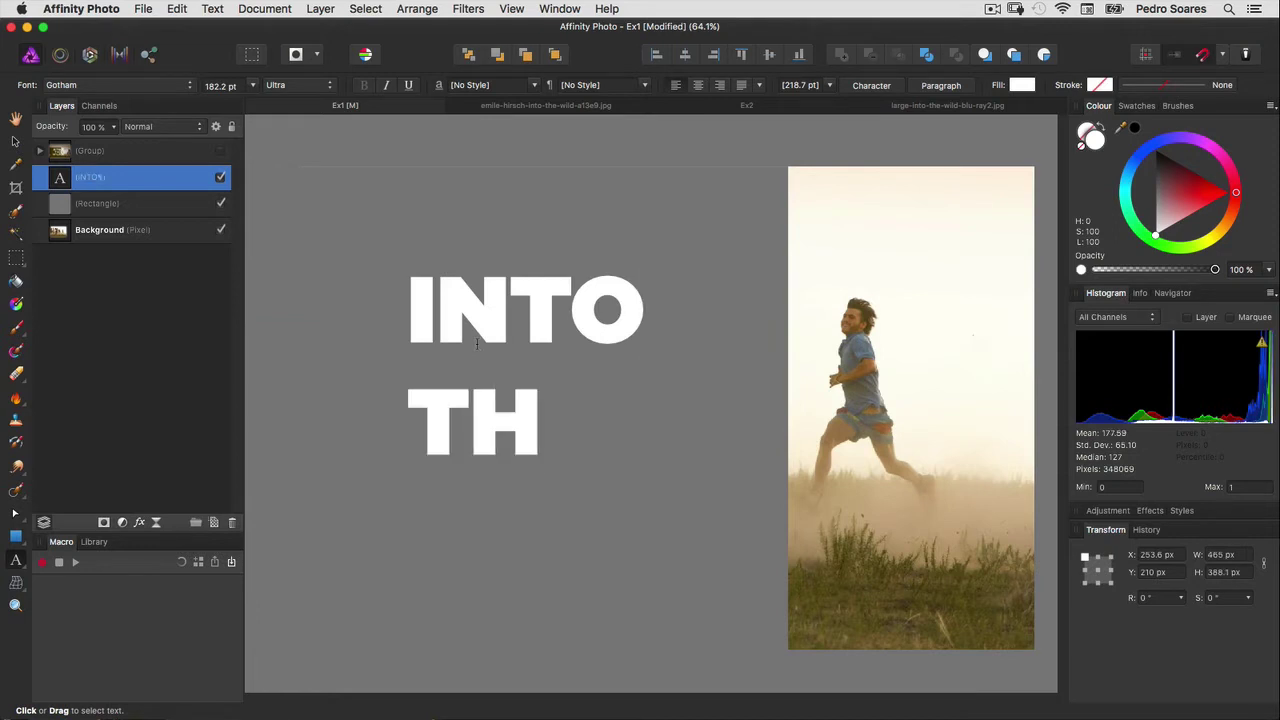
text(E)
key(Return)
text(WILD)
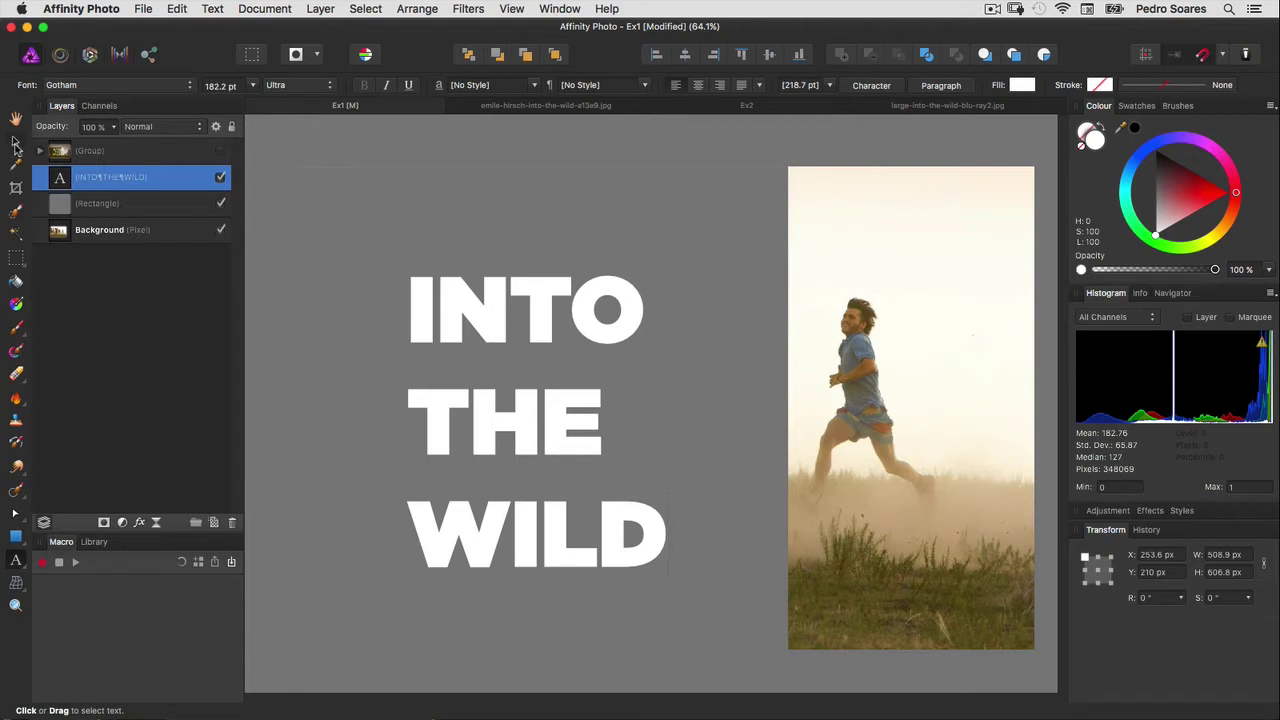
click(15, 141)
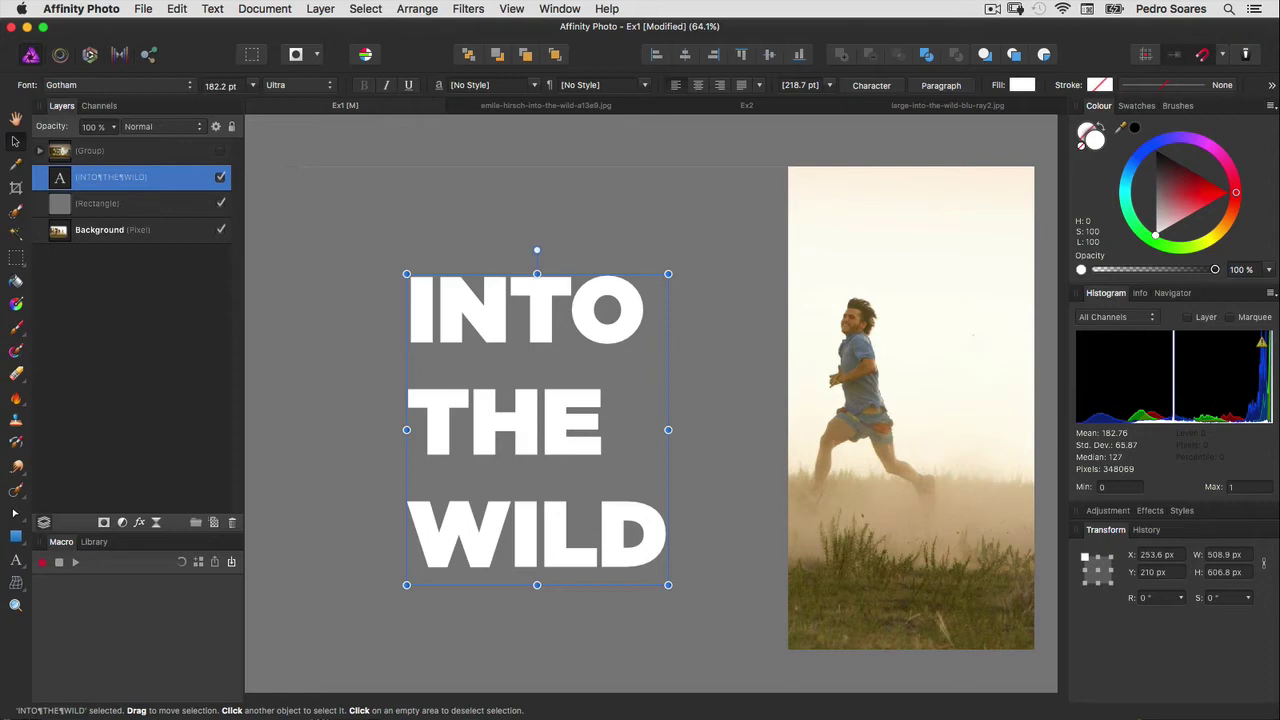
Right-align the INTO THE WILD text, set 144 pt leading, and also select the Rectangle layer.
key(super+shift+r)
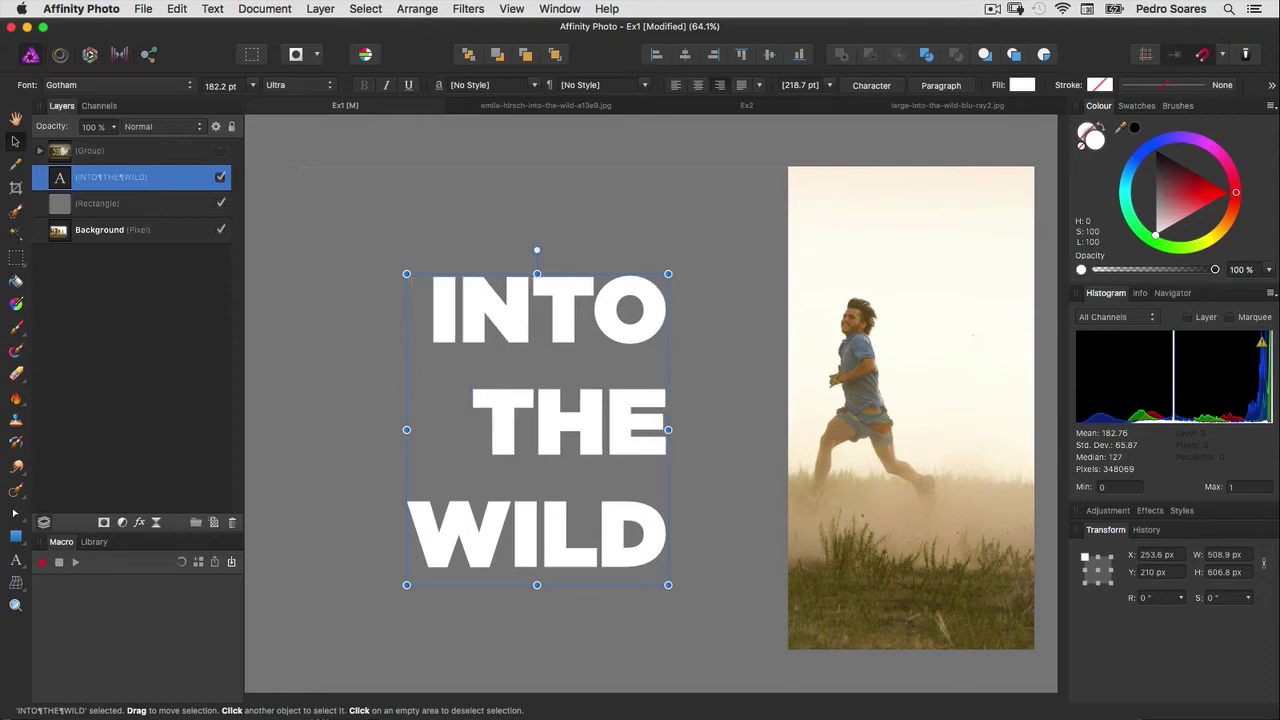
click(871, 85)
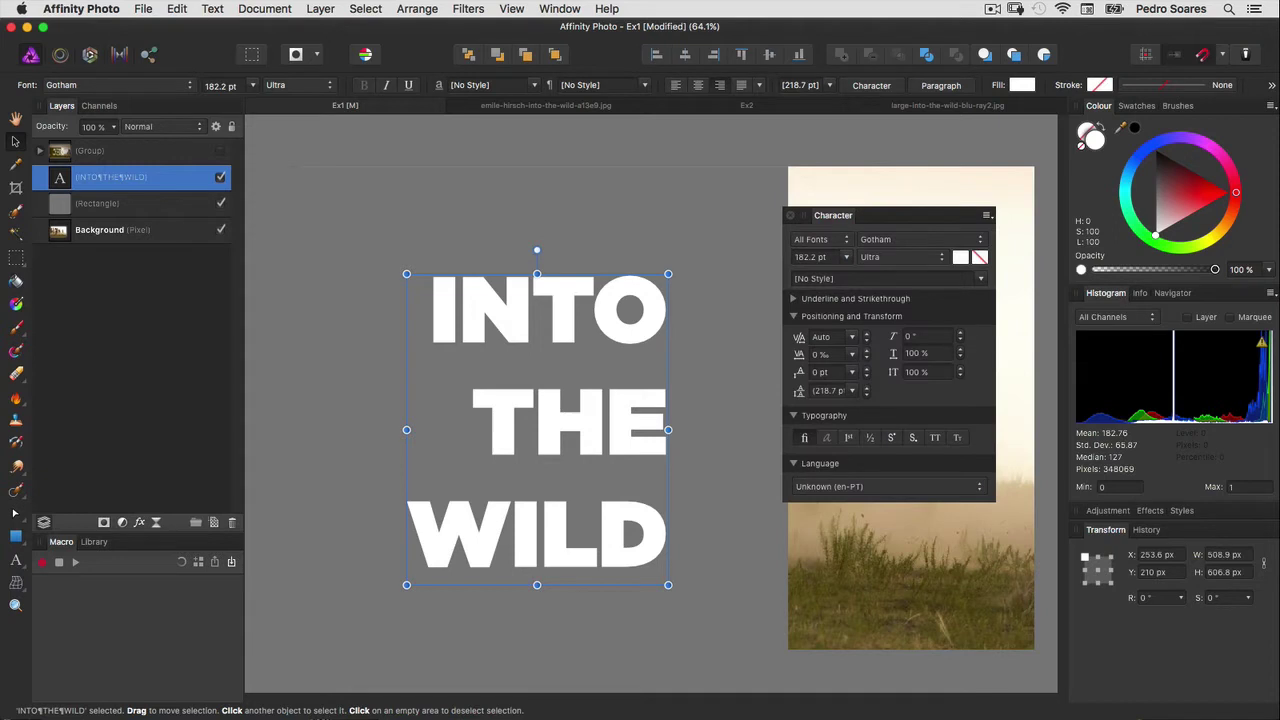
click(825, 391)
text(1444)
key(BackSpace)
key(Return)
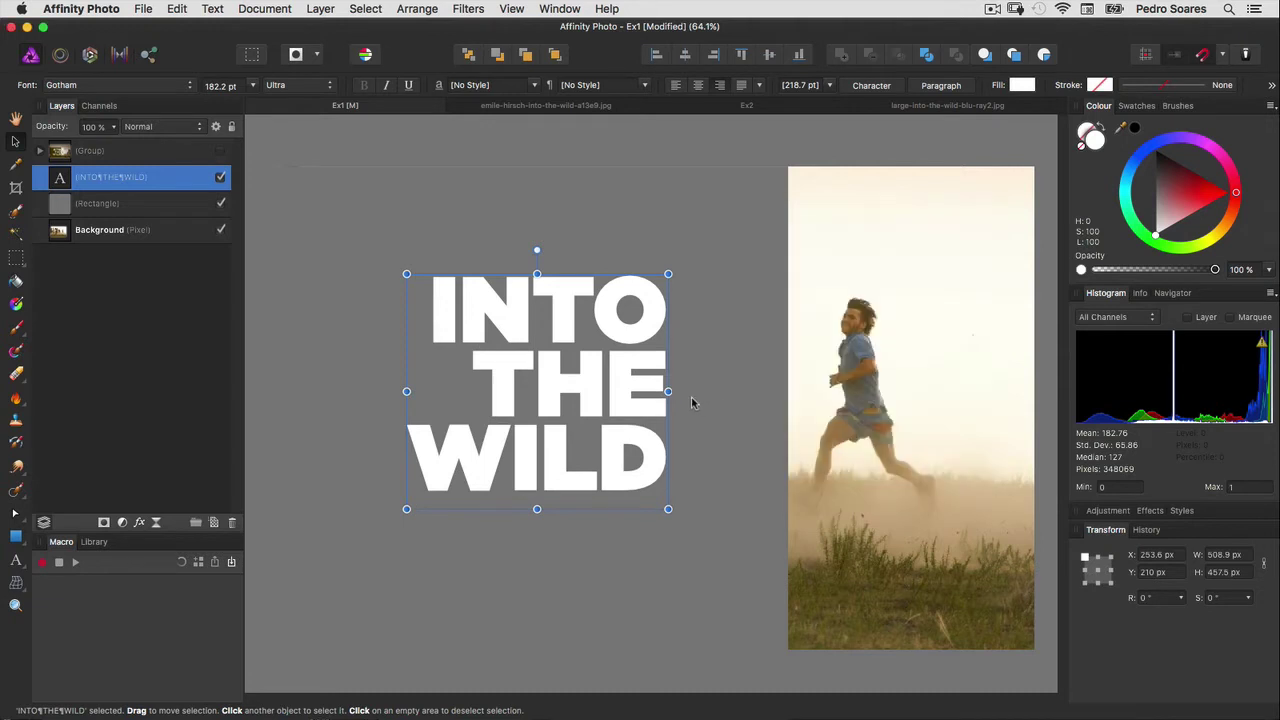
shift+click(131, 206)
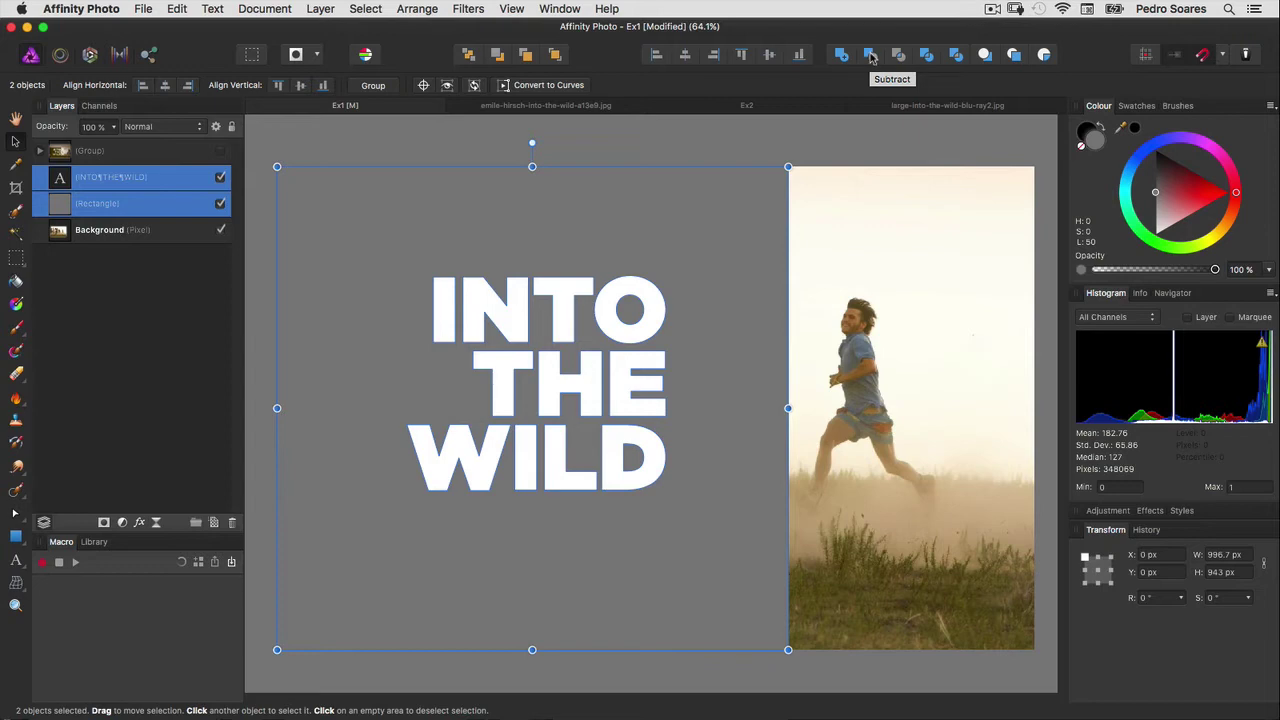
Subtract the INTO THE WILD text from the grey rectangle to form a cut-out compound.
click(870, 56)
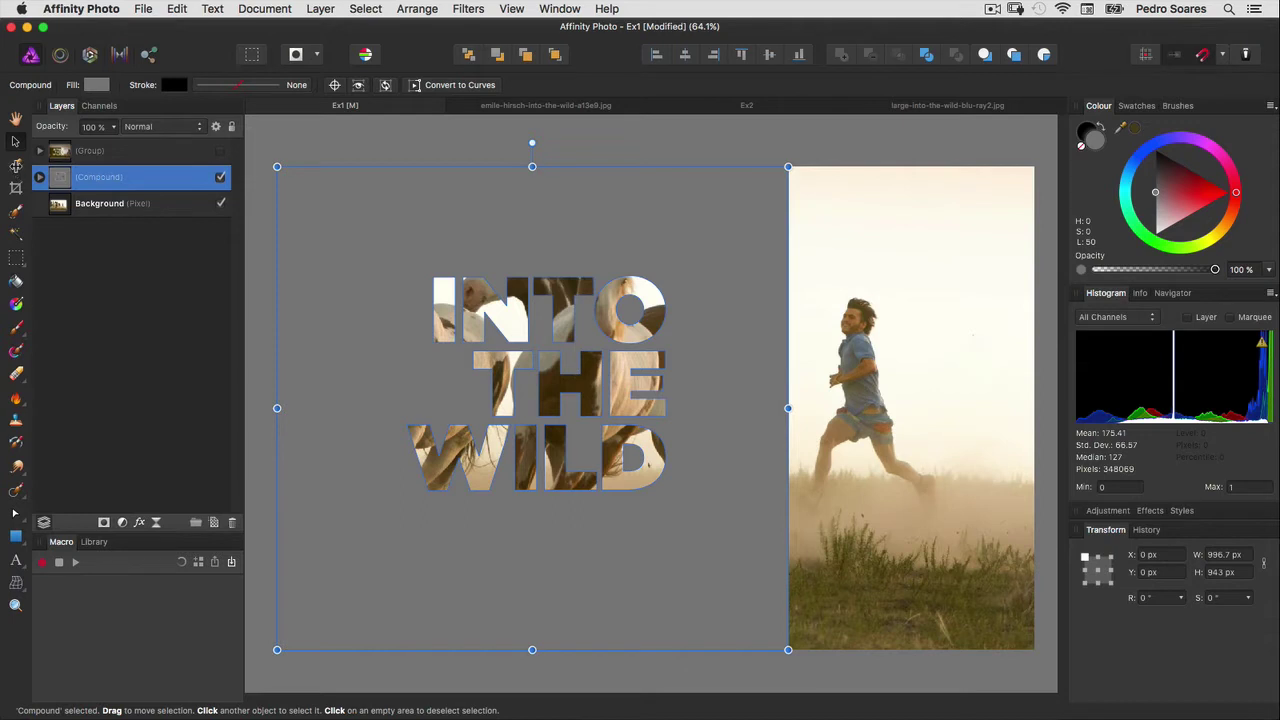
click(15, 165)
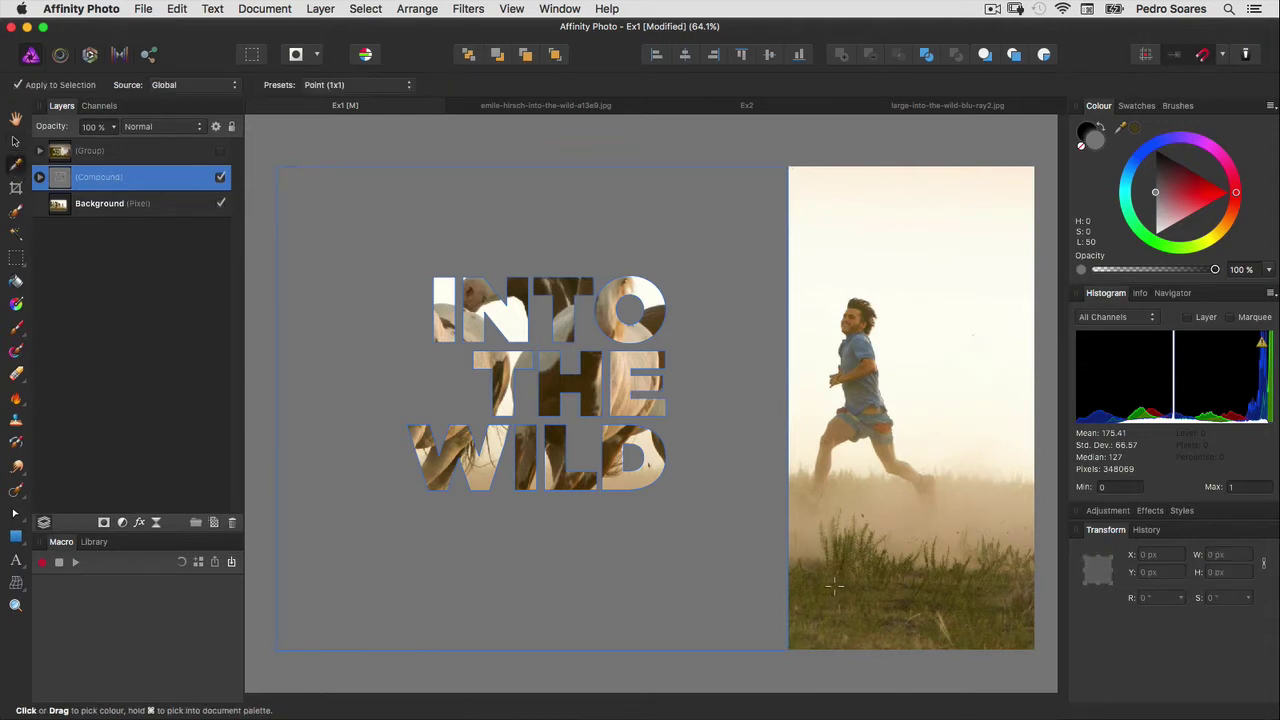
Fill the panel with a dark olive-brown sampled from the photo and select the compound's text.
drag(834, 585, 840, 585)
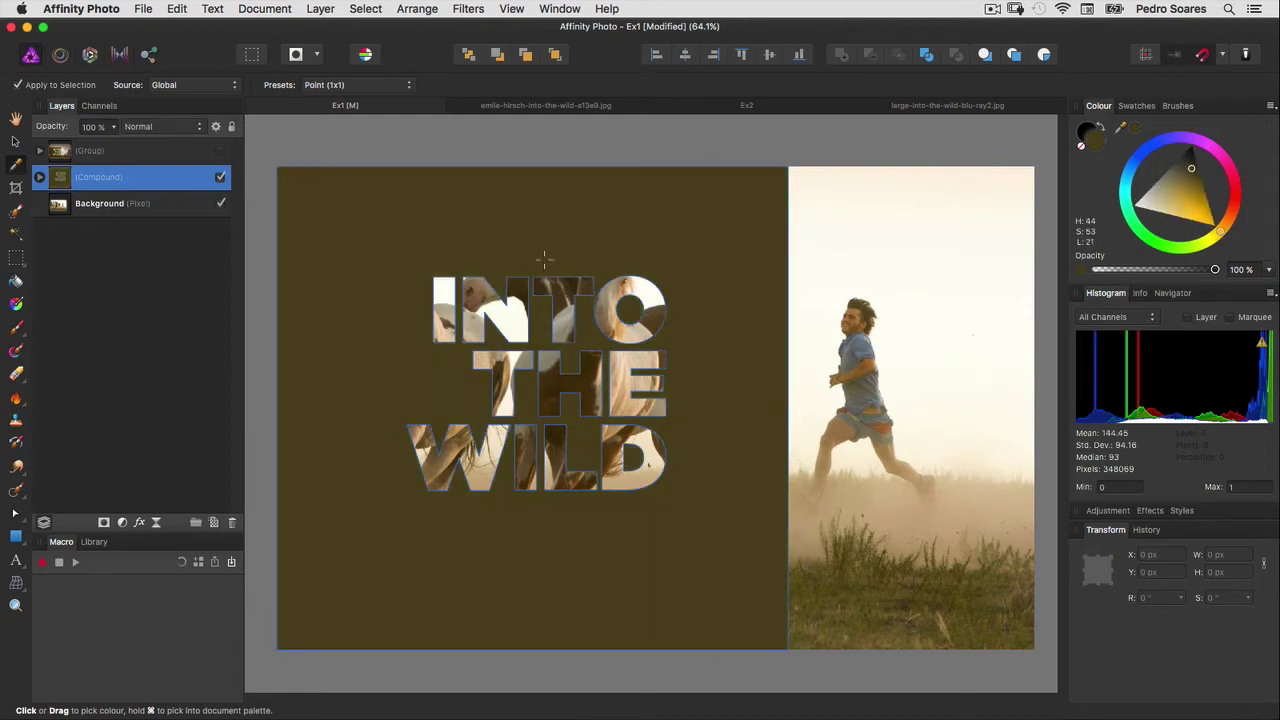
click(39, 177)
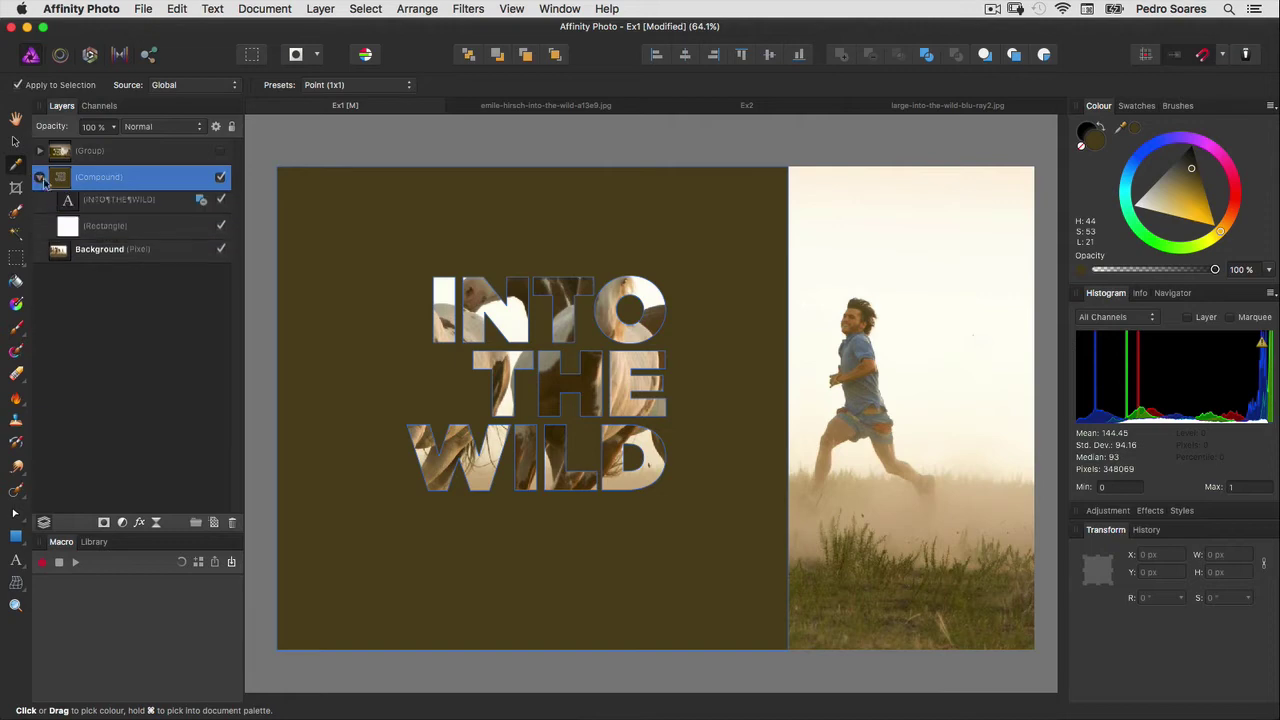
click(100, 204)
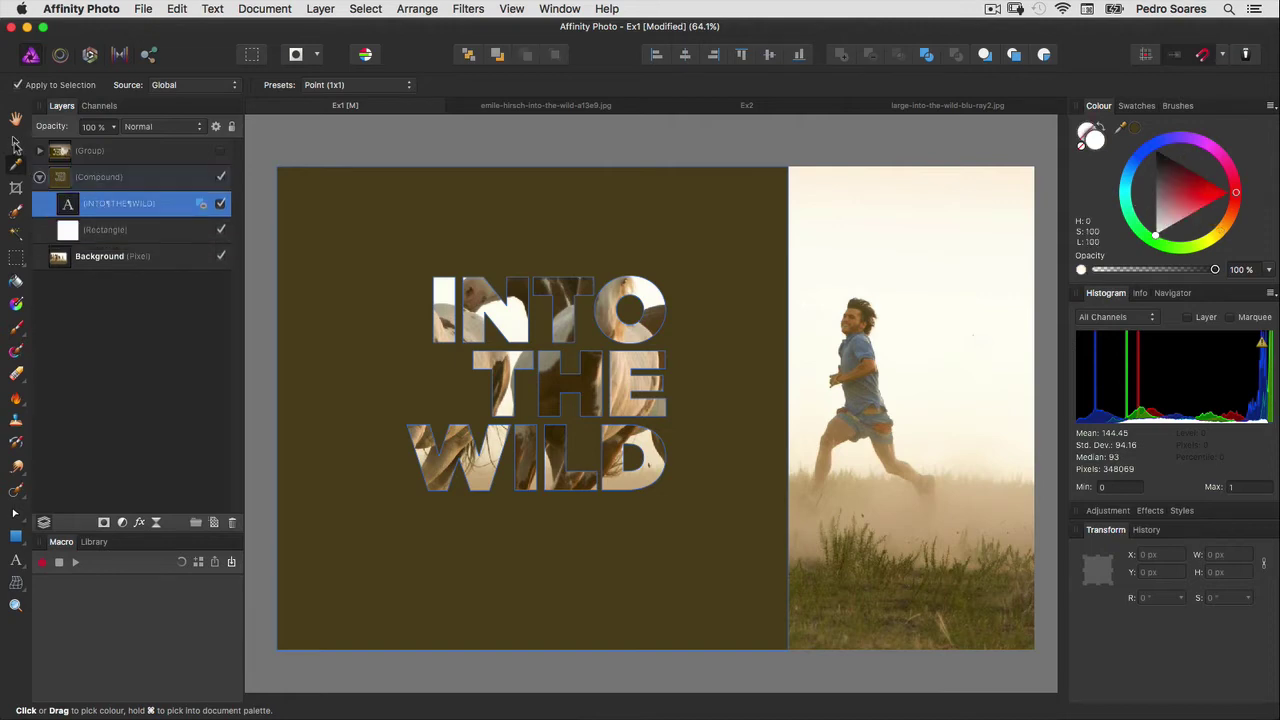
click(15, 141)
Enlarge and reposition the lettering to fill the left panel, ending at X 117.2 px.
drag(528, 318, 623, 279)
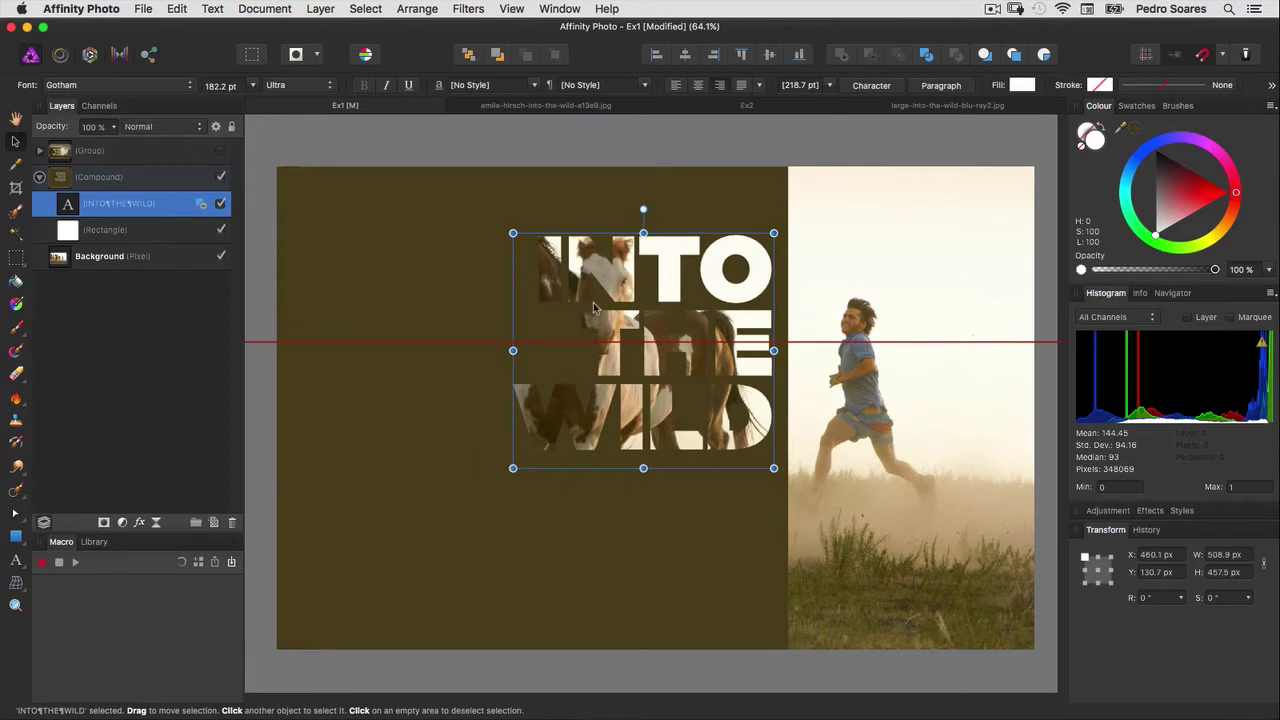
drag(512, 470, 310, 617)
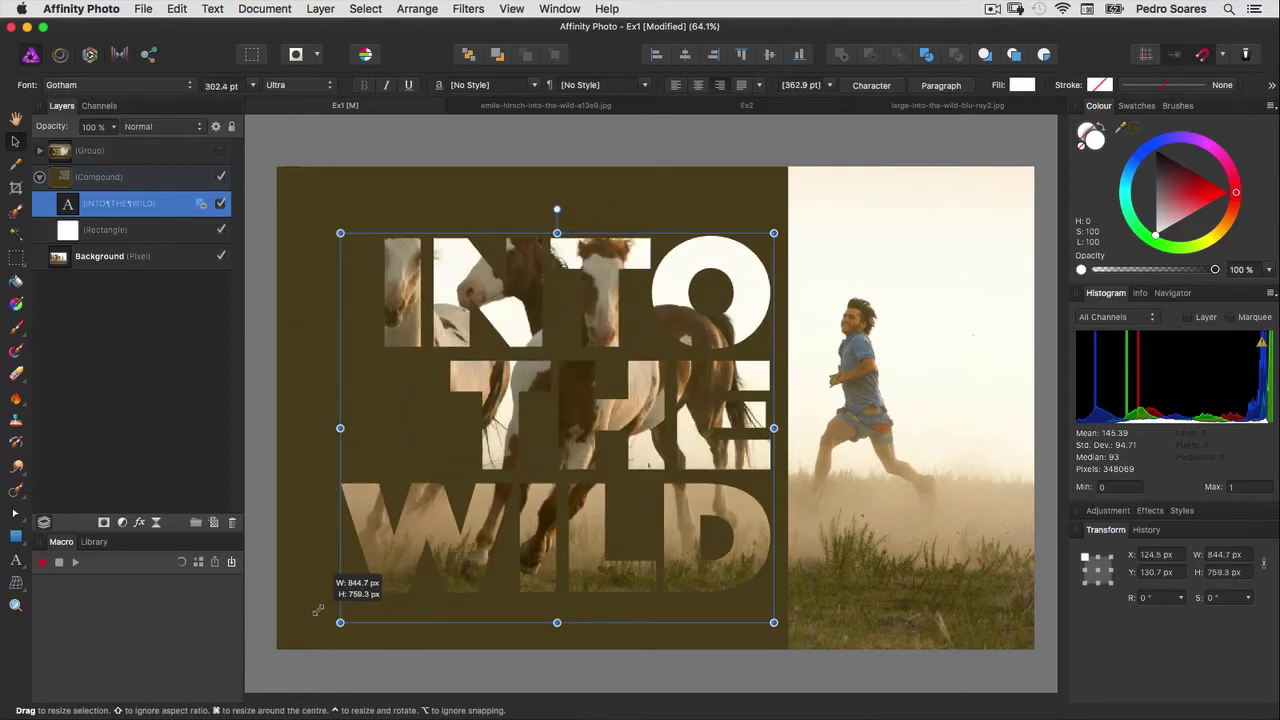
drag(310, 617, 309, 617)
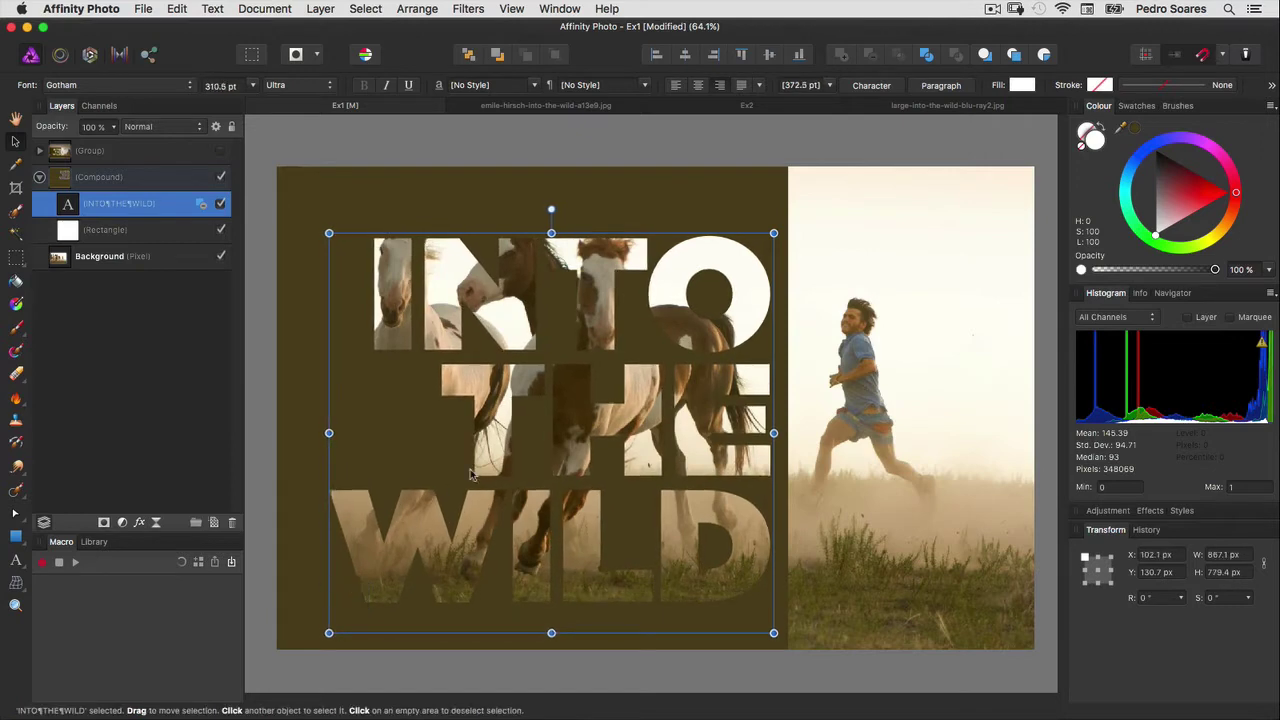
drag(490, 442, 492, 428)
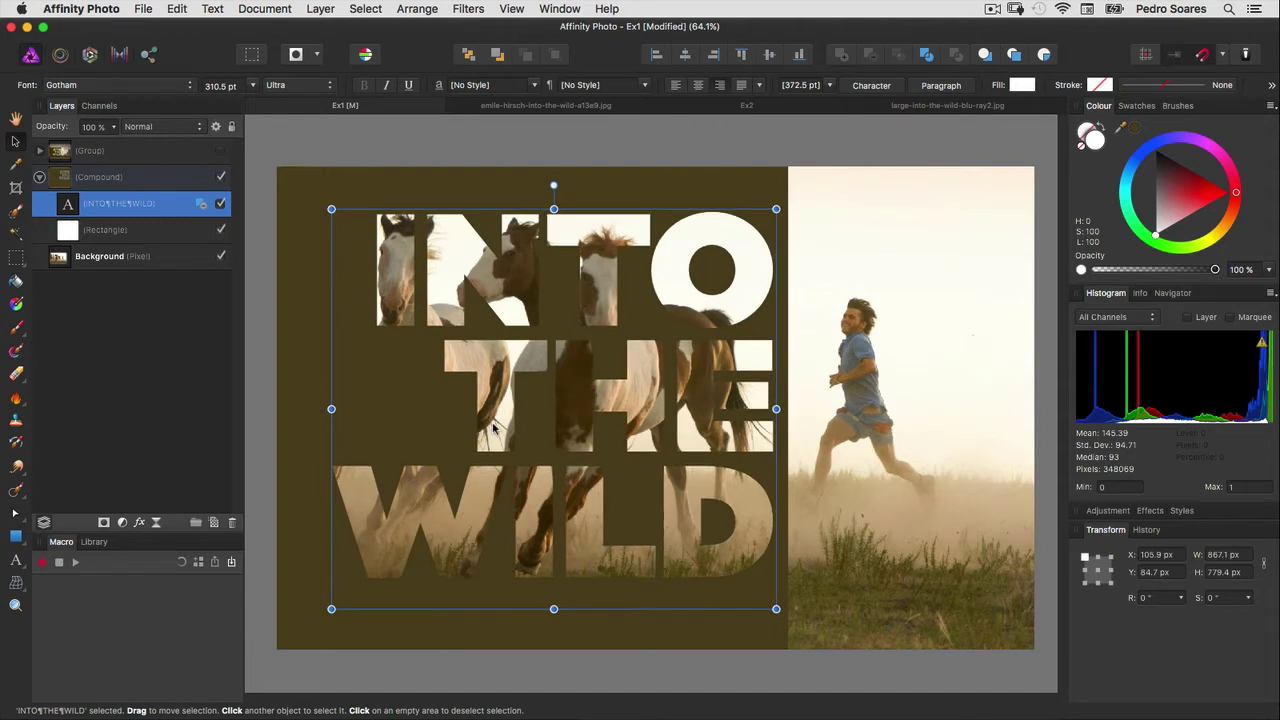
drag(490, 430, 498, 428)
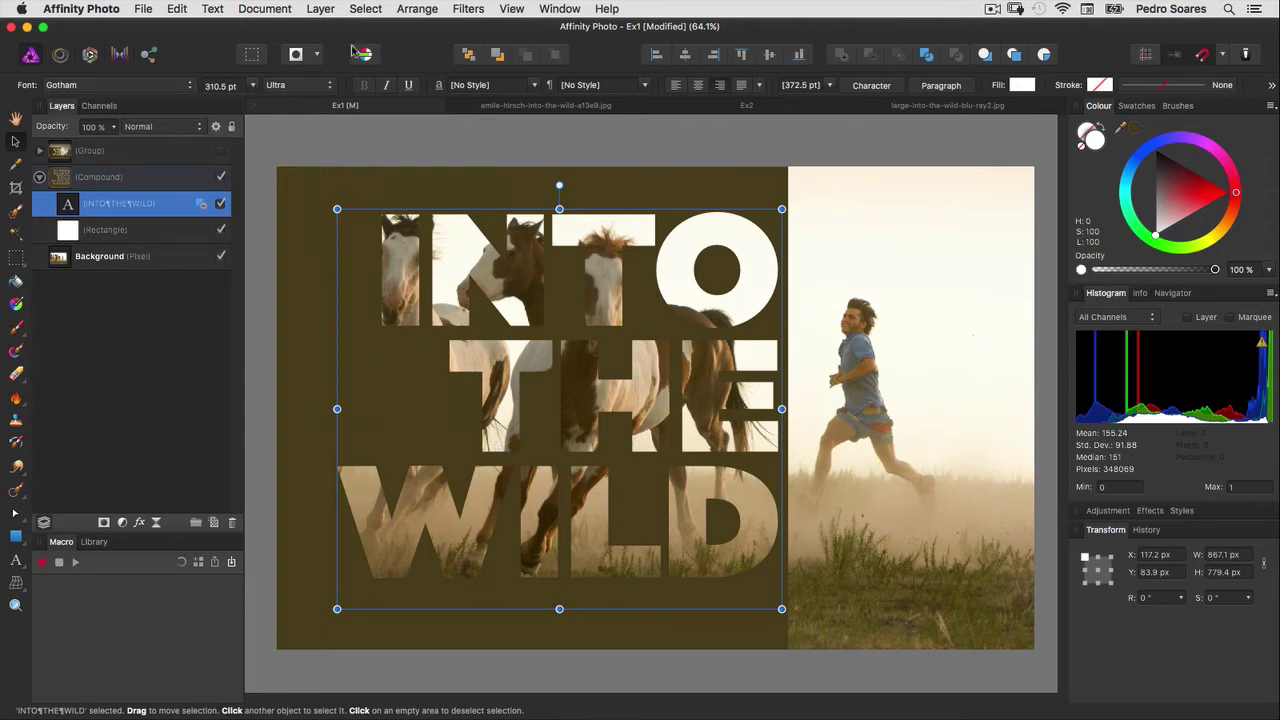
Duplicate the INTO THE WILD text layer and place the copy below the rectangle.
click(320, 9)
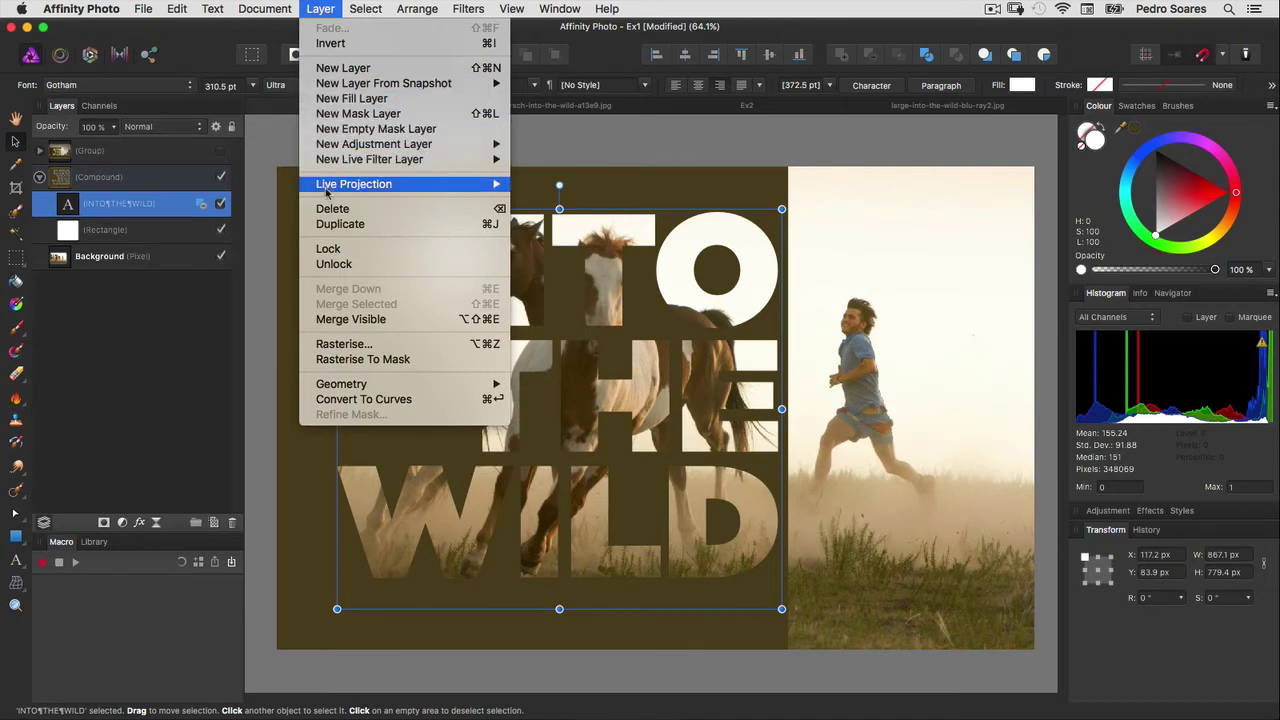
click(335, 224)
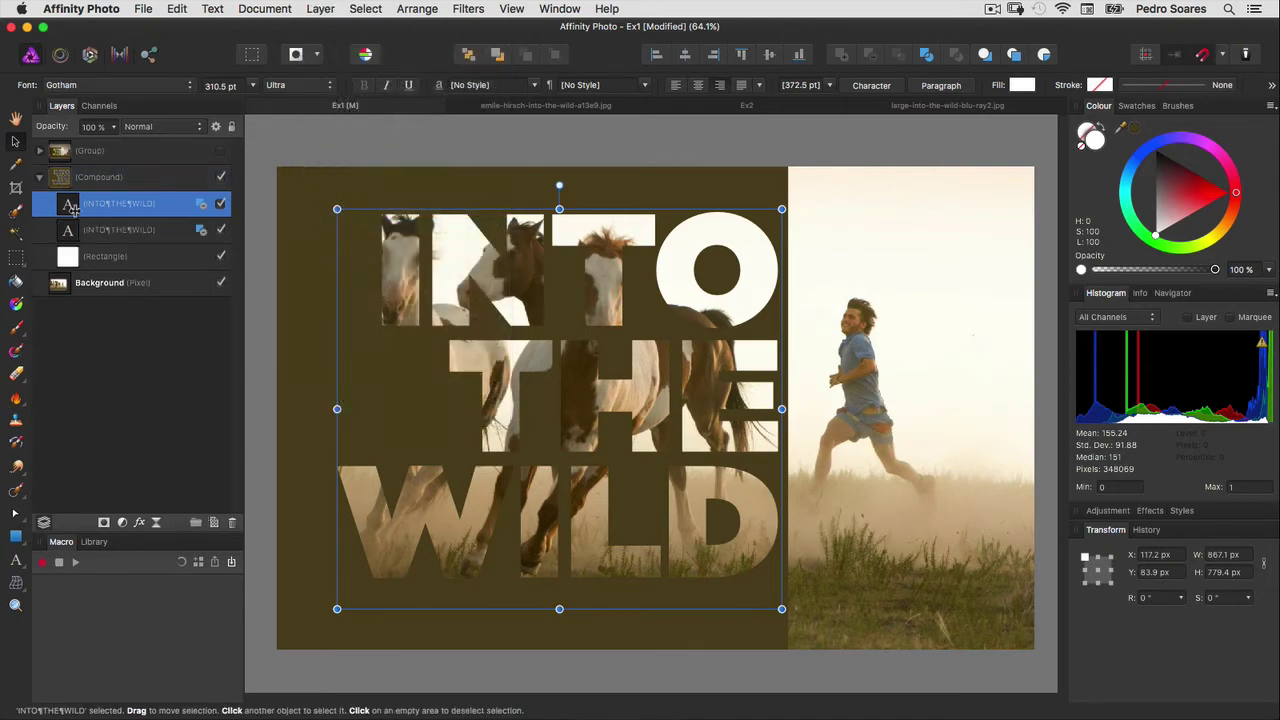
drag(66, 205, 60, 262)
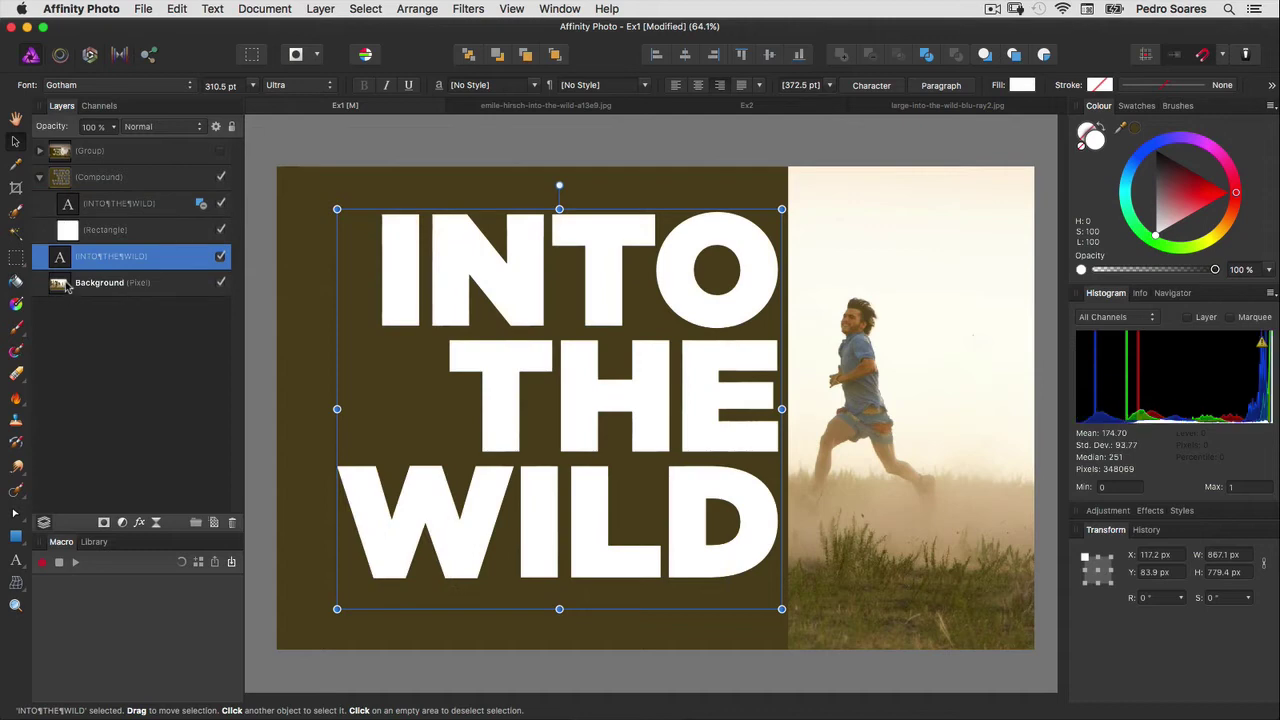
Set the text copy to Soft Light at 90% opacity and select the background photo.
click(158, 127)
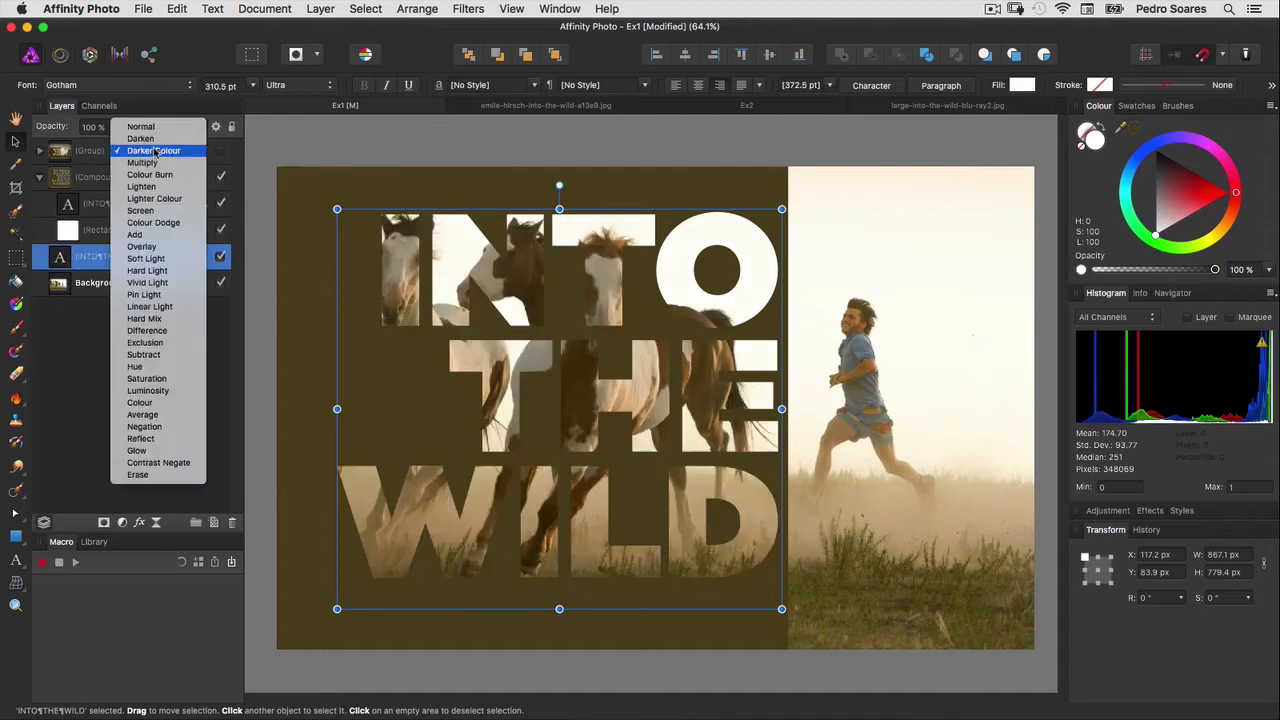
click(158, 258)
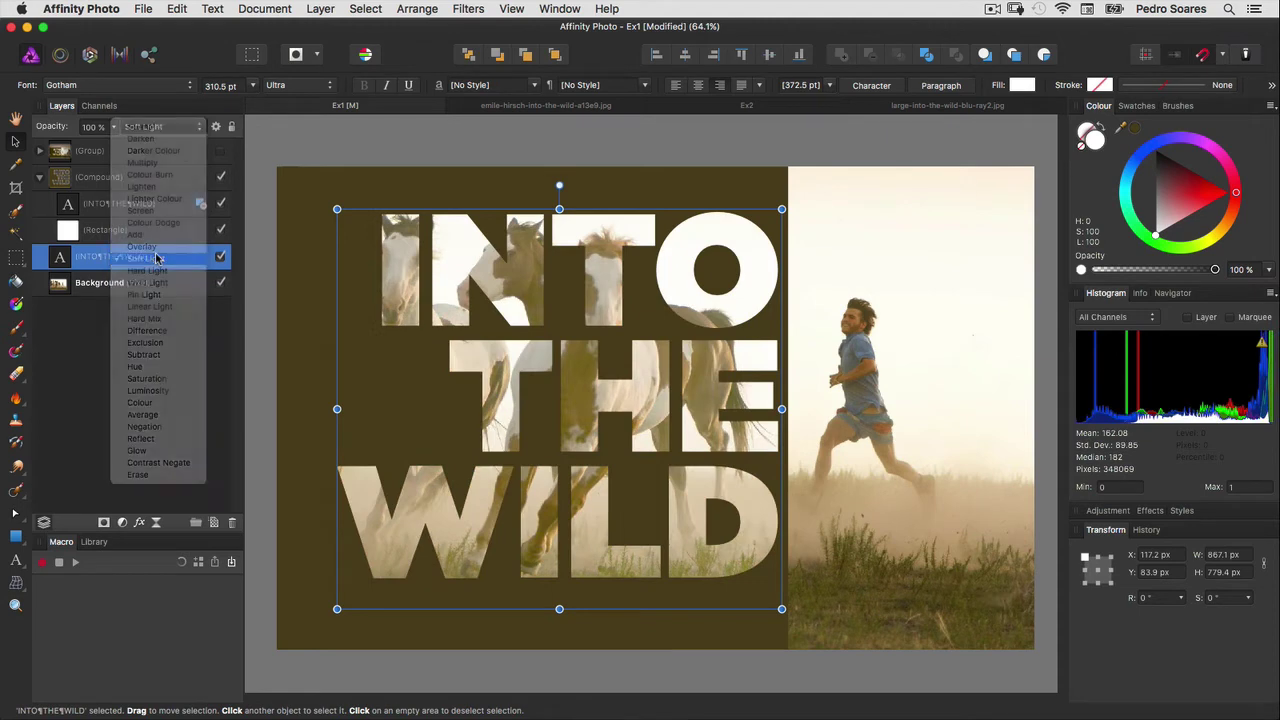
click(90, 127)
text(90)
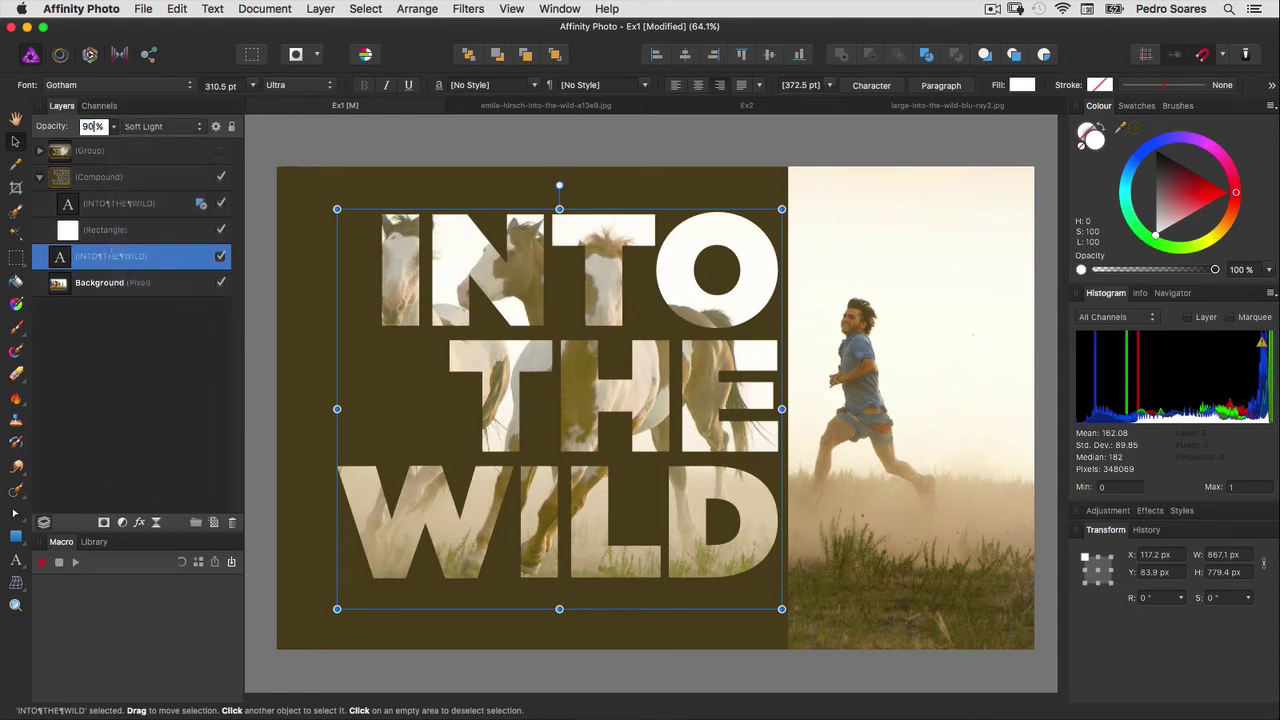
key(Return)
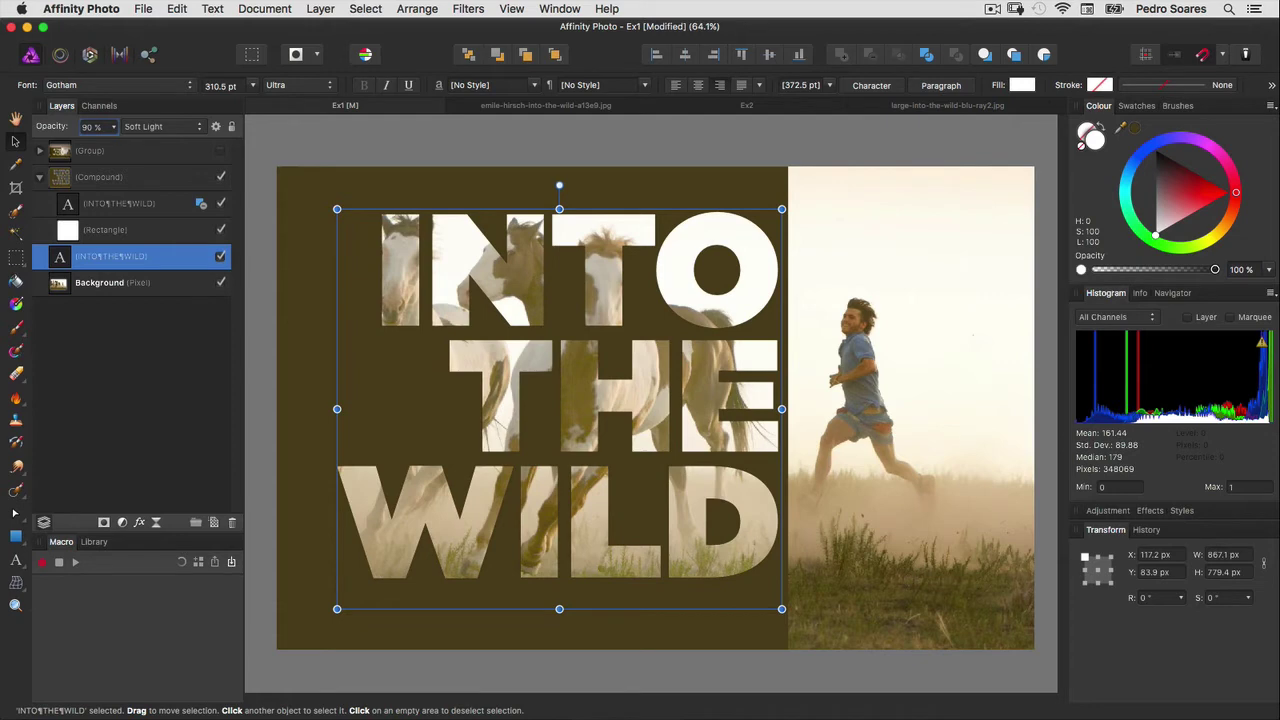
click(100, 282)
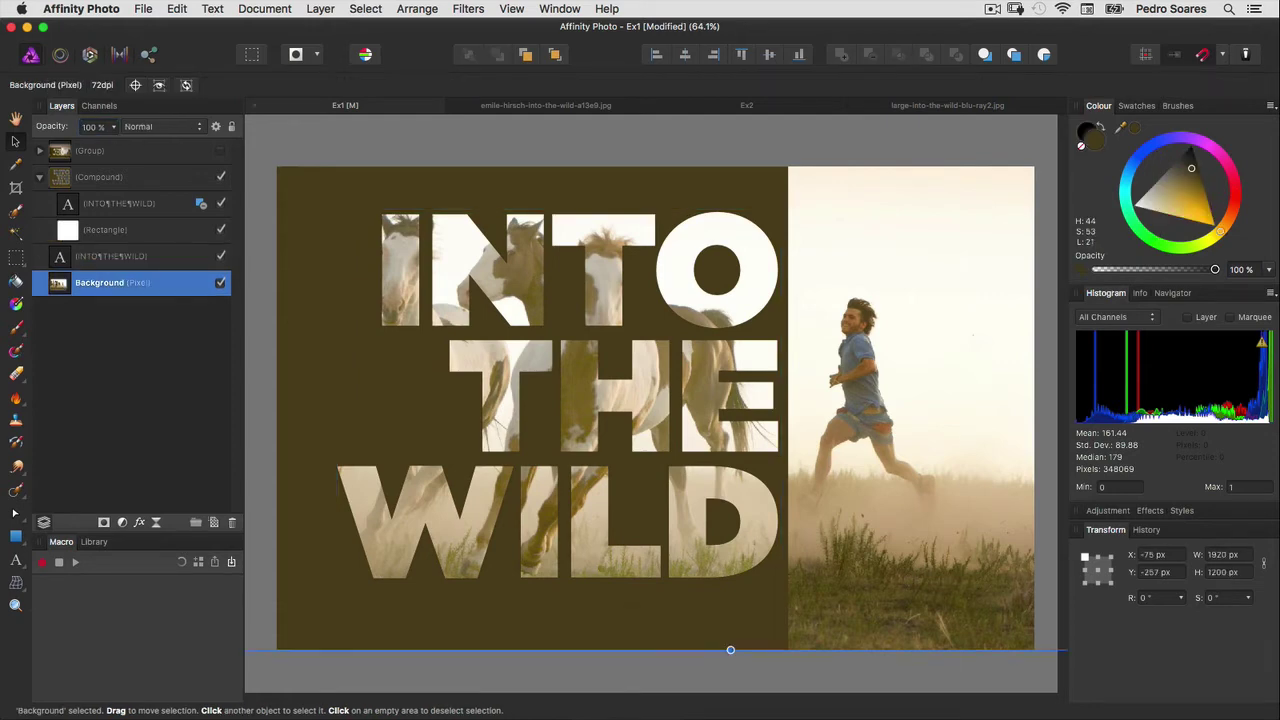
Add a live Vignette filter: exposure −3.326, hardness 0%, scale 382%, shape 55%.
click(320, 9)
mouse_move(369, 159)
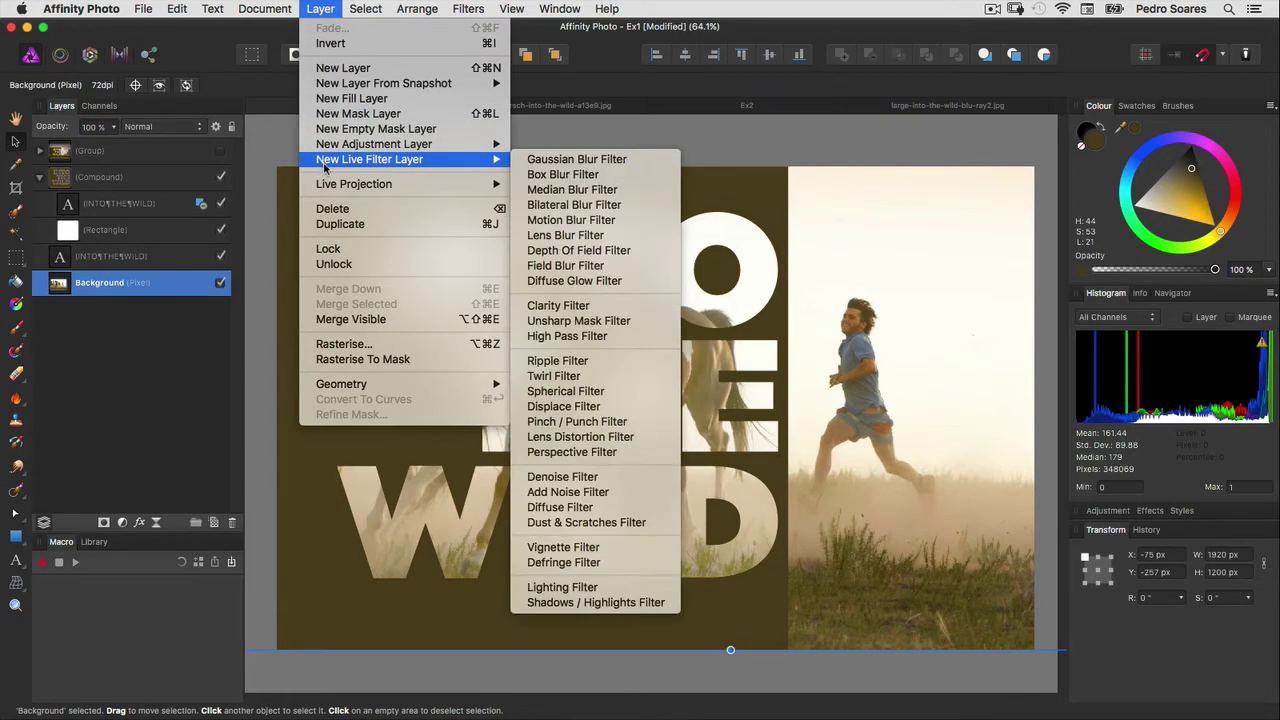
click(571, 549)
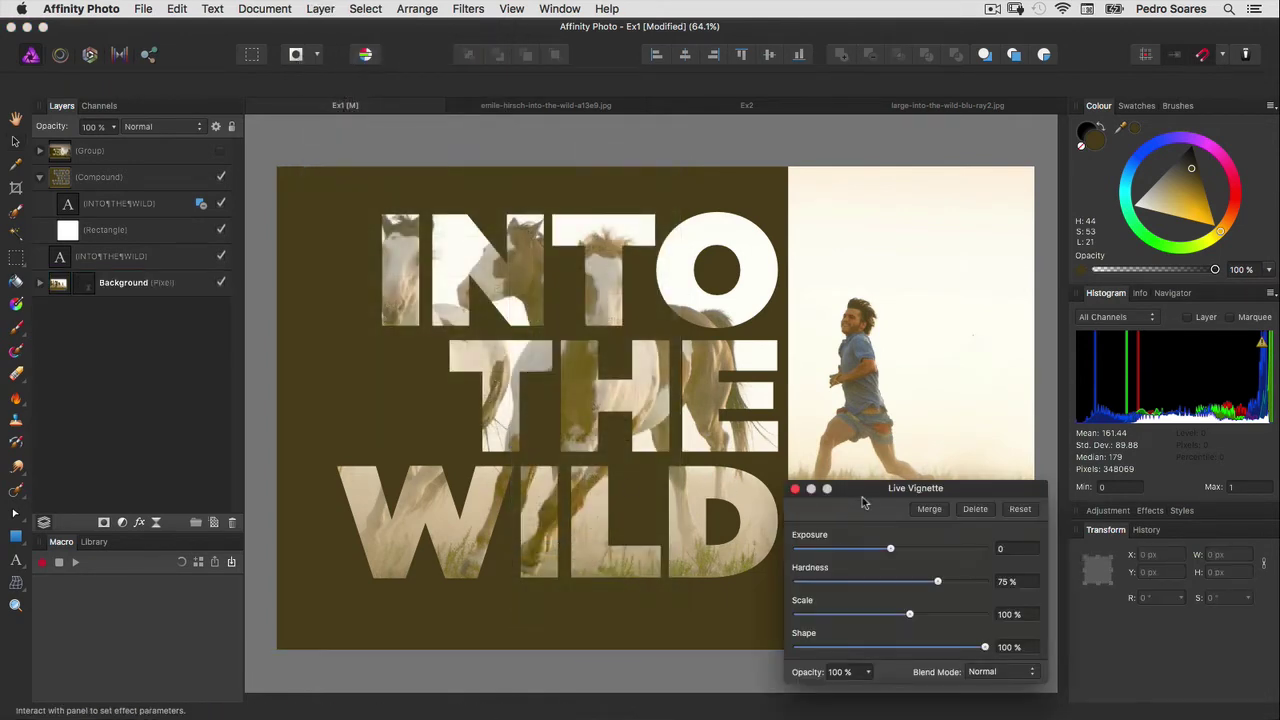
drag(860, 491, 415, 271)
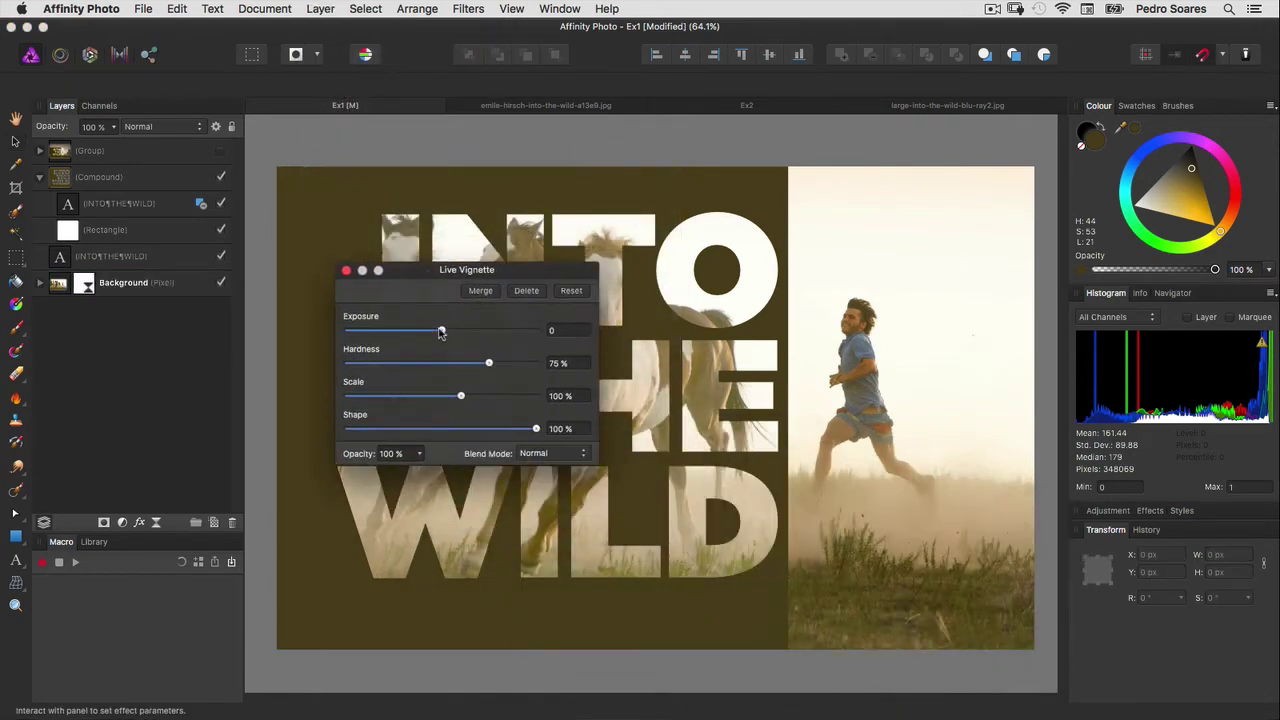
drag(440, 331, 373, 331)
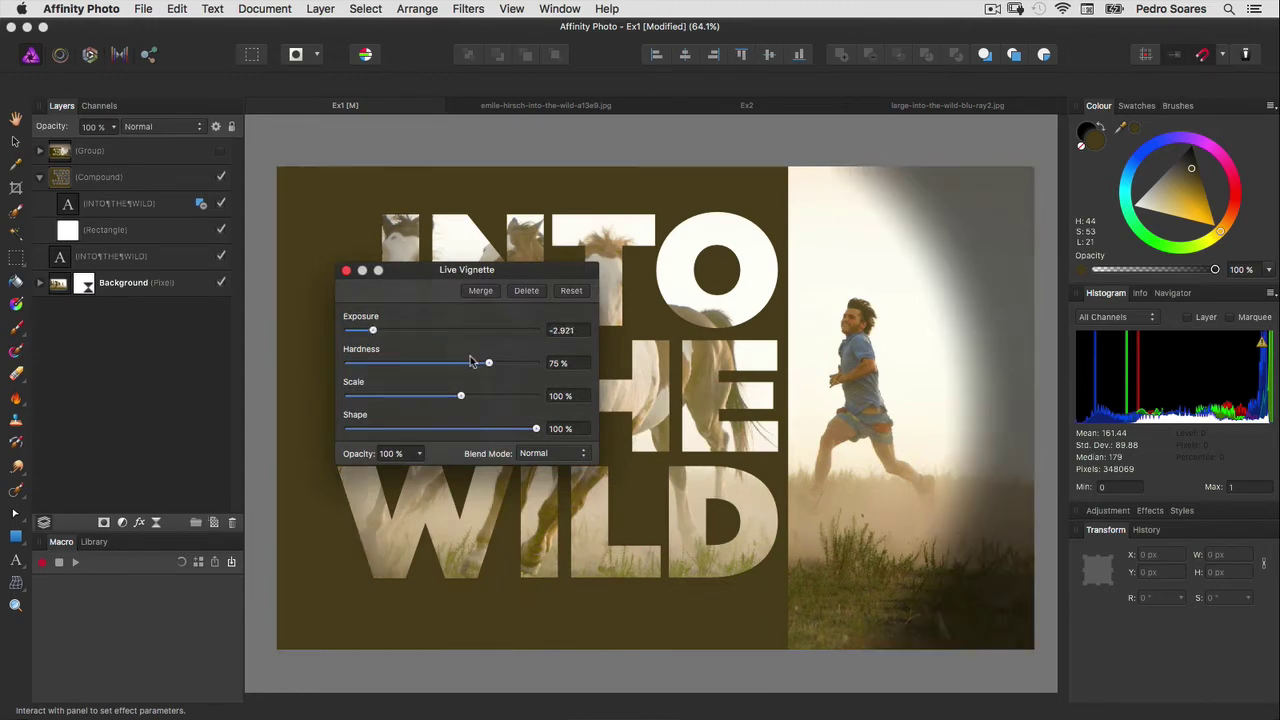
drag(472, 364, 260, 355)
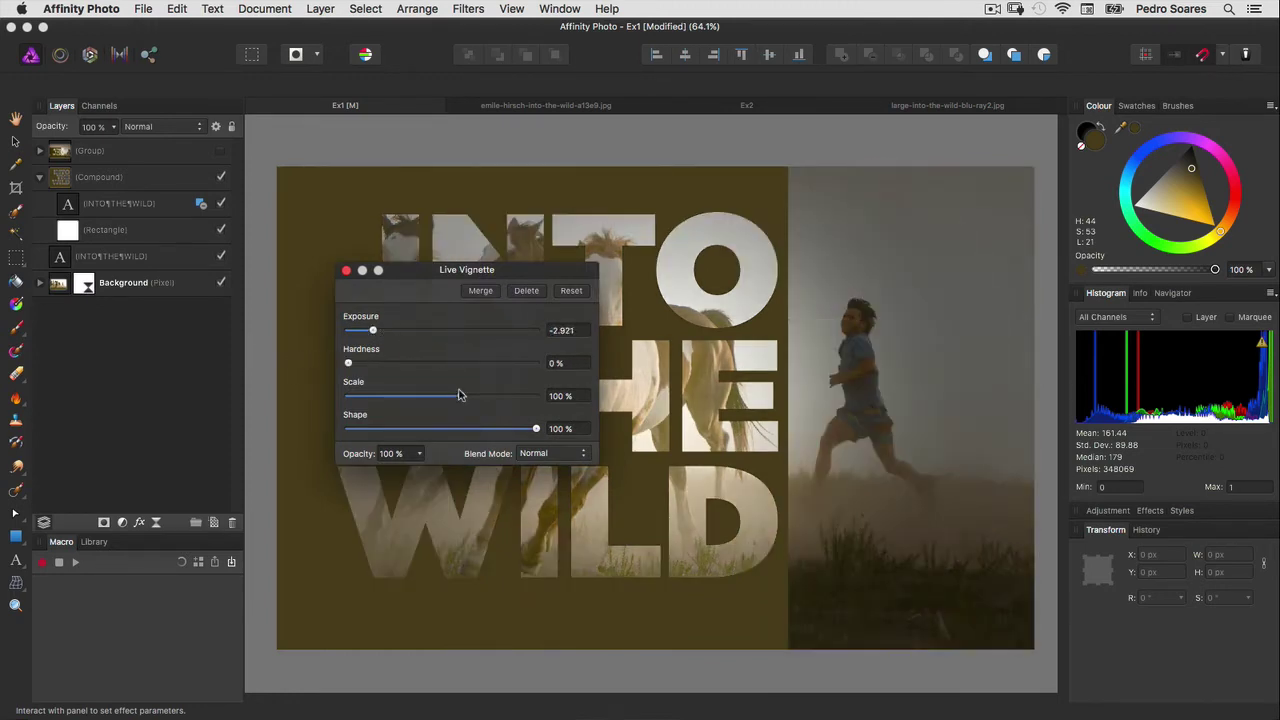
mouse_move(460, 396)
mouse_down()
mouse_move(533, 397)
mouse_move(451, 429)
mouse_up()
drag(372, 330, 365, 337)
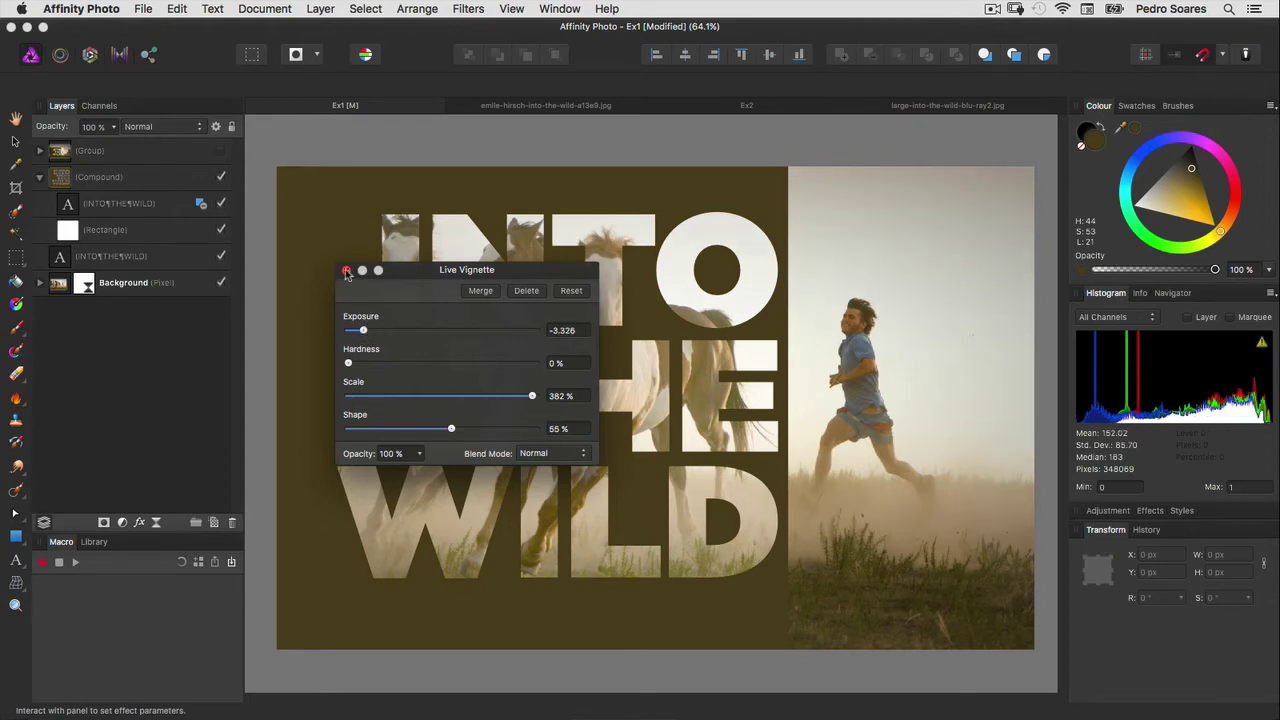
click(346, 271)
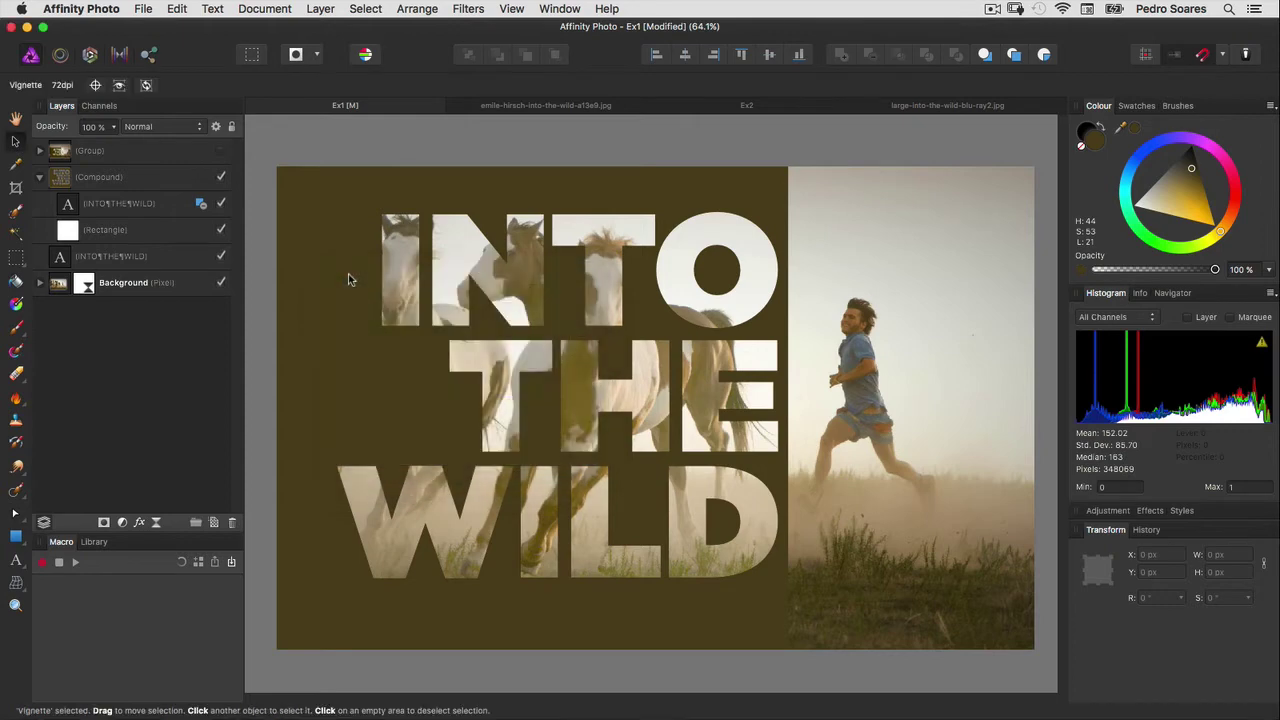
Copy the emile-hirsch portrait layer and paste it into the Ex1 composition.
click(262, 326)
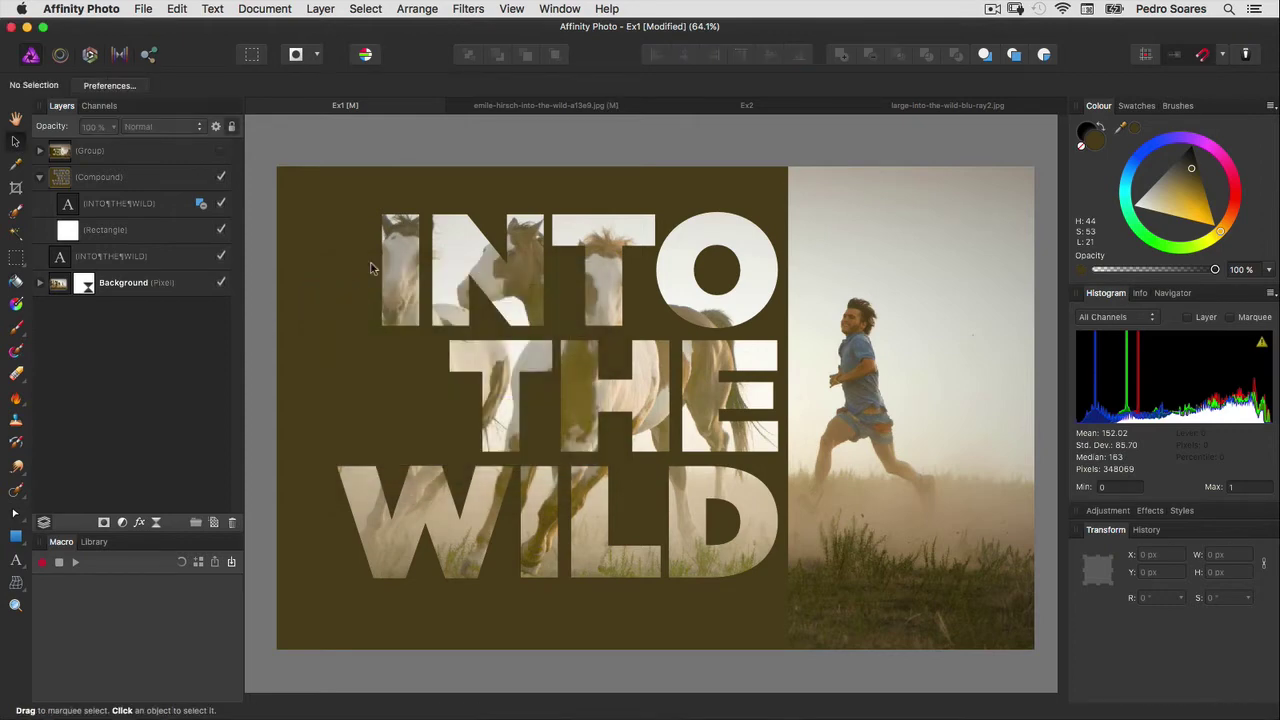
click(519, 106)
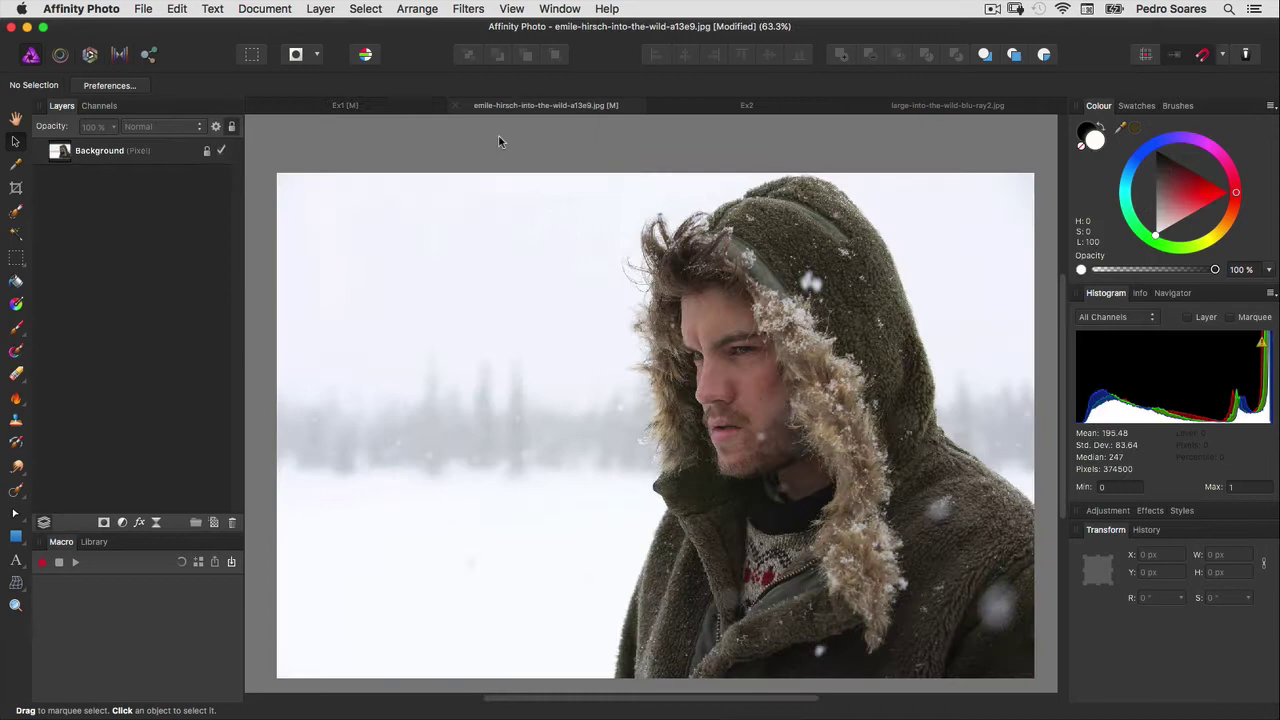
click(383, 287)
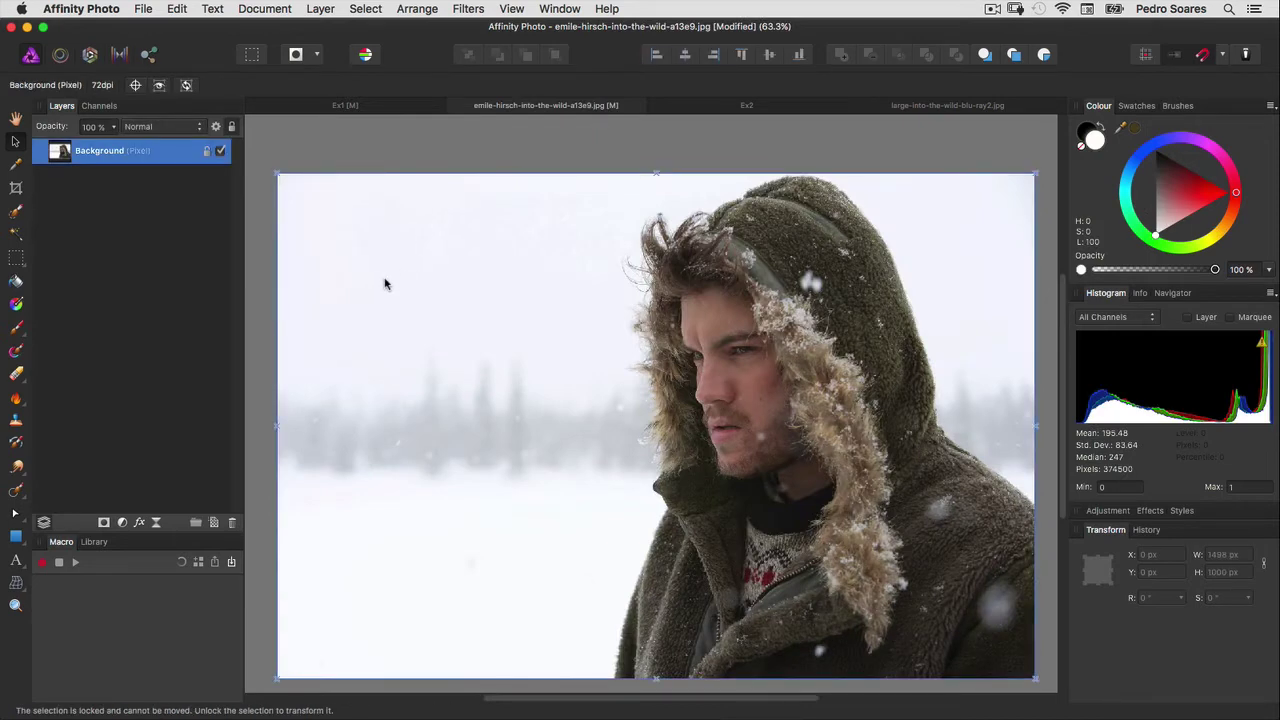
click(358, 106)
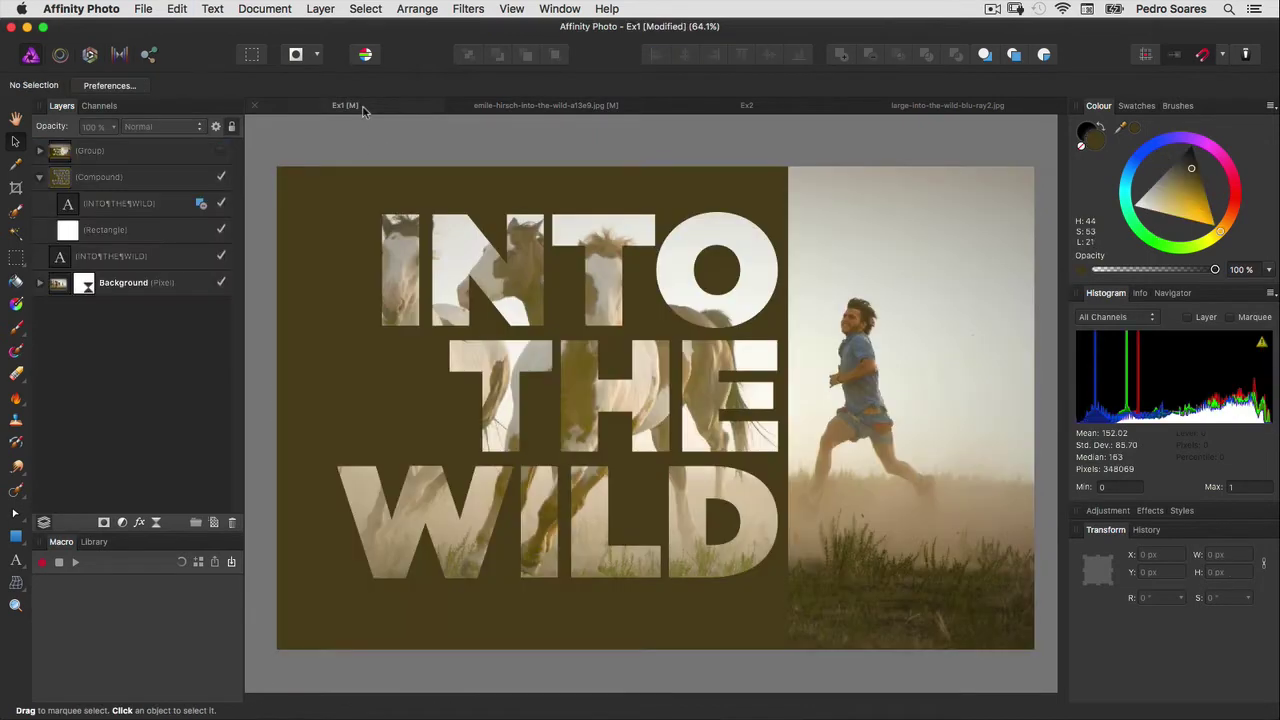
key(super+v)
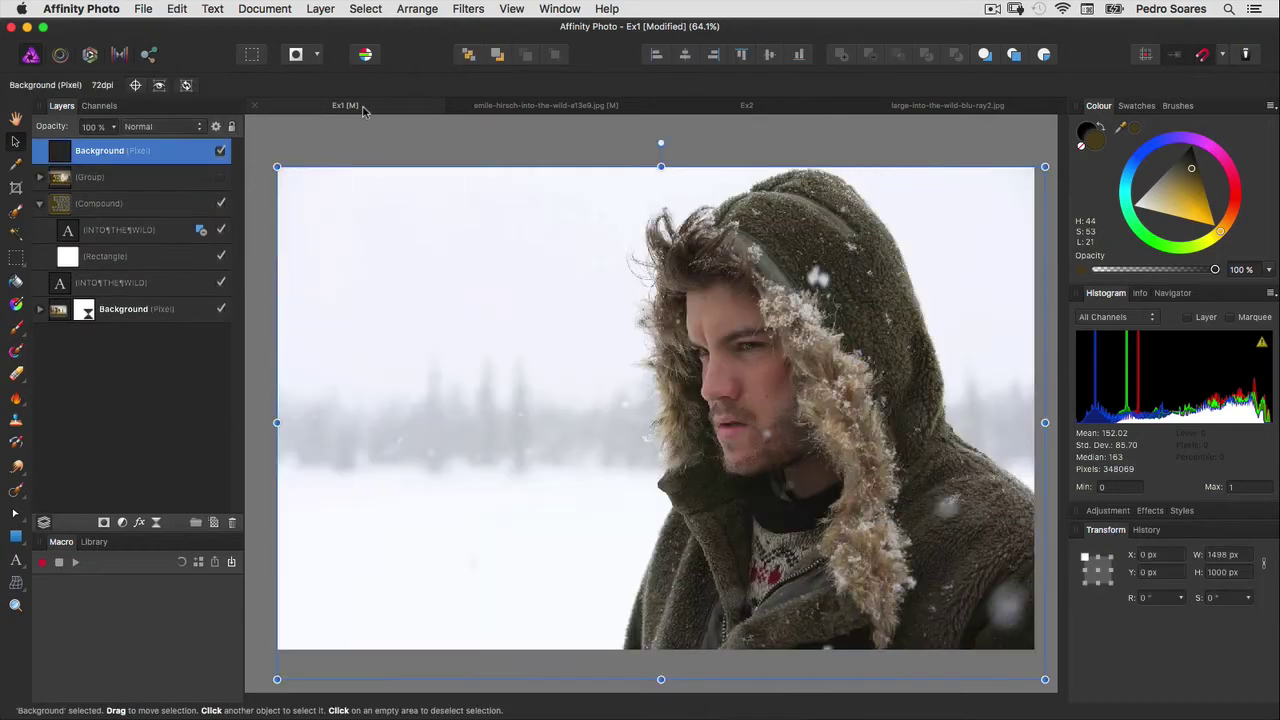
Place the portrait below the text layers in Soft Light, shifted right to X 475.3 px.
drag(61, 151, 110, 308)
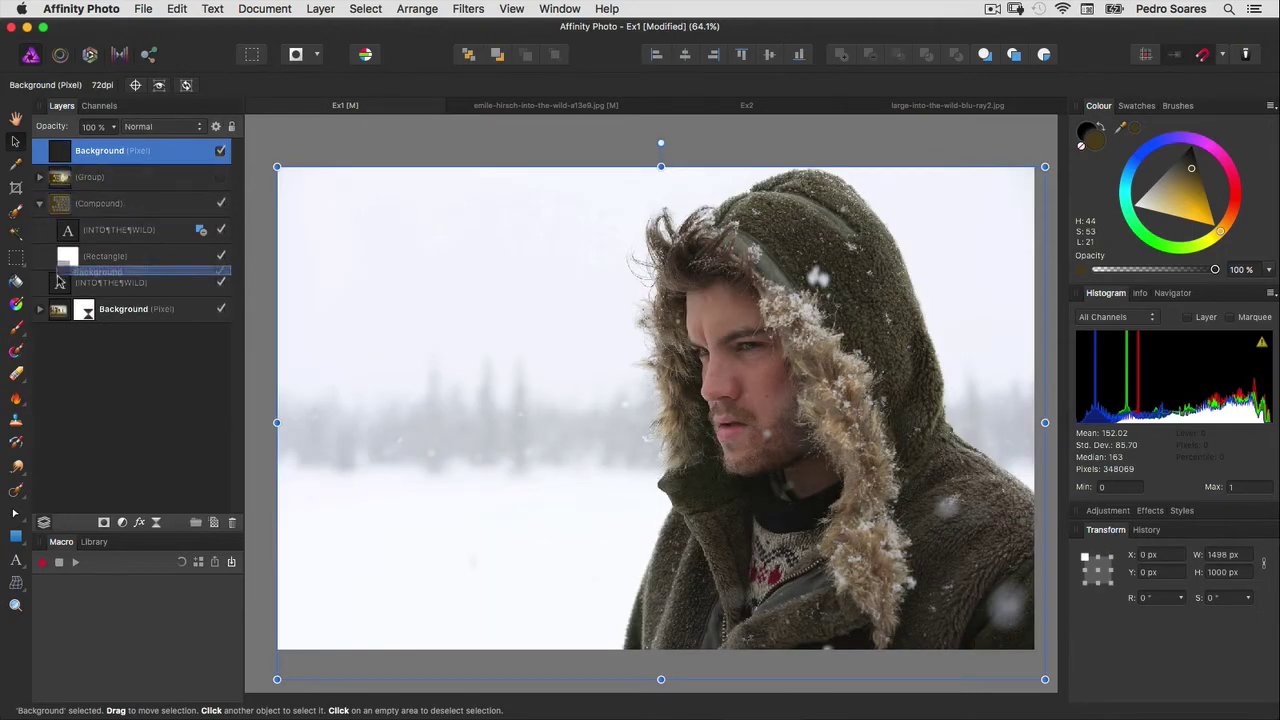
click(168, 127)
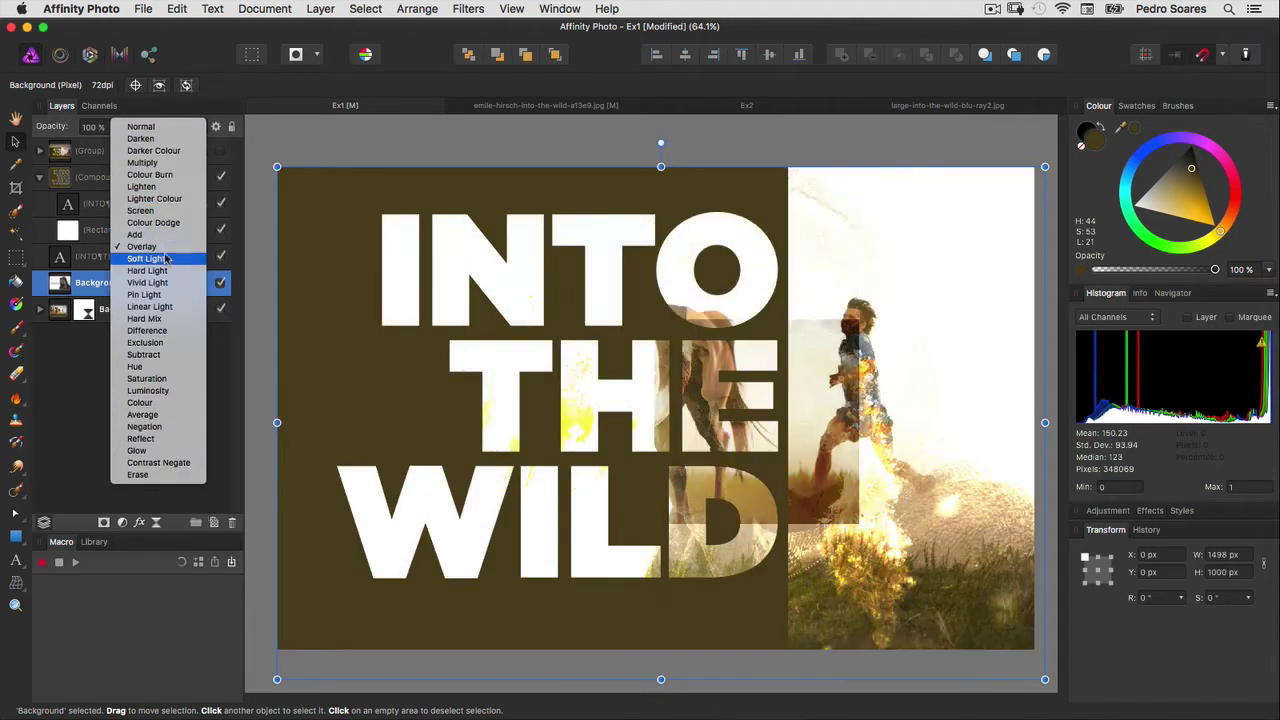
click(164, 259)
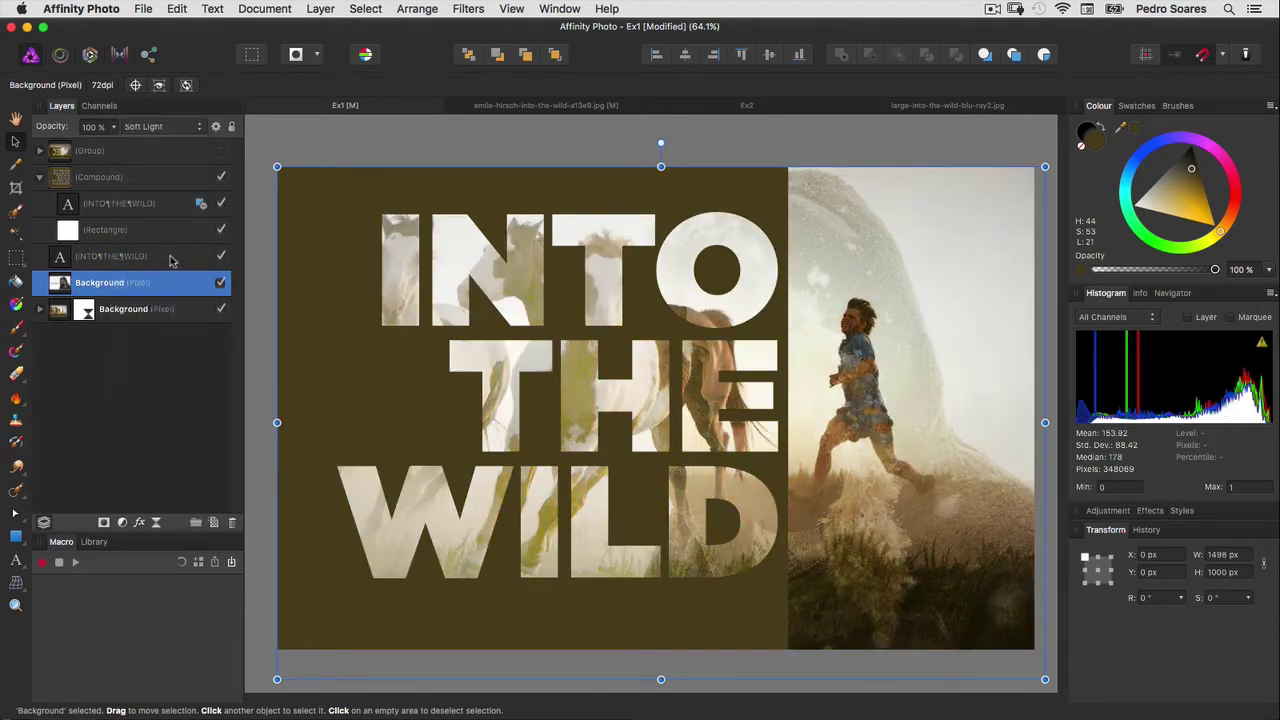
drag(399, 284, 647, 254)
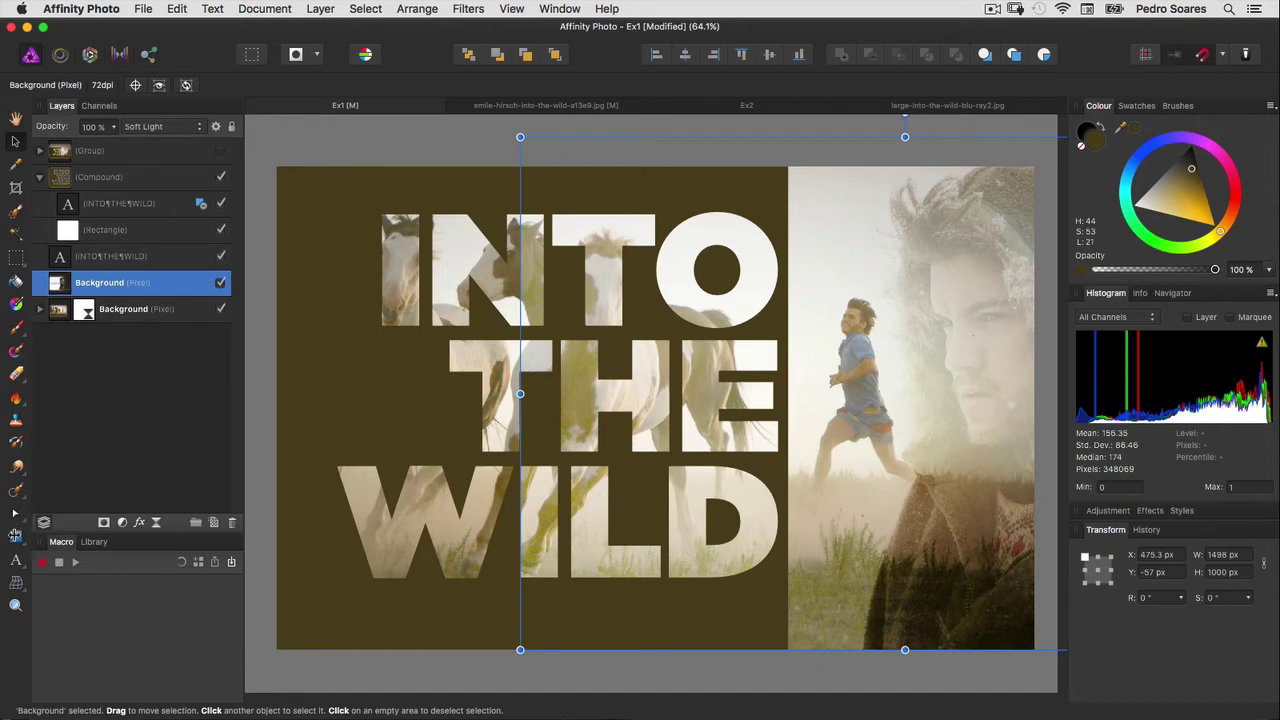
Clip the portrait to a rectangle covering the right photo panel and add an empty mask.
click(15, 537)
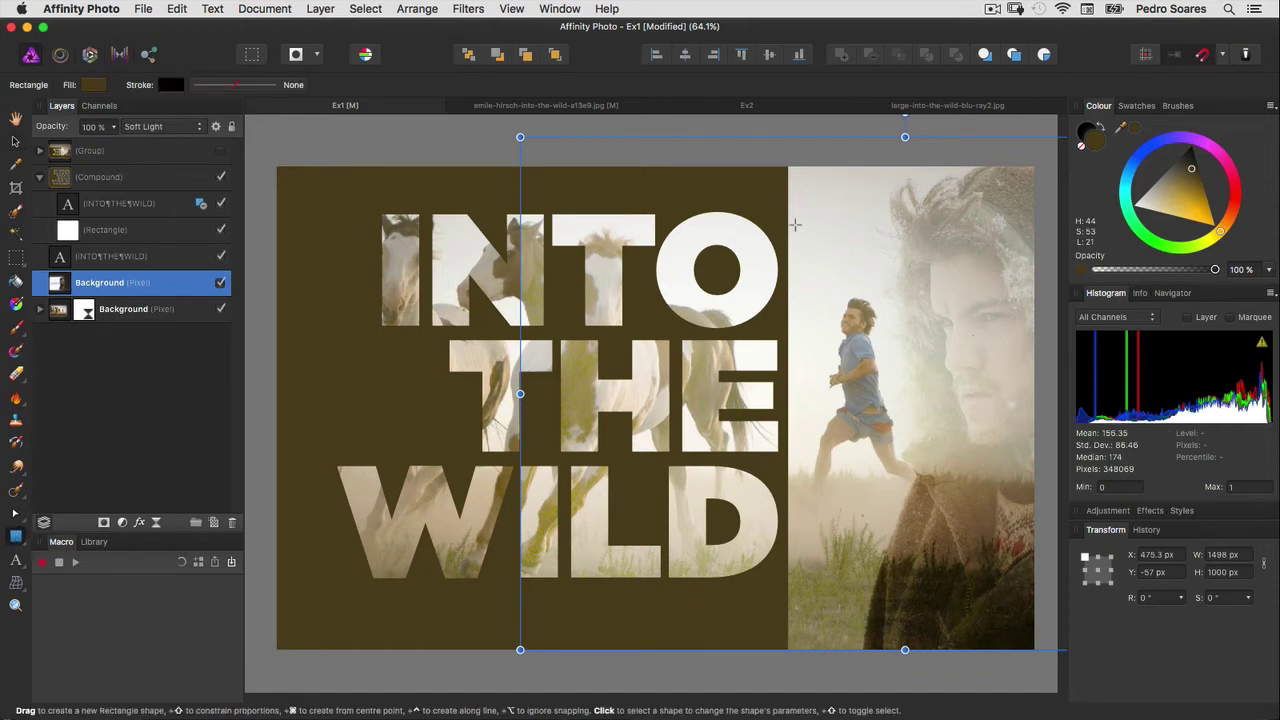
mouse_move(788, 166)
mouse_down()
mouse_move(897, 456)
mouse_move(995, 590)
mouse_move(1021, 650)
mouse_move(1035, 650)
mouse_up()
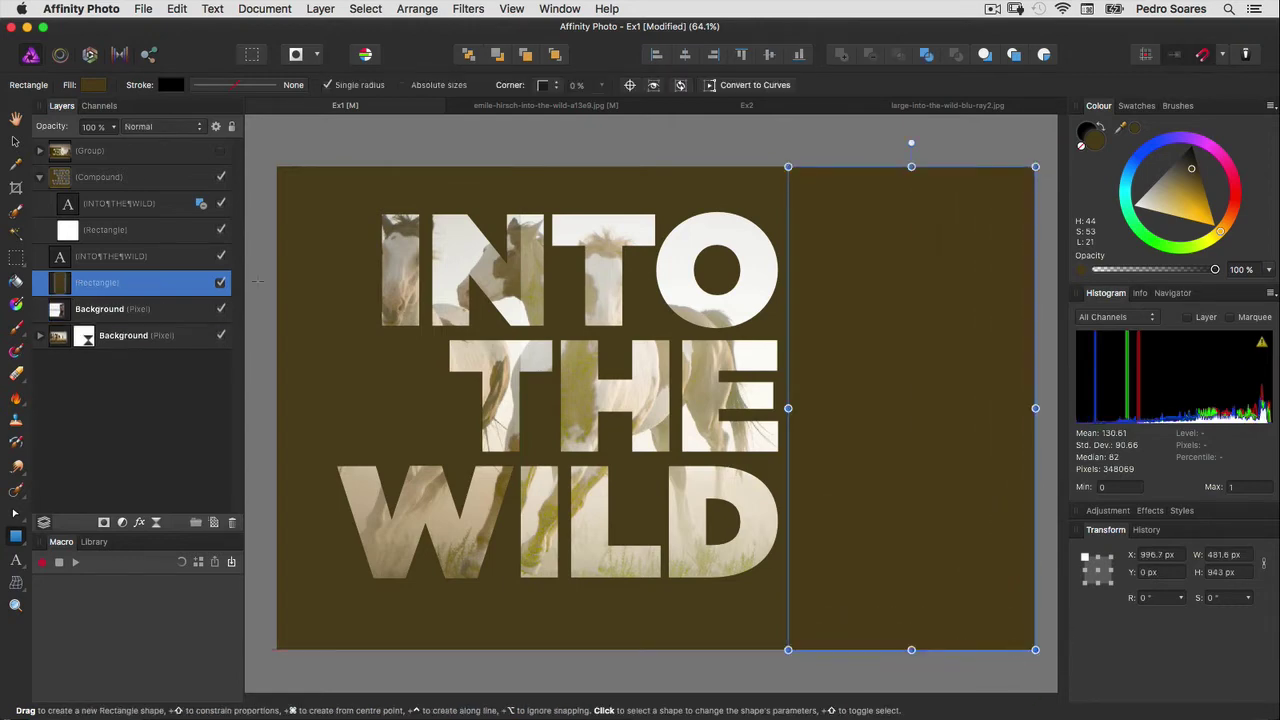
drag(58, 284, 70, 318)
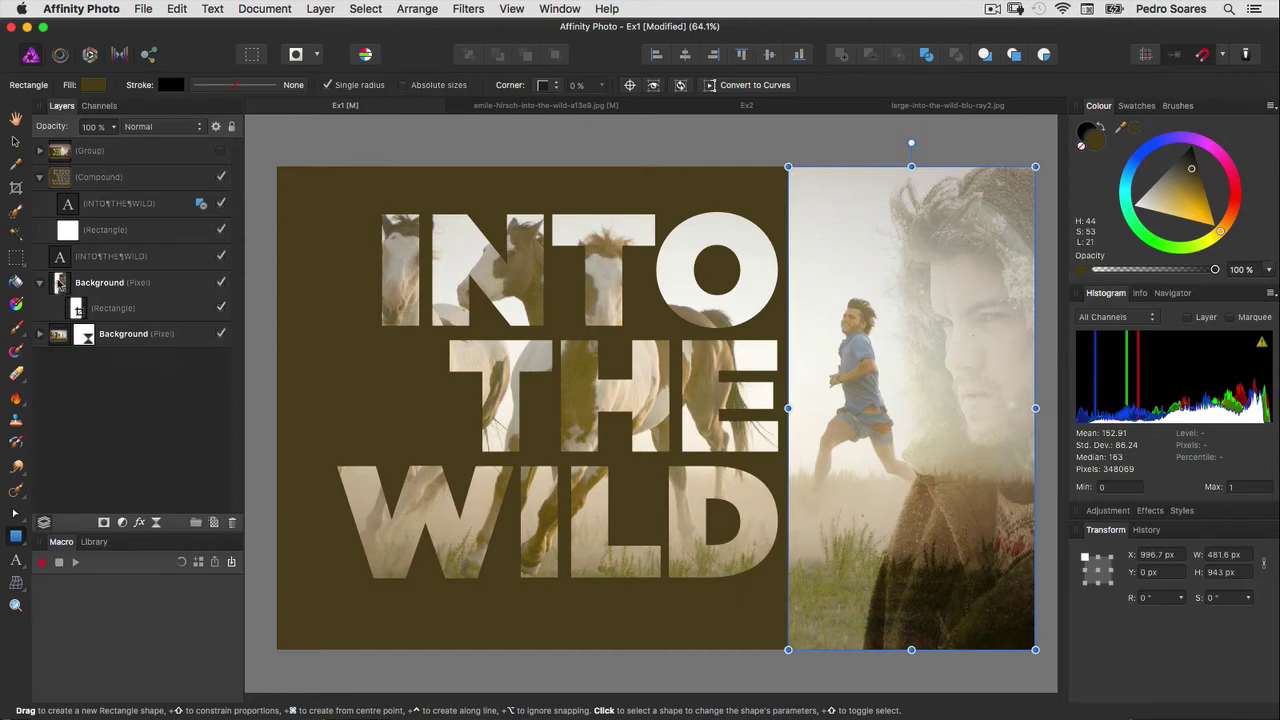
click(59, 284)
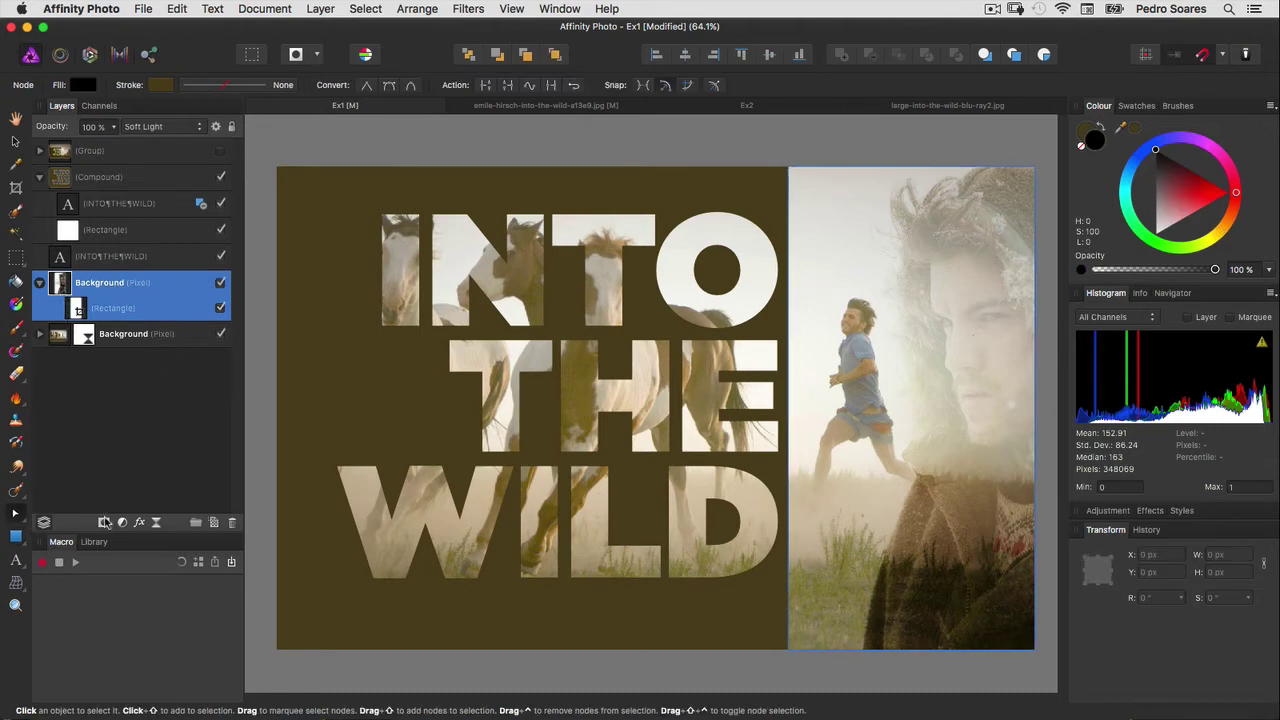
click(104, 523)
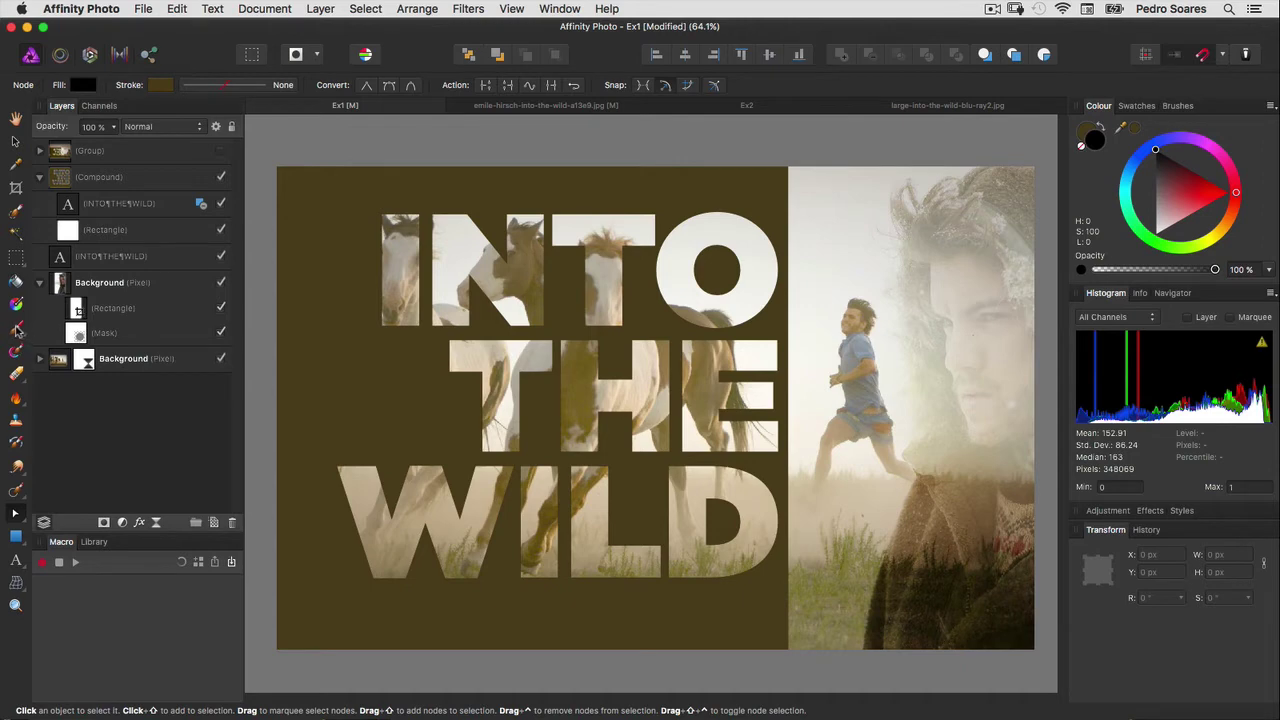
Paint black with the brush on the portrait mask over the bottom grass.
click(16, 328)
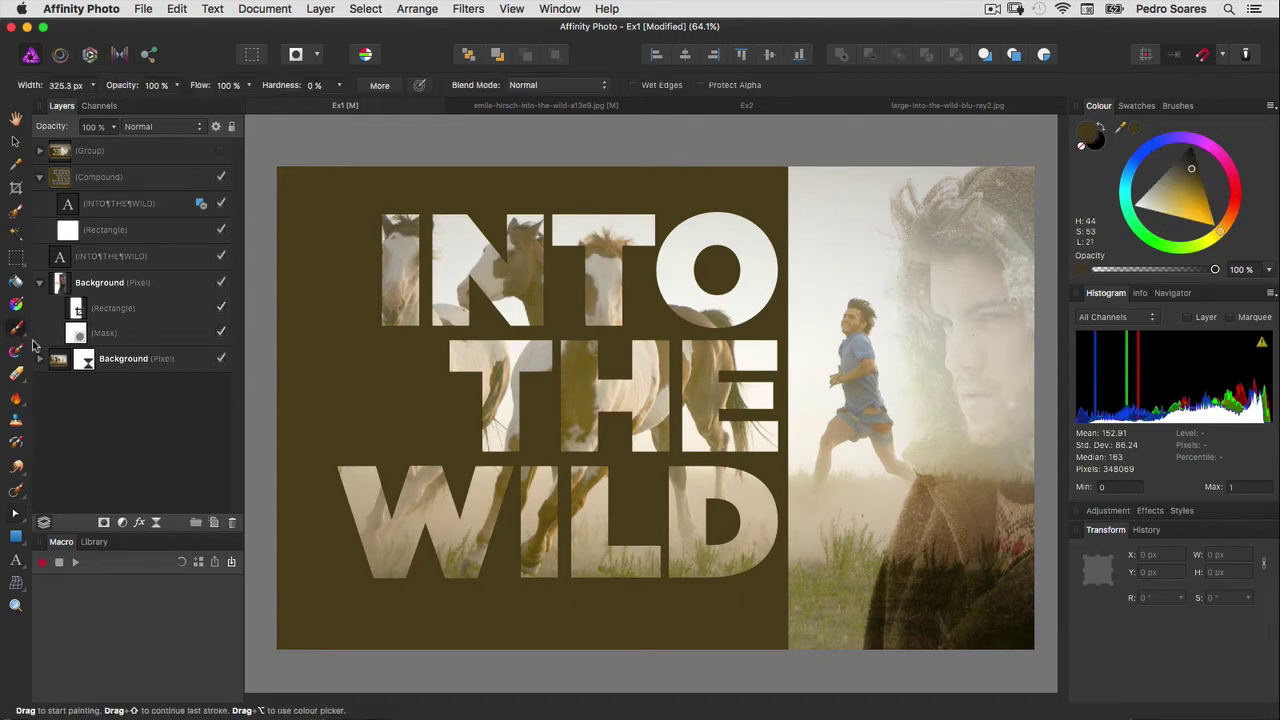
click(1098, 143)
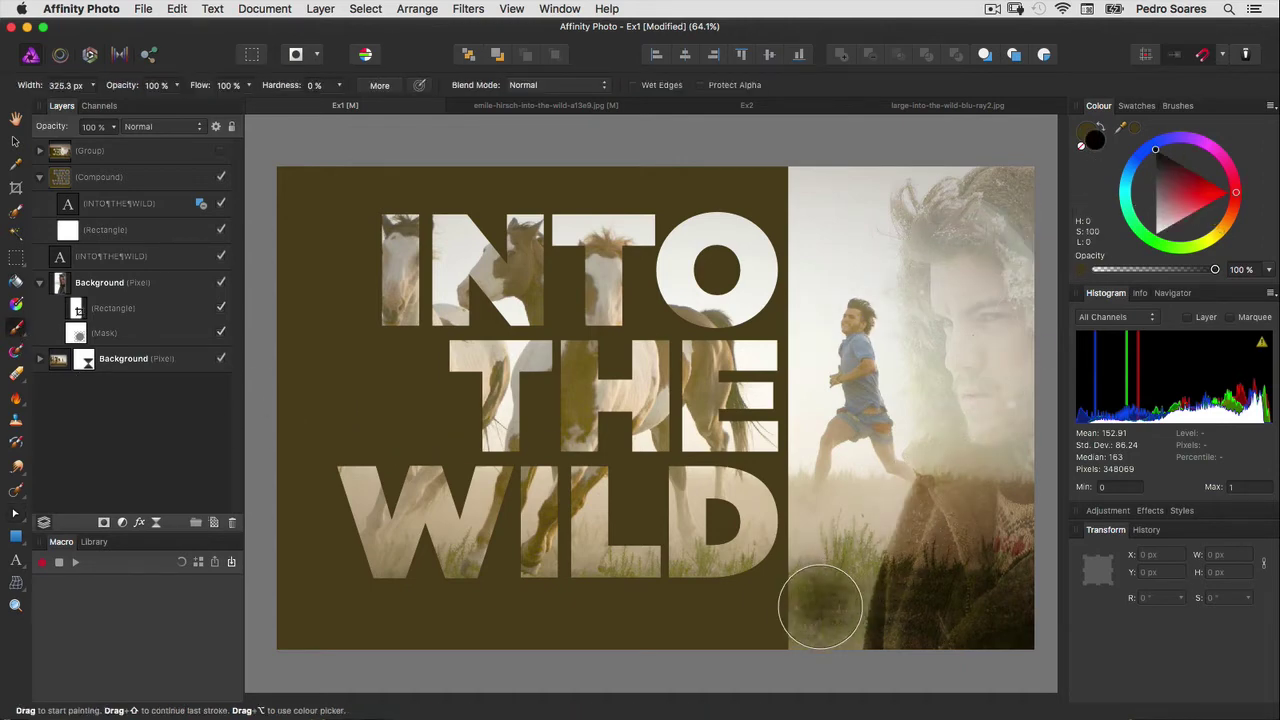
mouse_move(801, 638)
mouse_down()
mouse_move(812, 642)
mouse_move(809, 606)
mouse_move(780, 627)
mouse_move(771, 614)
mouse_up()
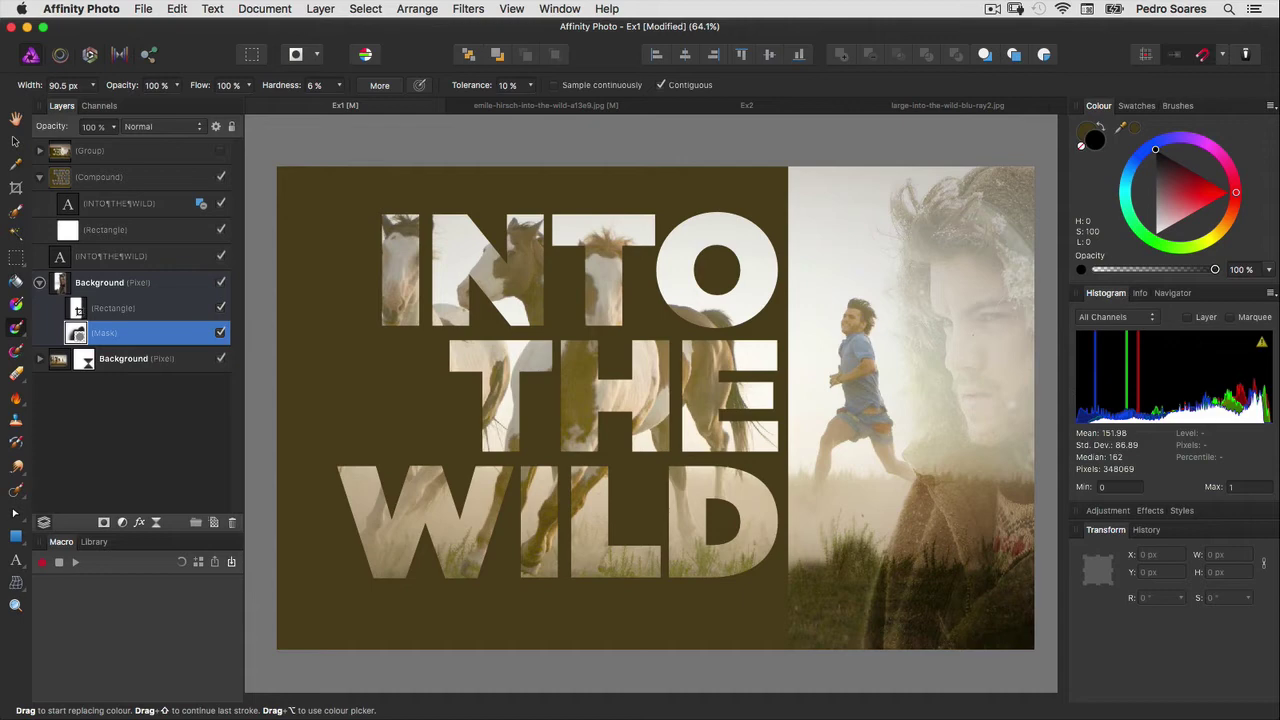
Set both INTO THE WILD text layers to DIN Next LT Pro Heavy.
click(117, 205)
super+click(128, 258)
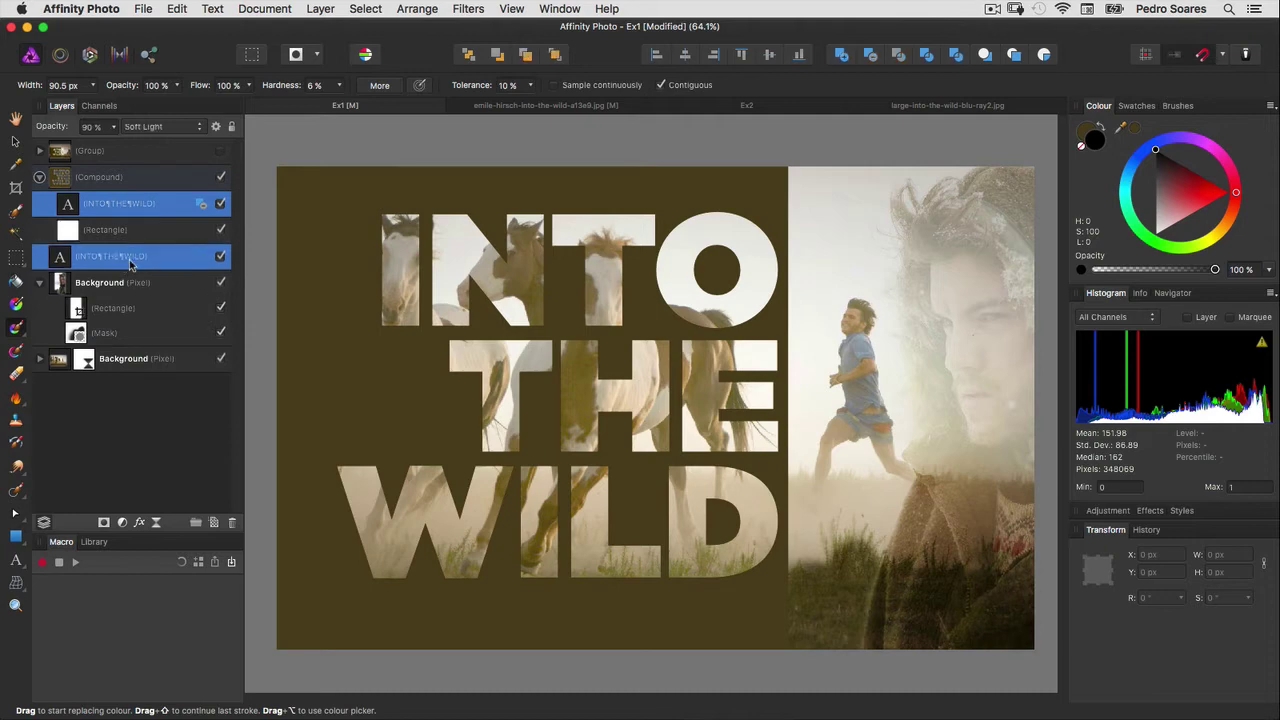
click(212, 8)
click(228, 24)
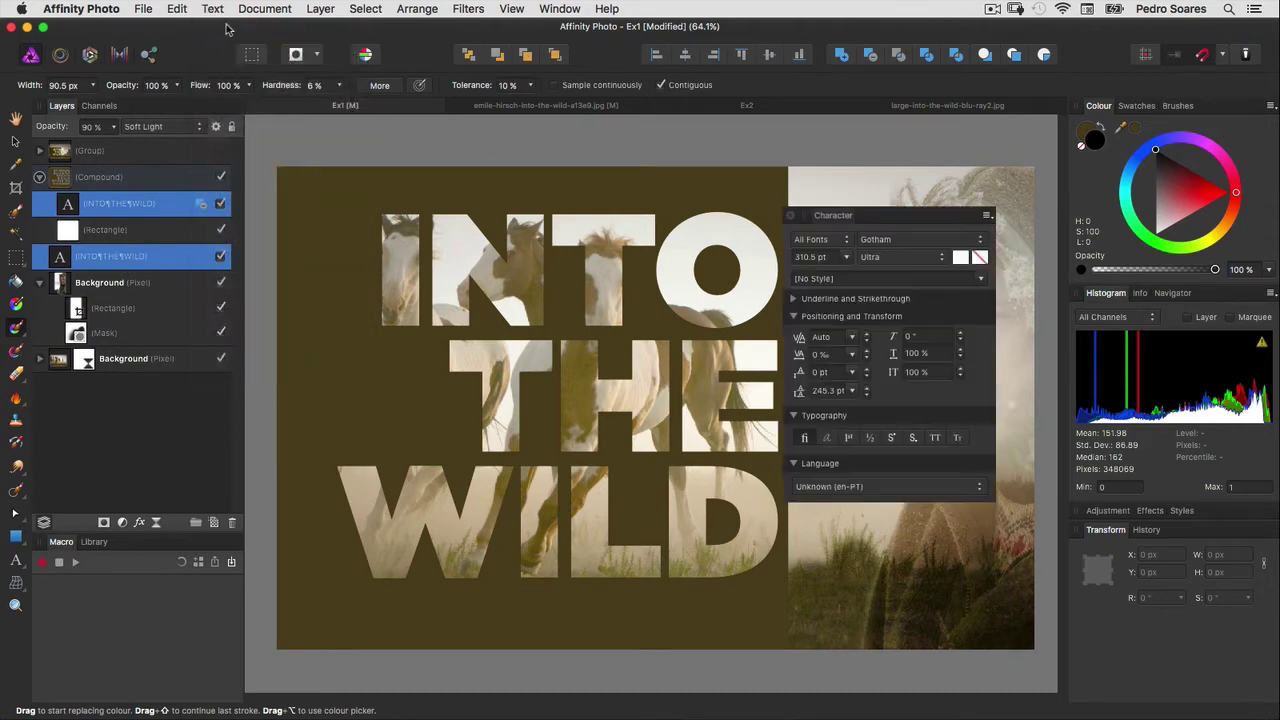
click(886, 240)
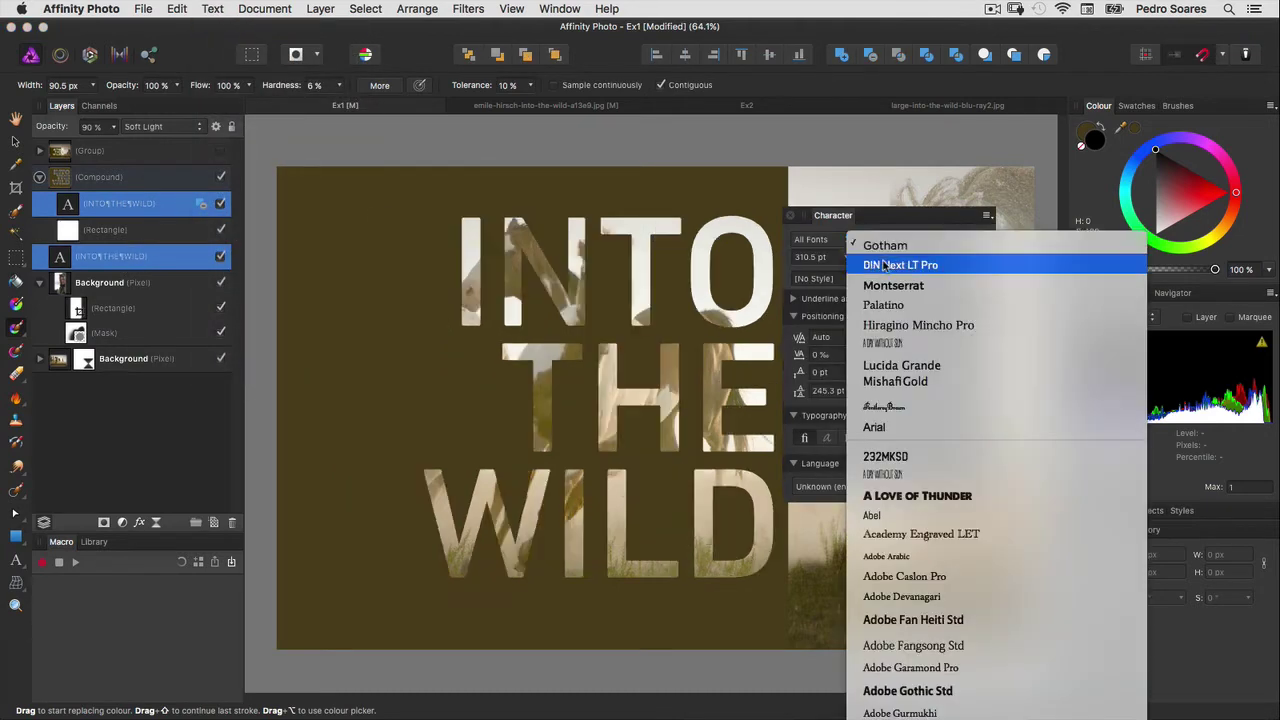
click(878, 259)
click(878, 259)
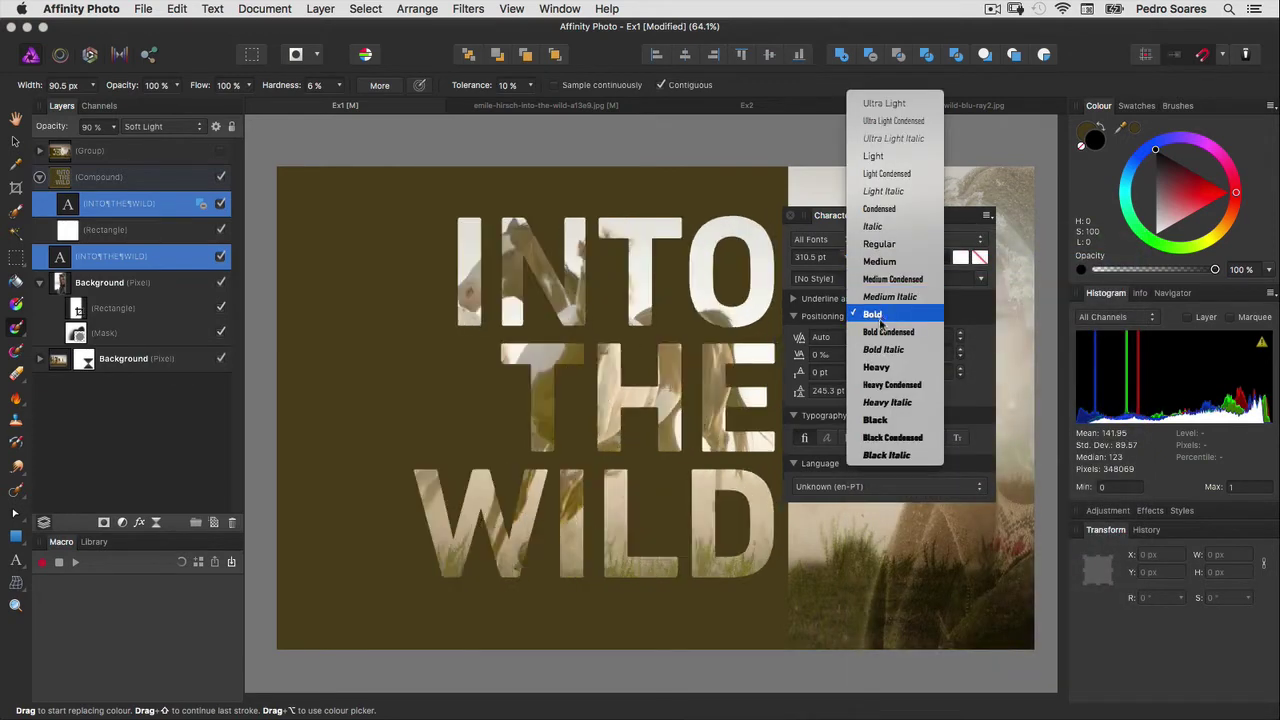
click(876, 368)
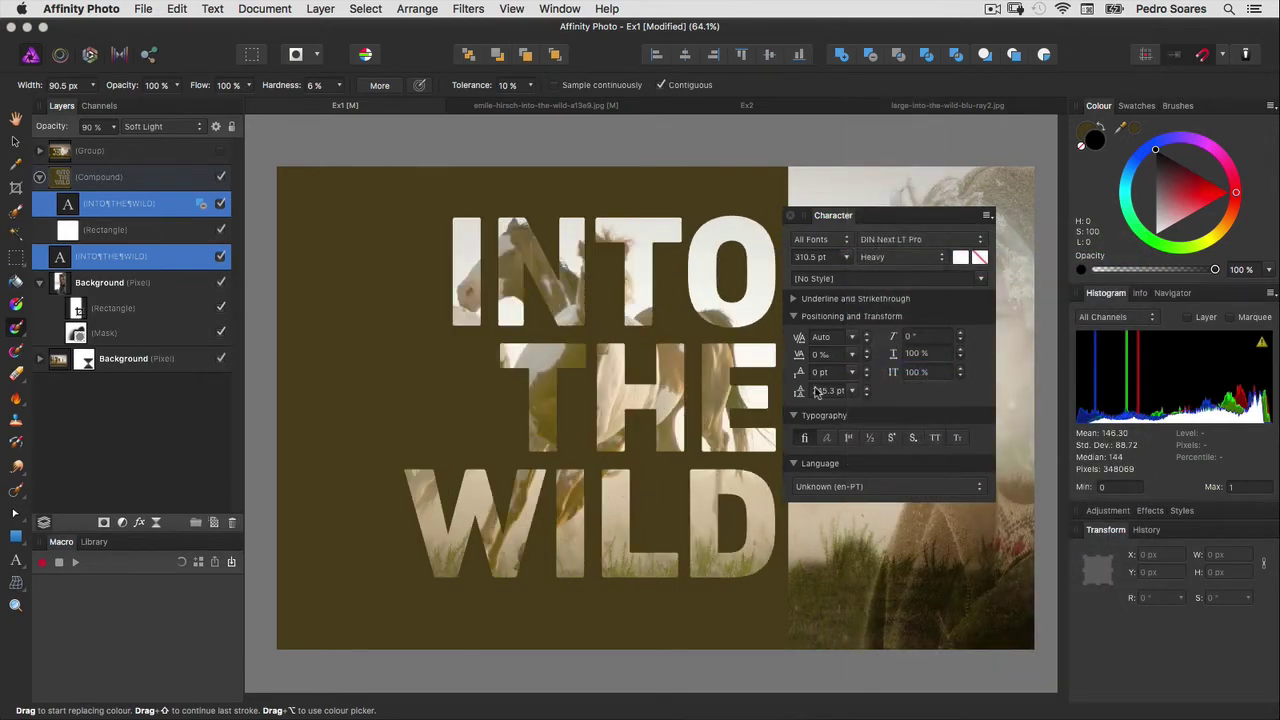
Give the titles 270 pt leading and tracking of 50.
click(820, 391)
text(270)
key(Return)
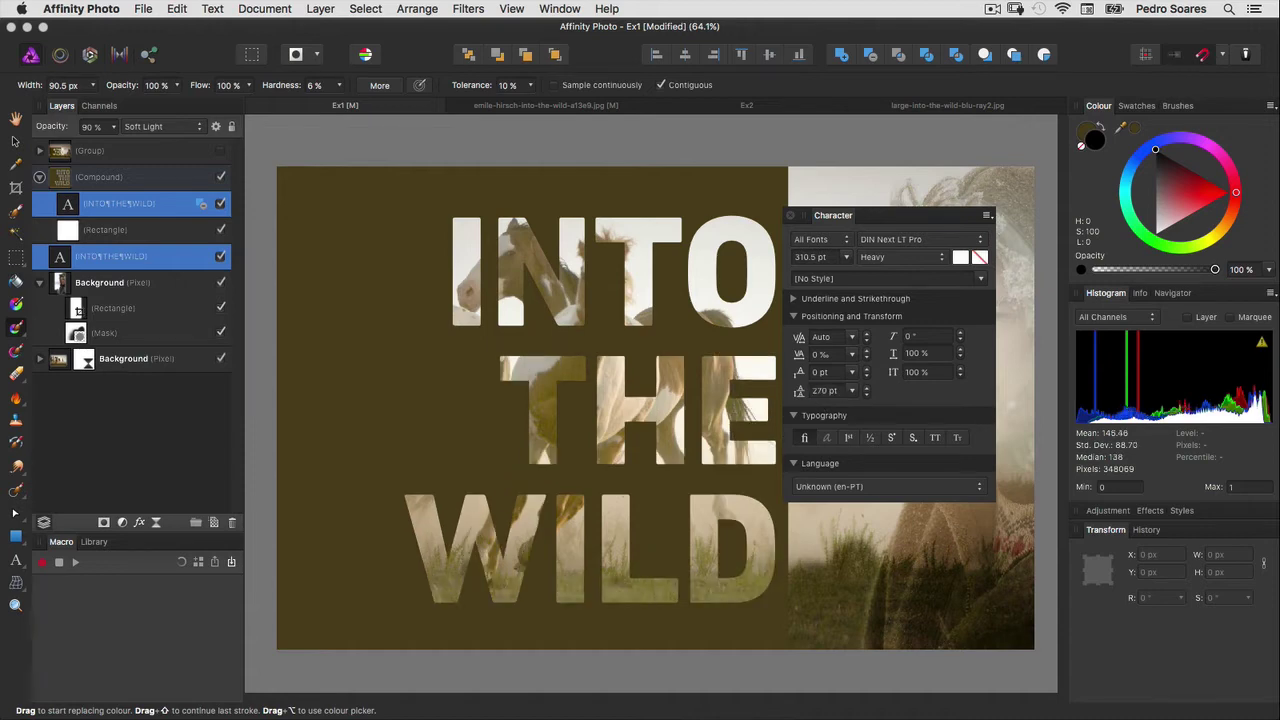
key(Tab)
key(Return)
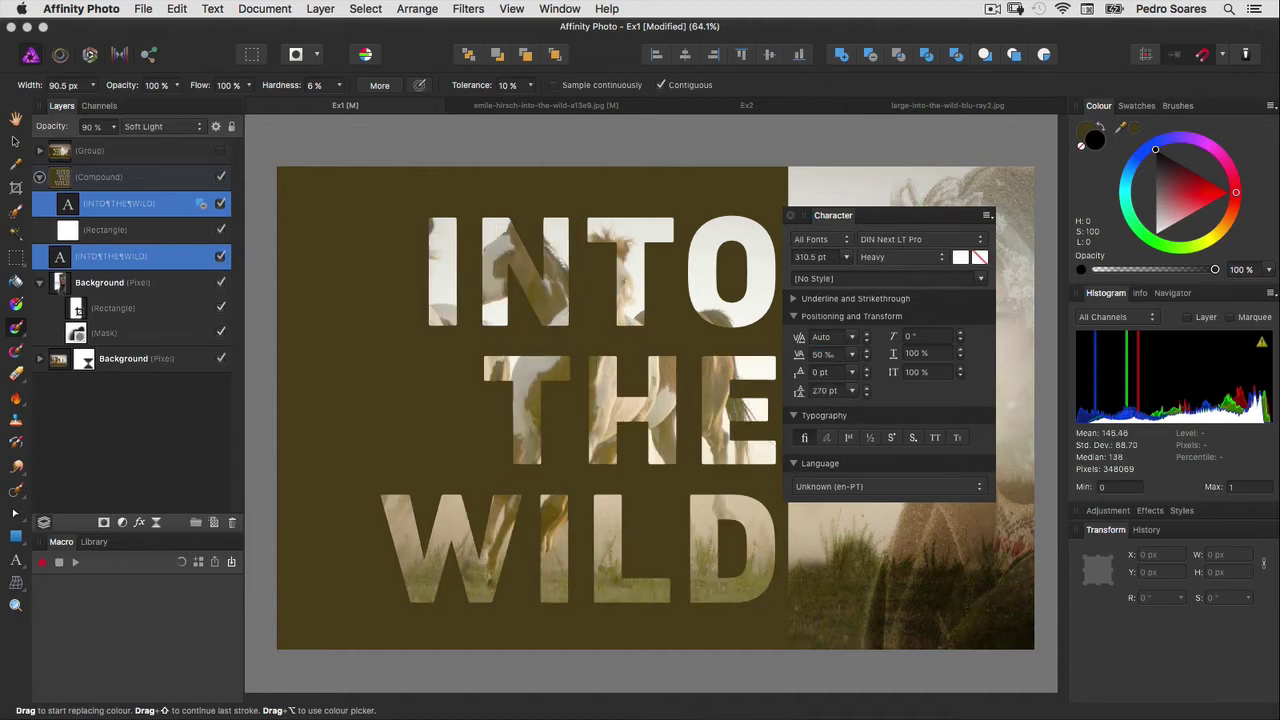
click(790, 215)
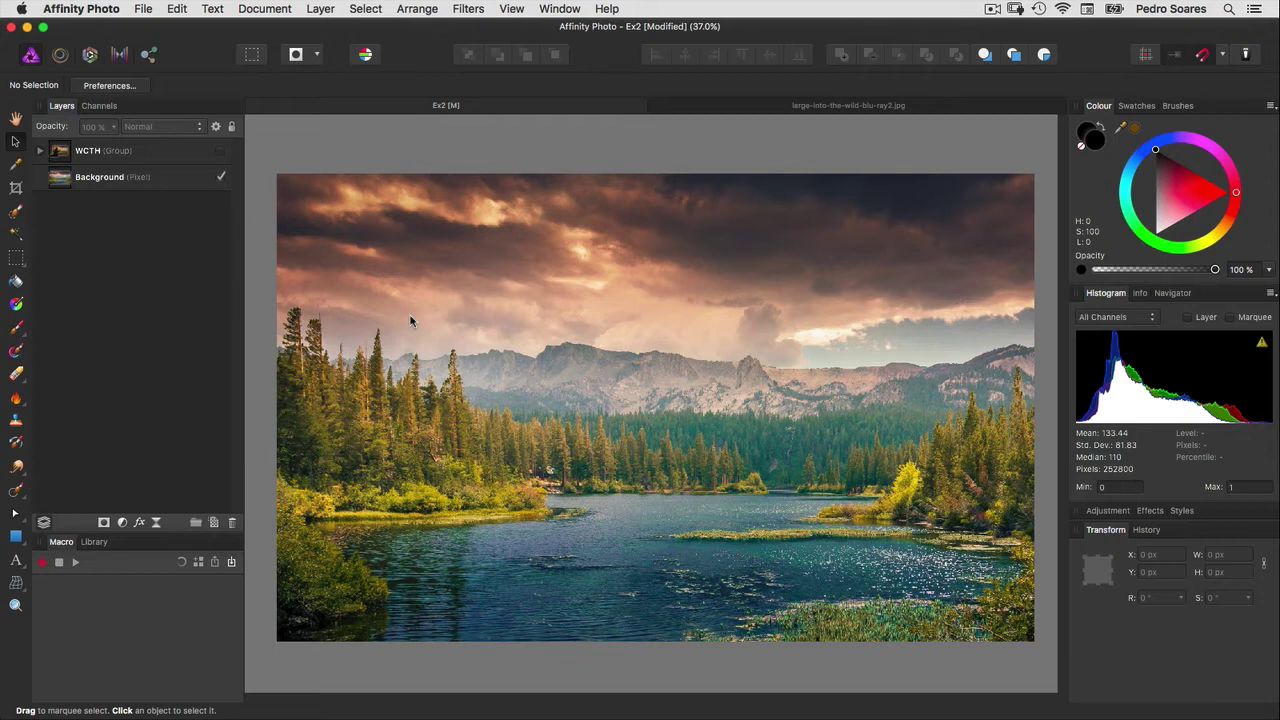
Crop the silhouette photo tightly around the reading man to 1034 × 750 px, removing the black bars.
click(849, 108)
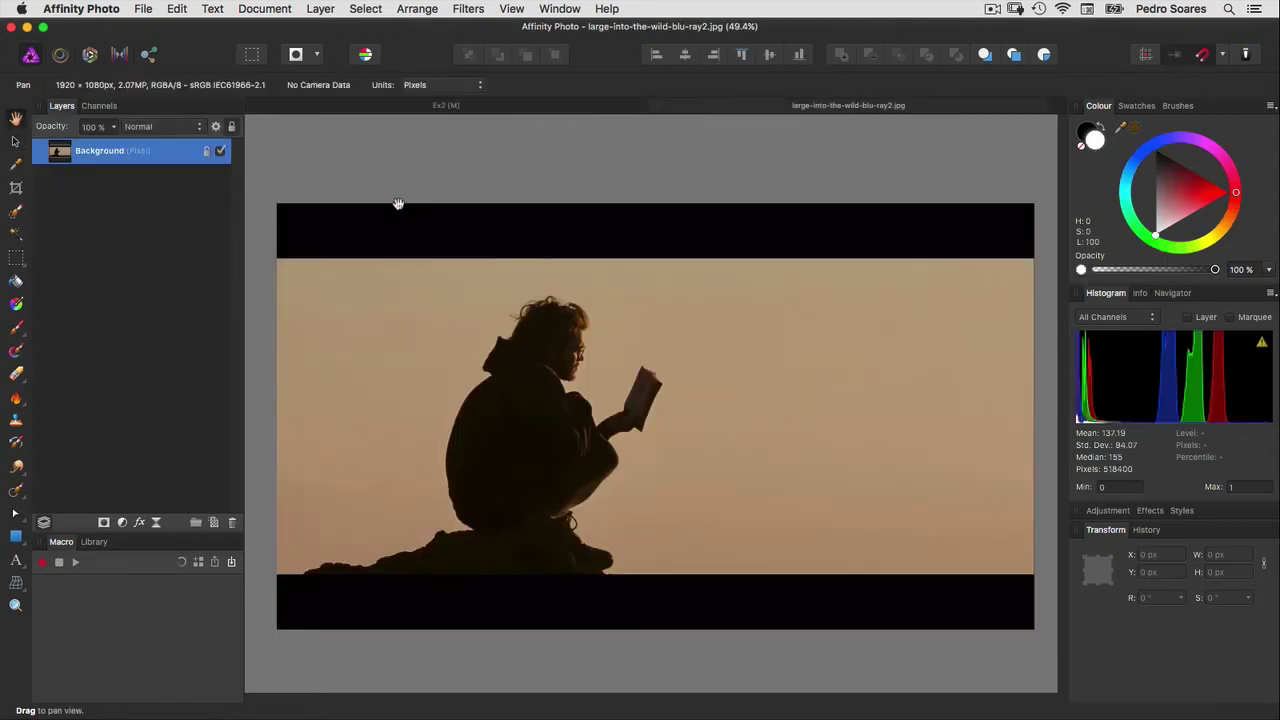
click(16, 189)
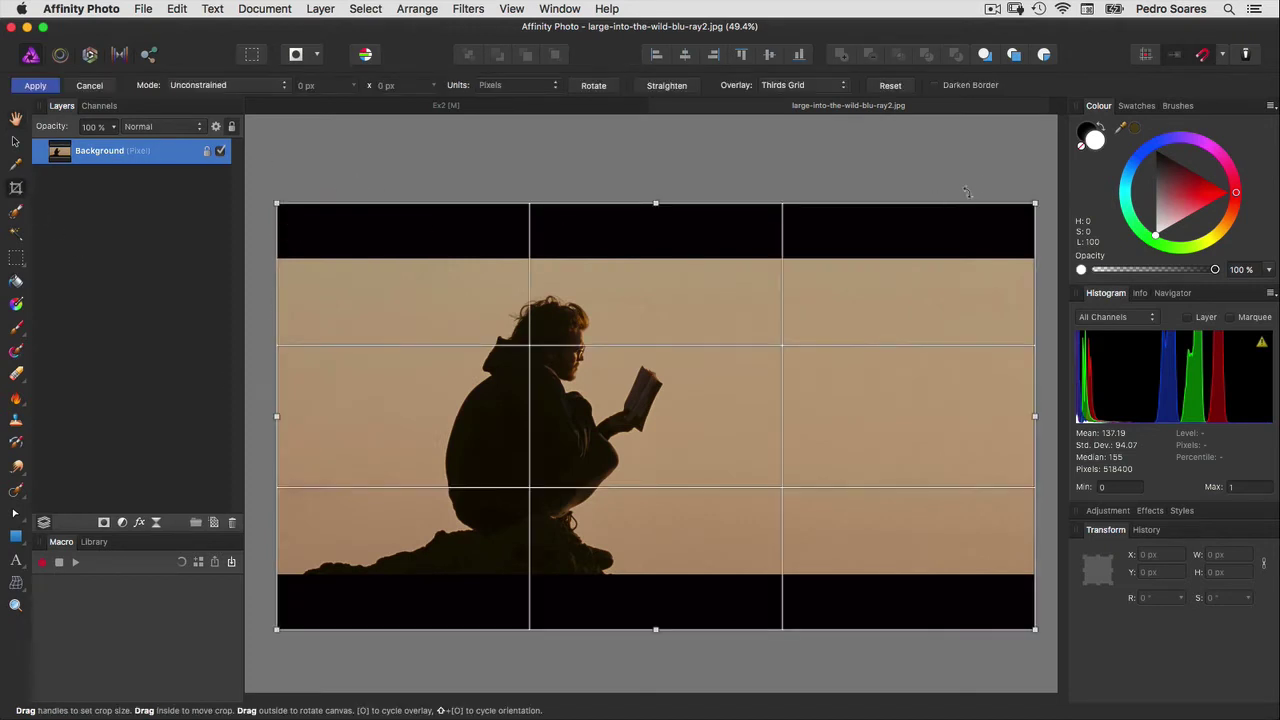
drag(1032, 206, 732, 279)
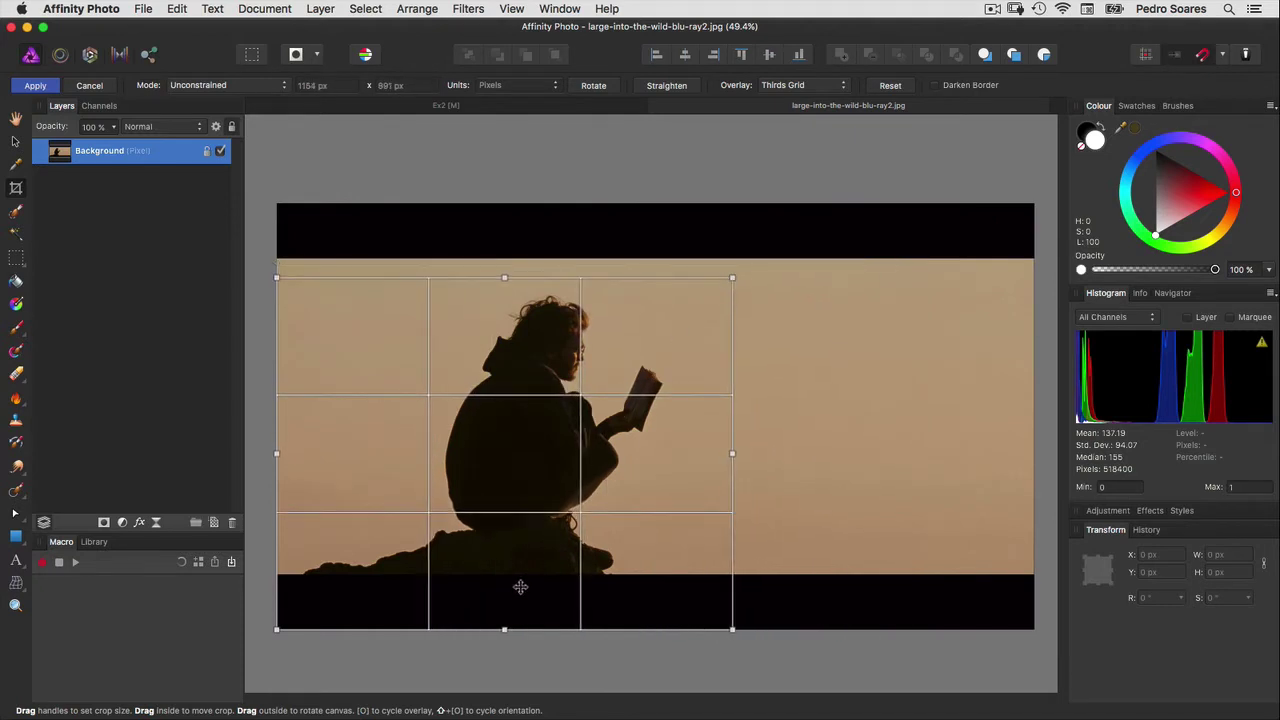
drag(505, 625, 504, 578)
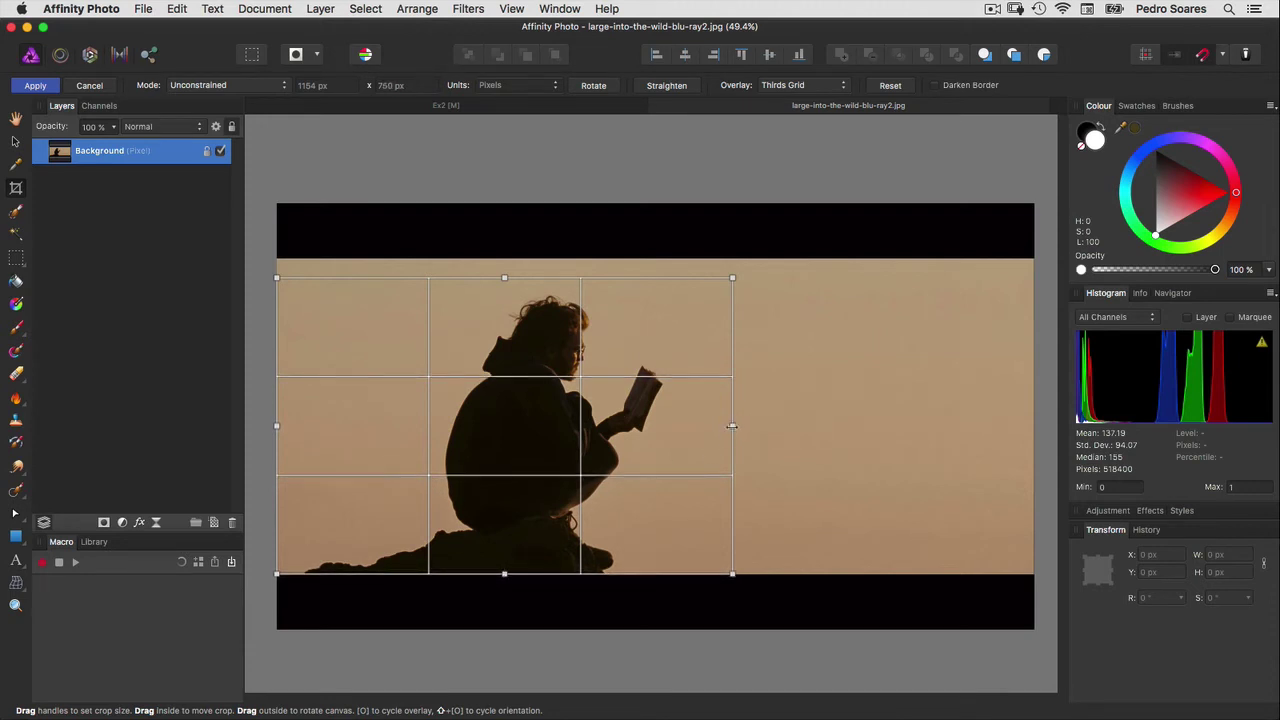
drag(729, 425, 724, 425)
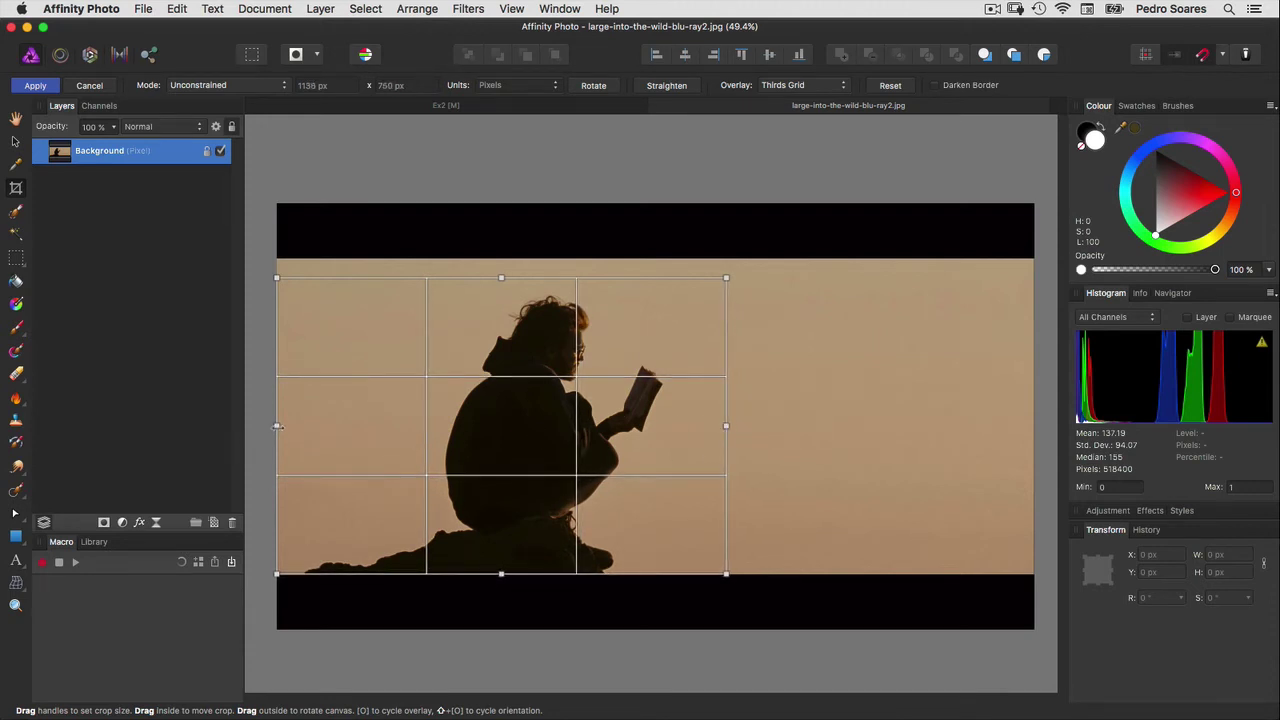
drag(277, 426, 317, 426)
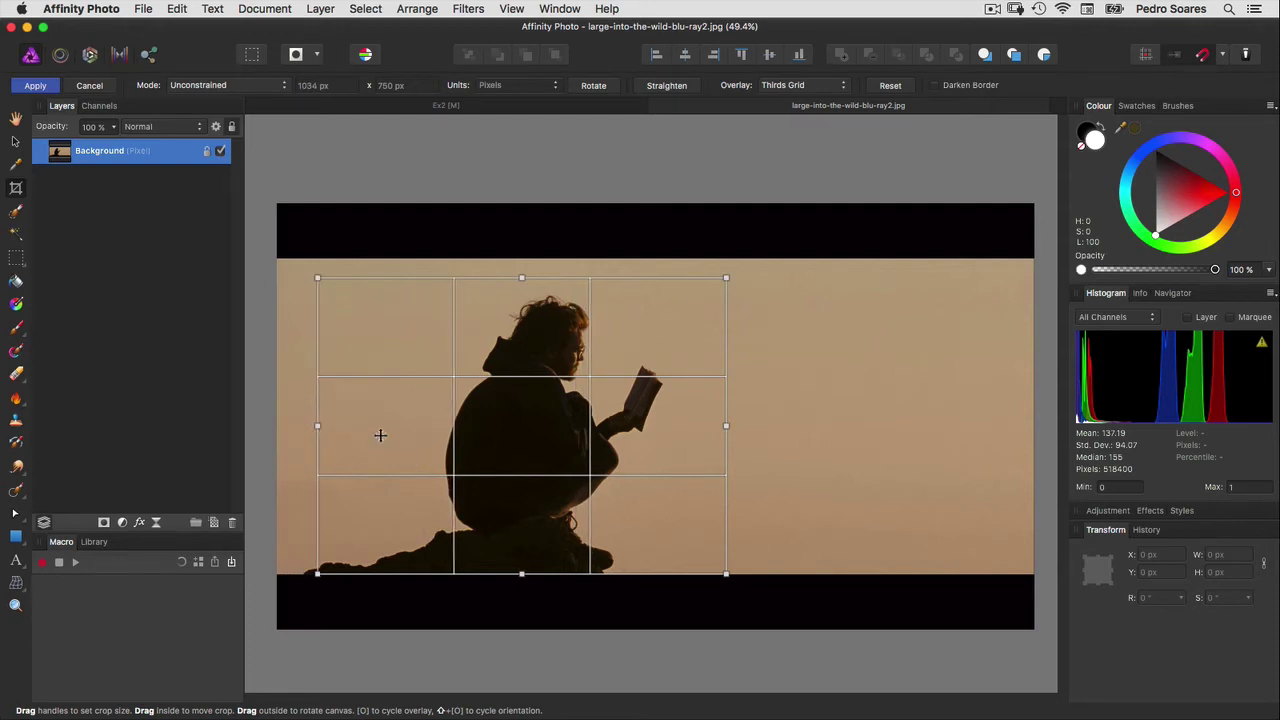
click(35, 86)
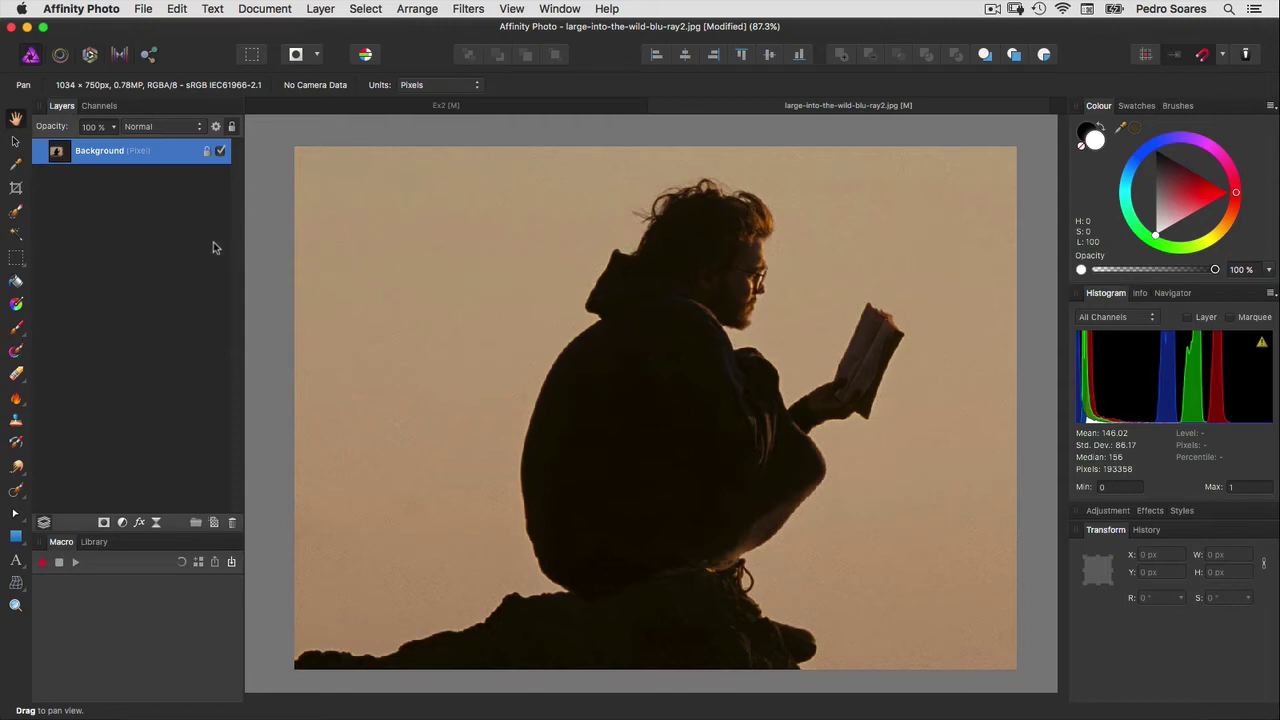
Paint a Selection Brush selection over the reading man's dark silhouette and the rock.
click(17, 215)
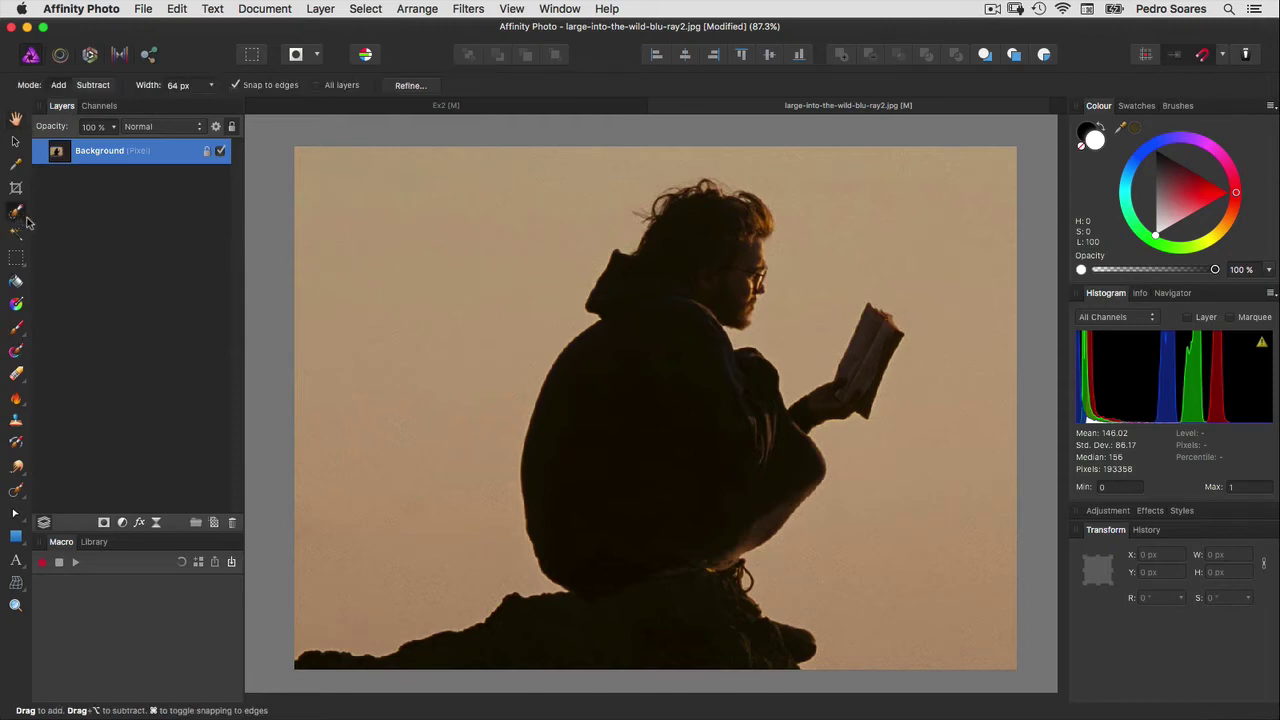
mouse_move(337, 651)
mouse_down()
mouse_move(348, 683)
mouse_move(594, 533)
mouse_move(569, 451)
mouse_move(631, 369)
mouse_move(714, 434)
mouse_move(786, 429)
mouse_move(723, 466)
mouse_up()
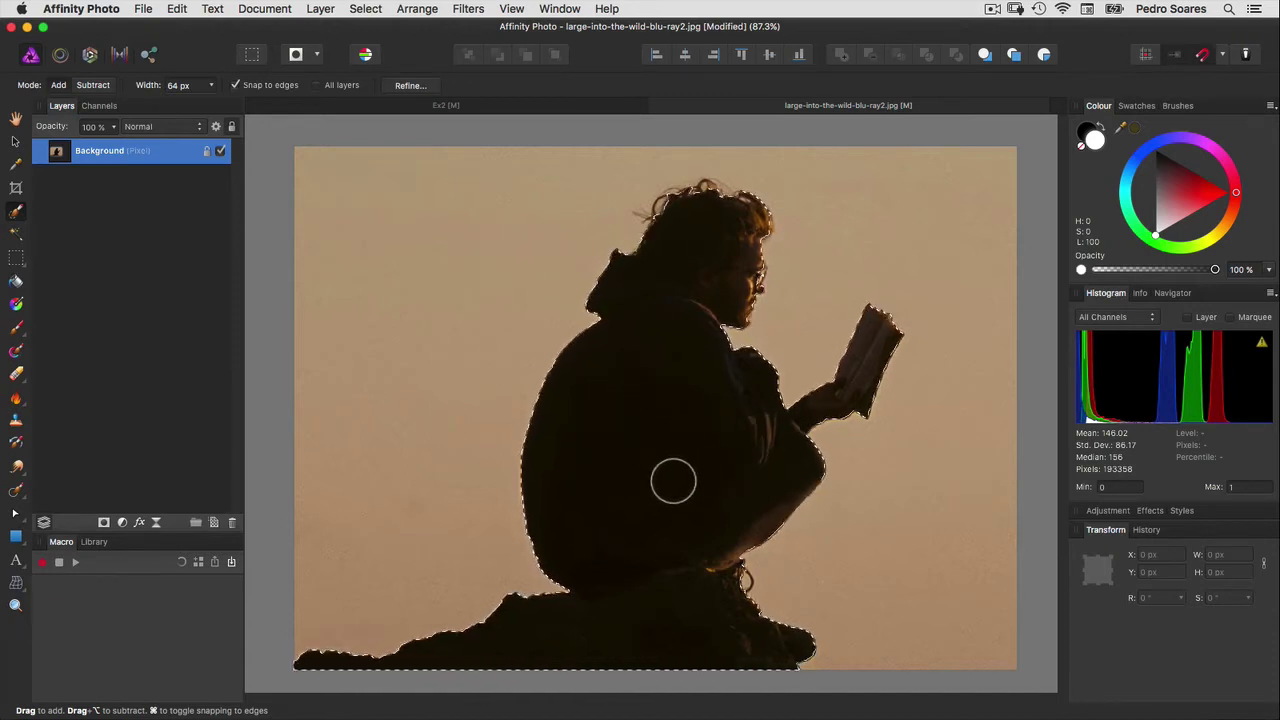
Refine the rock edge with a 27 px brush and output the selection as a new layer.
click(408, 86)
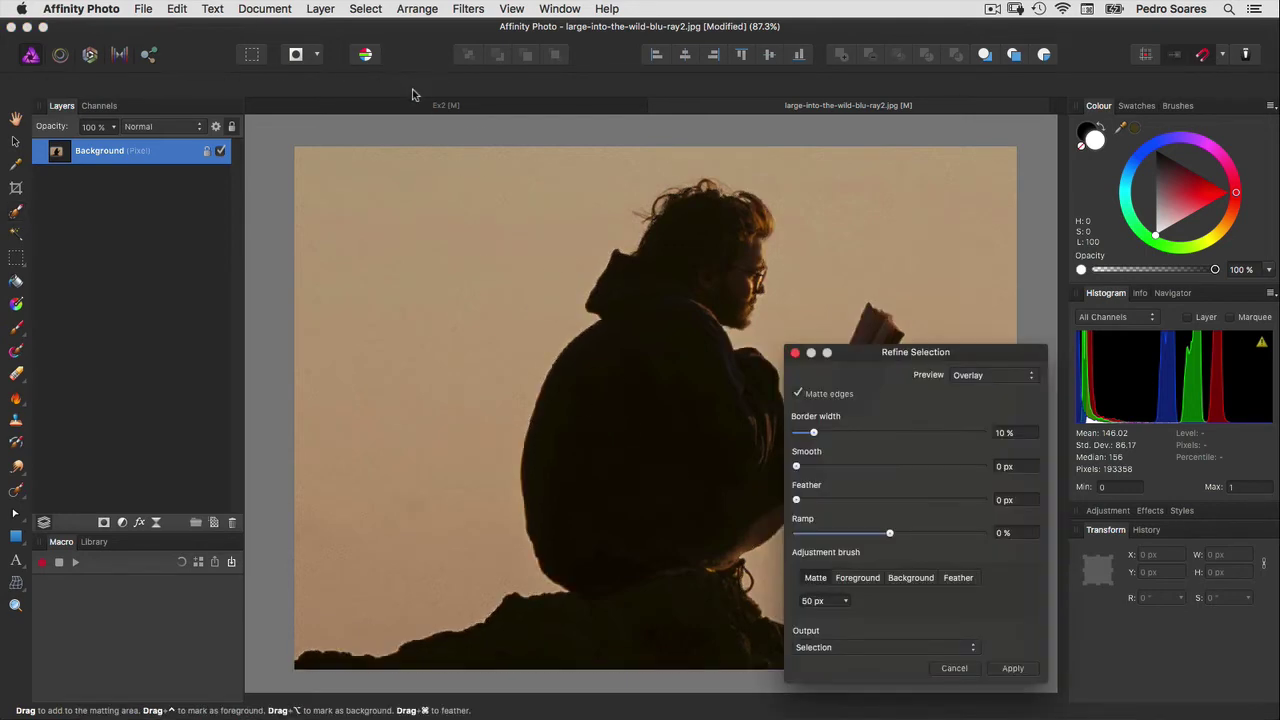
click(846, 602)
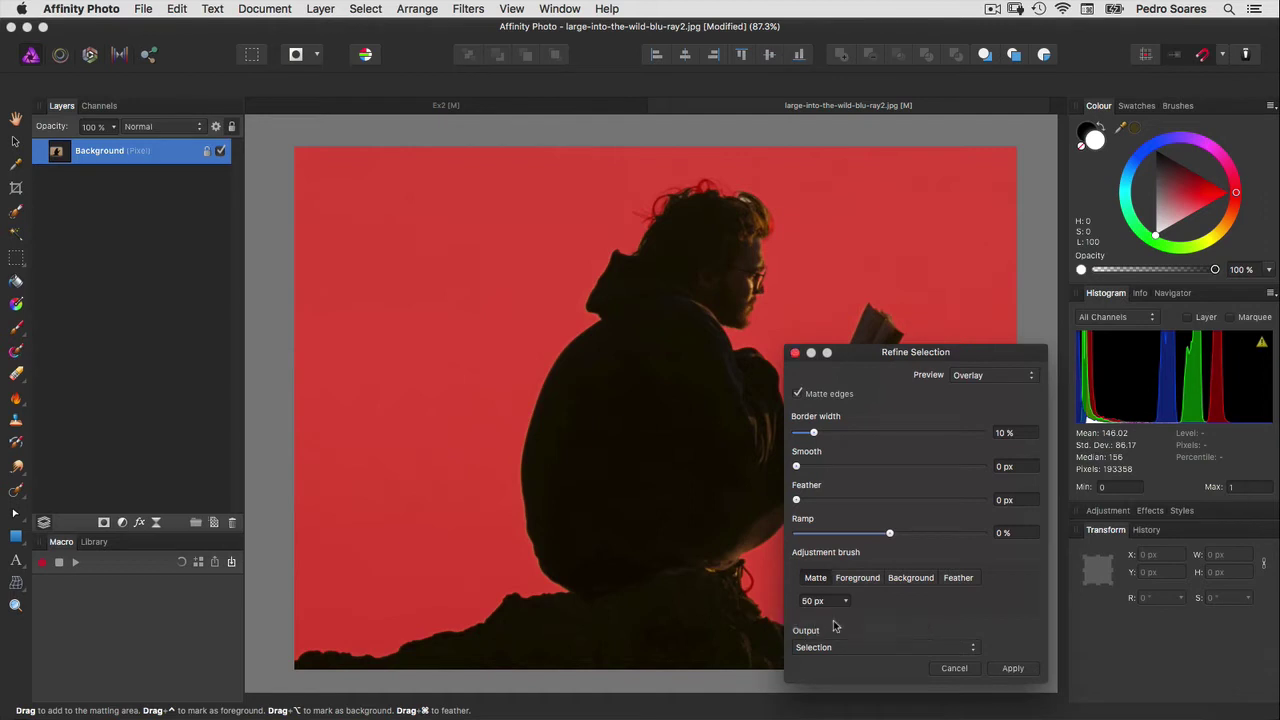
drag(846, 601, 820, 623)
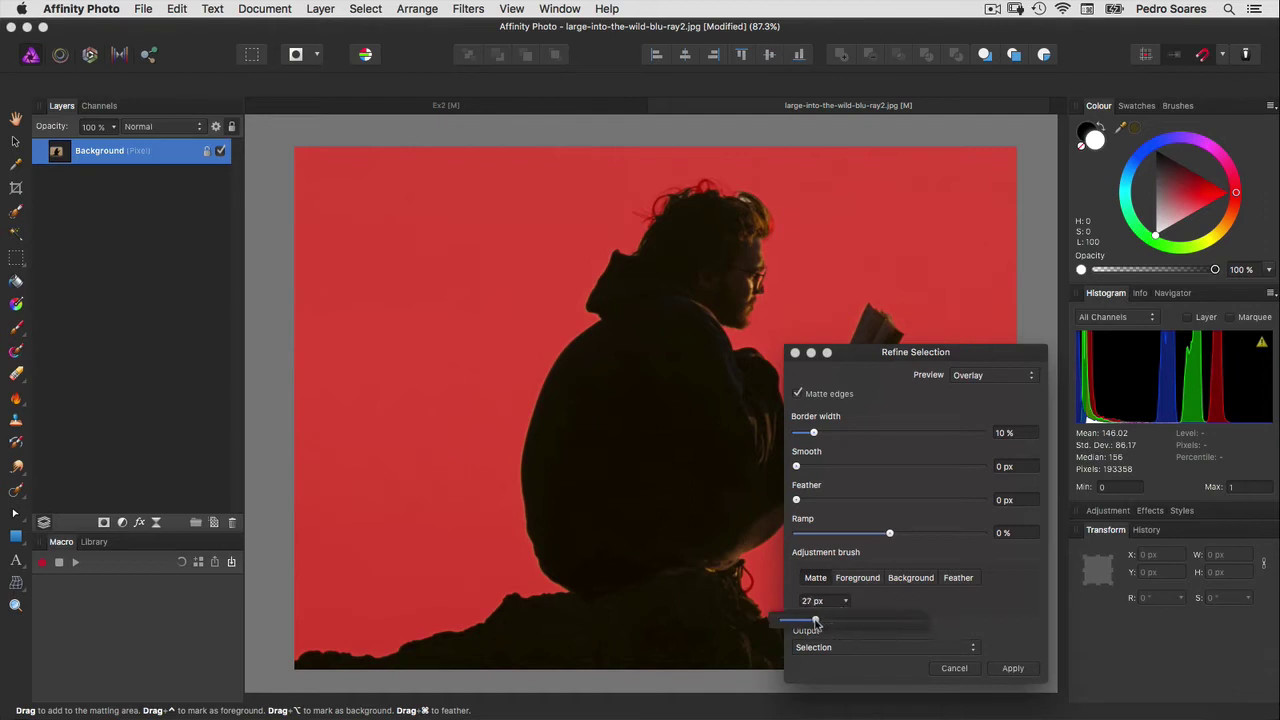
drag(862, 357, 266, 106)
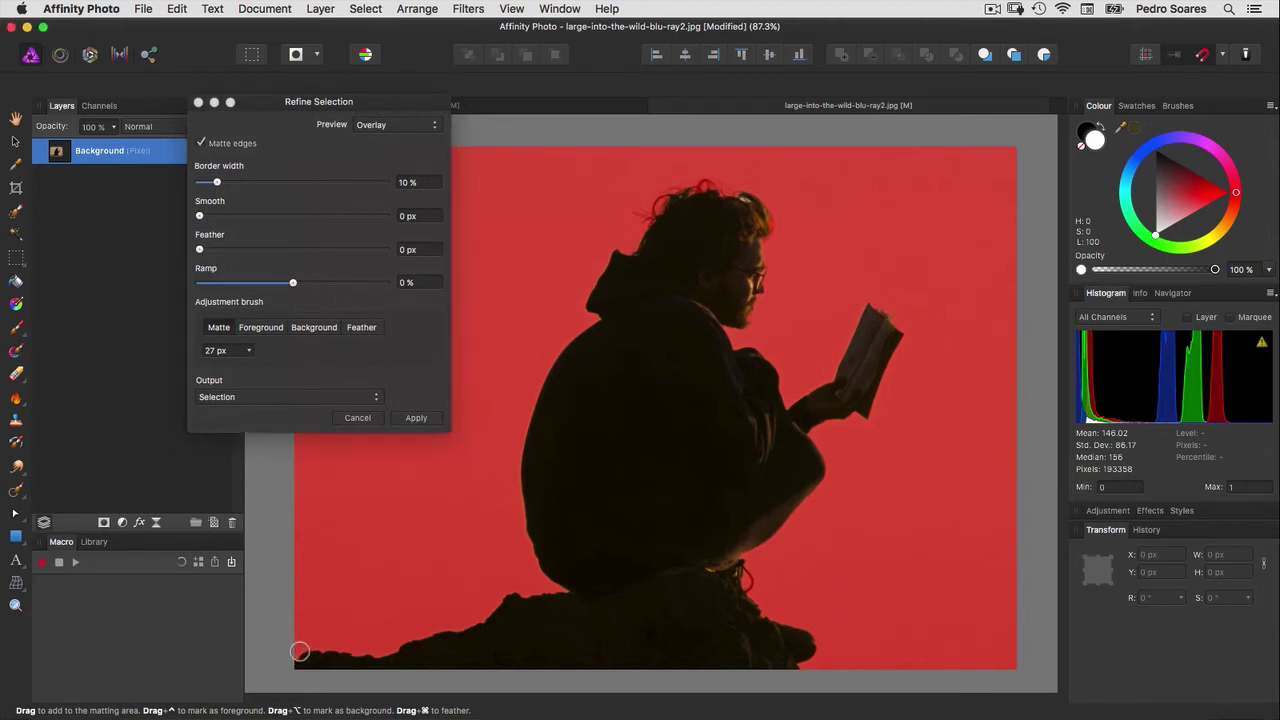
mouse_move(292, 662)
mouse_down()
mouse_move(372, 650)
mouse_move(562, 582)
mouse_move(528, 520)
mouse_move(519, 445)
mouse_move(640, 212)
mouse_move(690, 185)
mouse_move(775, 222)
mouse_move(755, 308)
mouse_move(727, 321)
mouse_move(769, 378)
mouse_move(800, 398)
mouse_move(836, 363)
mouse_move(866, 288)
mouse_move(900, 330)
mouse_move(880, 400)
mouse_move(828, 440)
mouse_move(826, 490)
mouse_move(742, 588)
mouse_move(810, 648)
mouse_move(802, 670)
mouse_up()
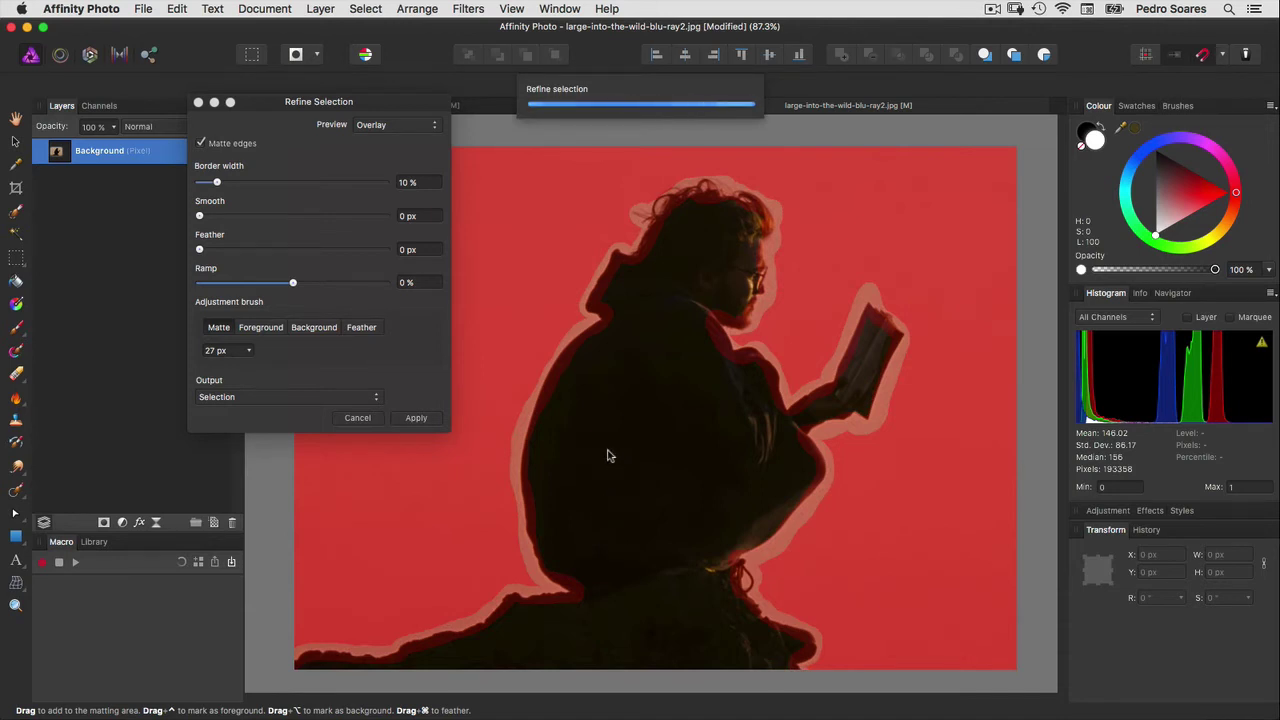
click(277, 398)
click(277, 425)
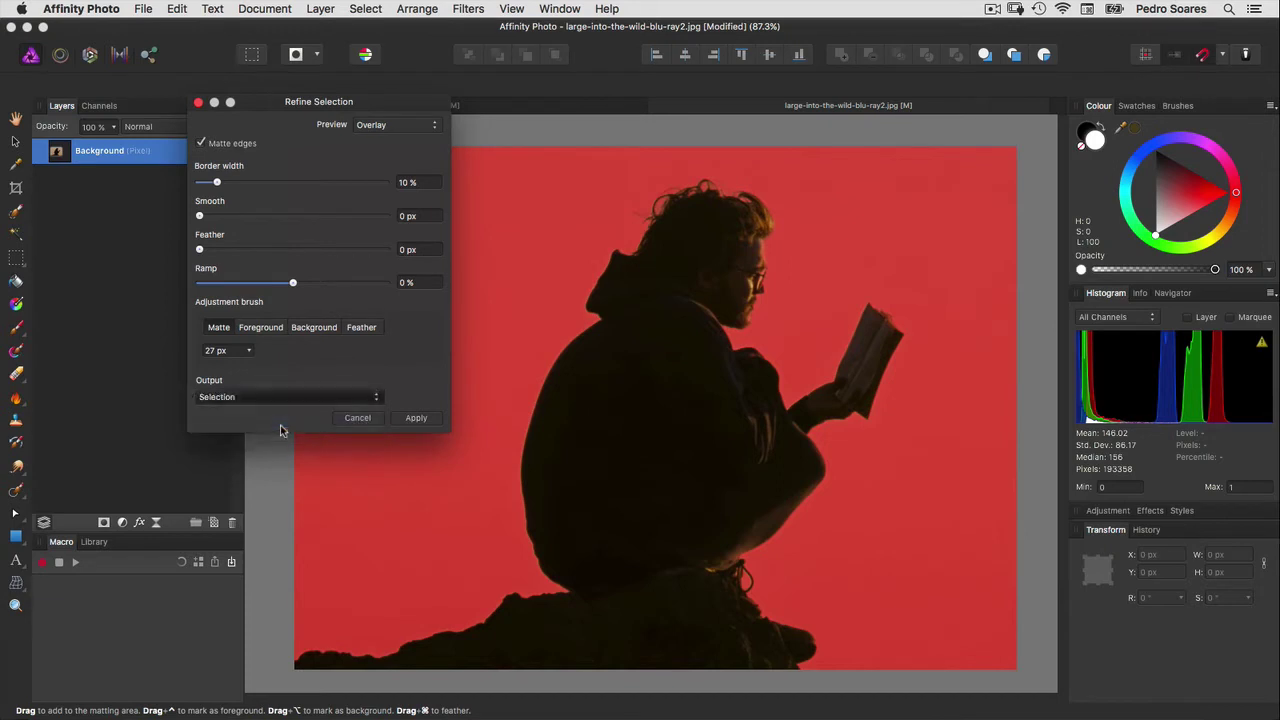
click(416, 418)
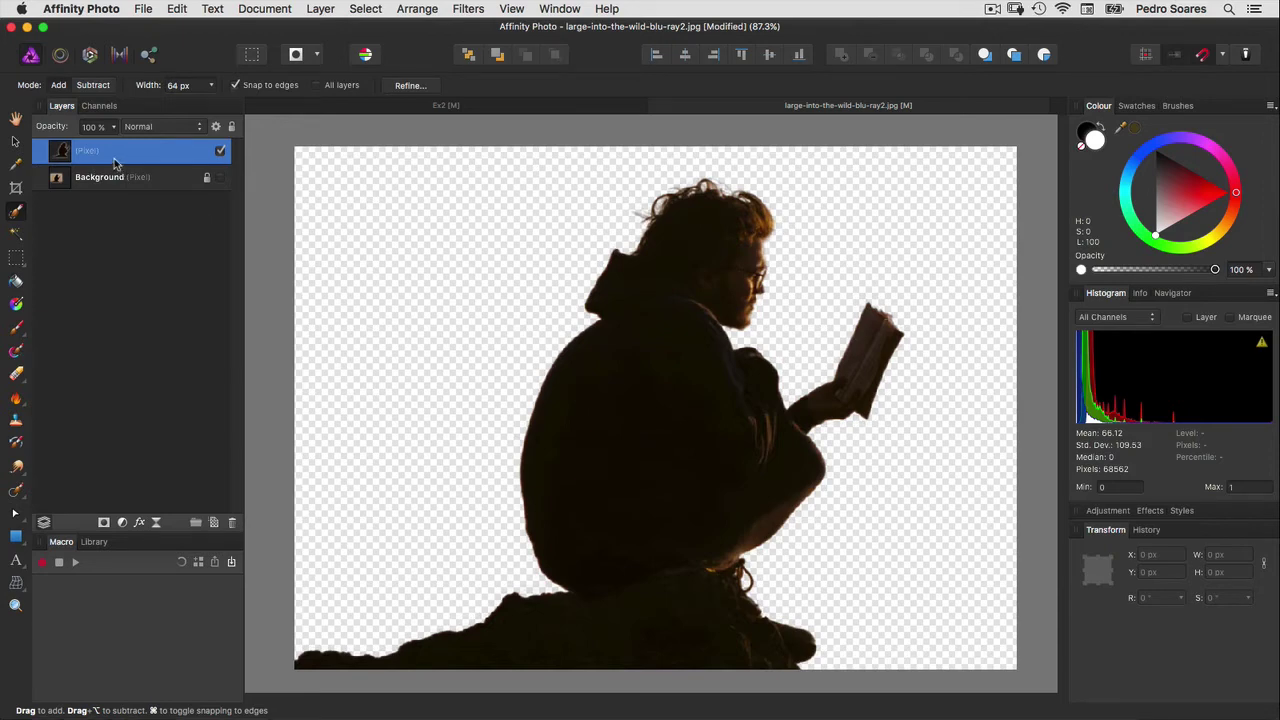
Copy the cut-out silhouette and paste it into the Ex2 lake landscape.
click(177, 9)
click(184, 78)
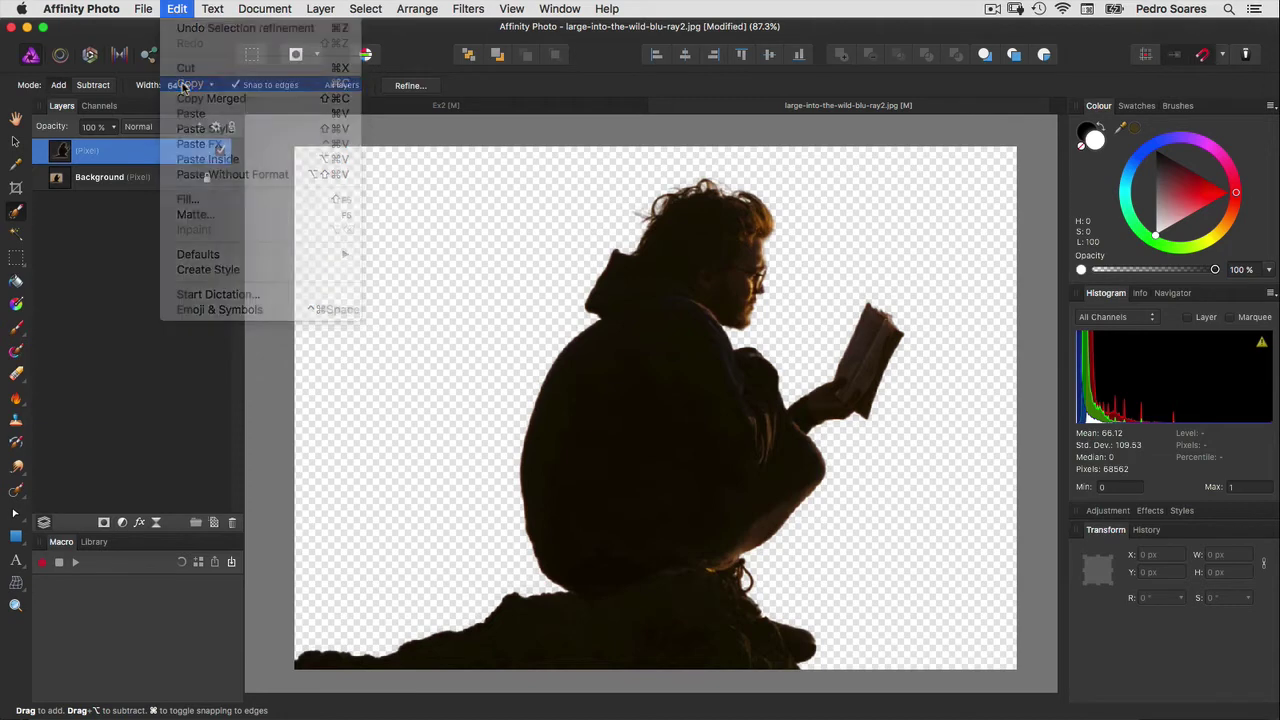
click(478, 106)
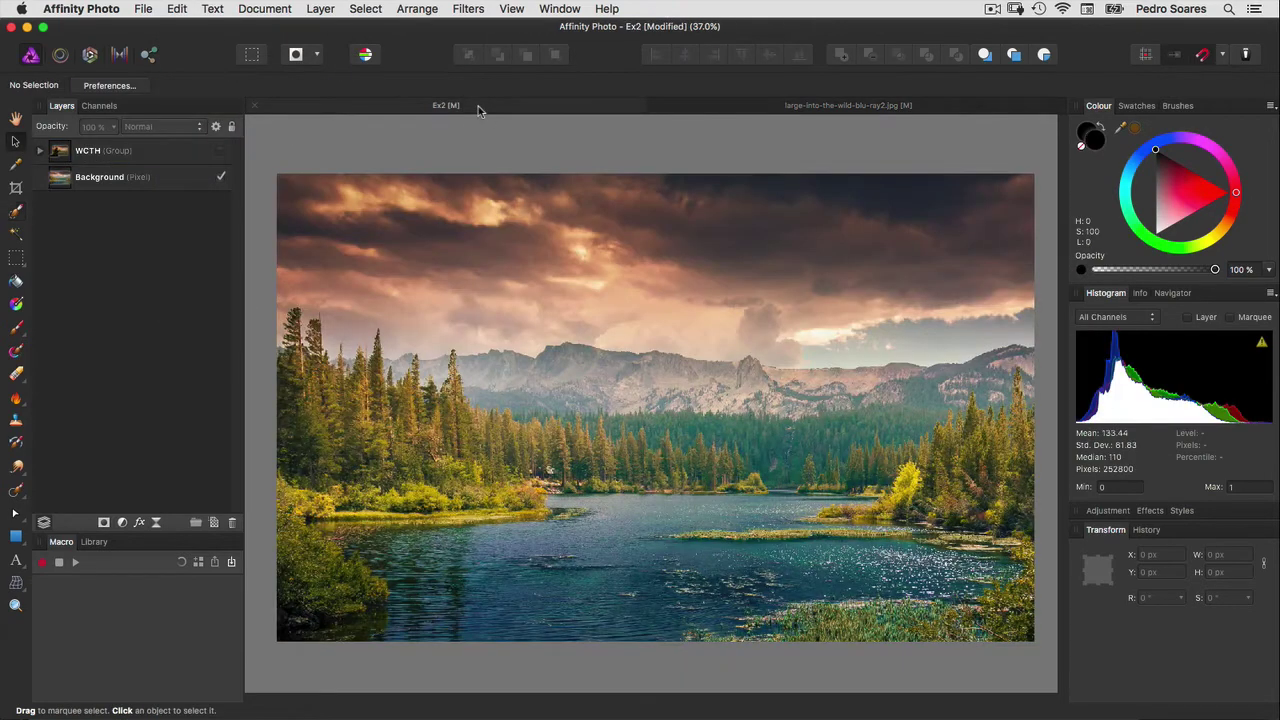
click(177, 9)
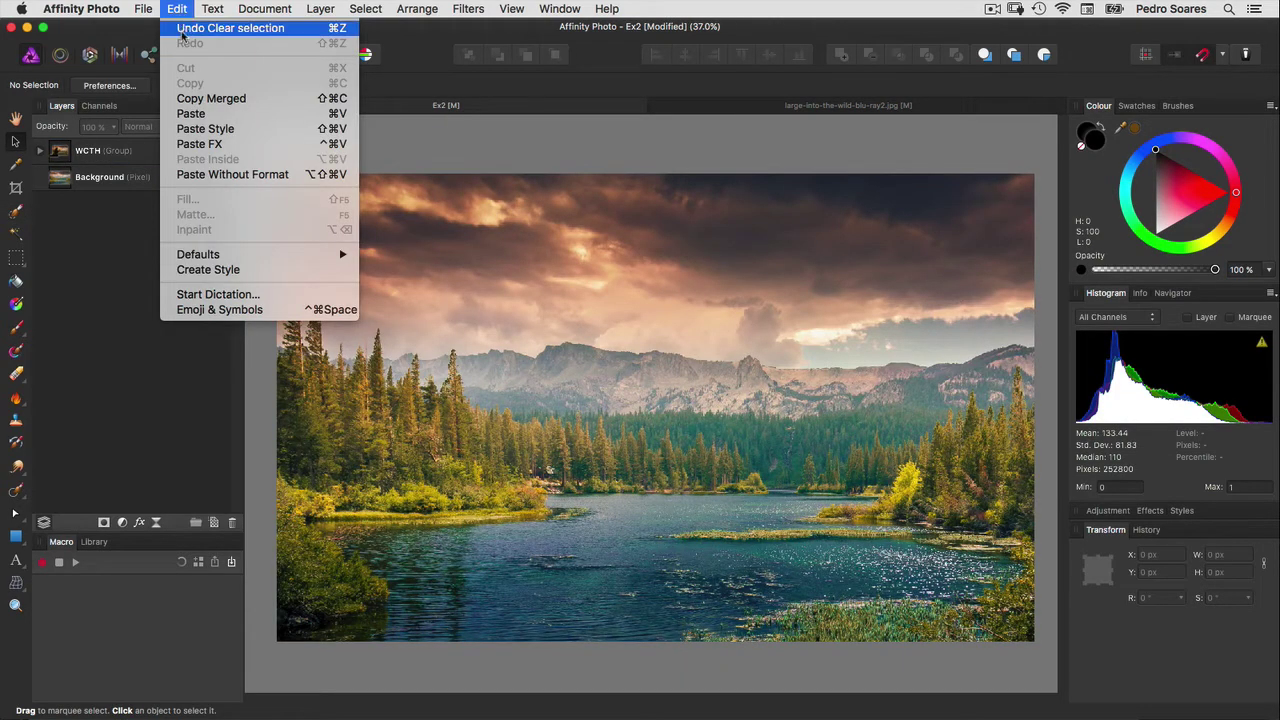
click(191, 114)
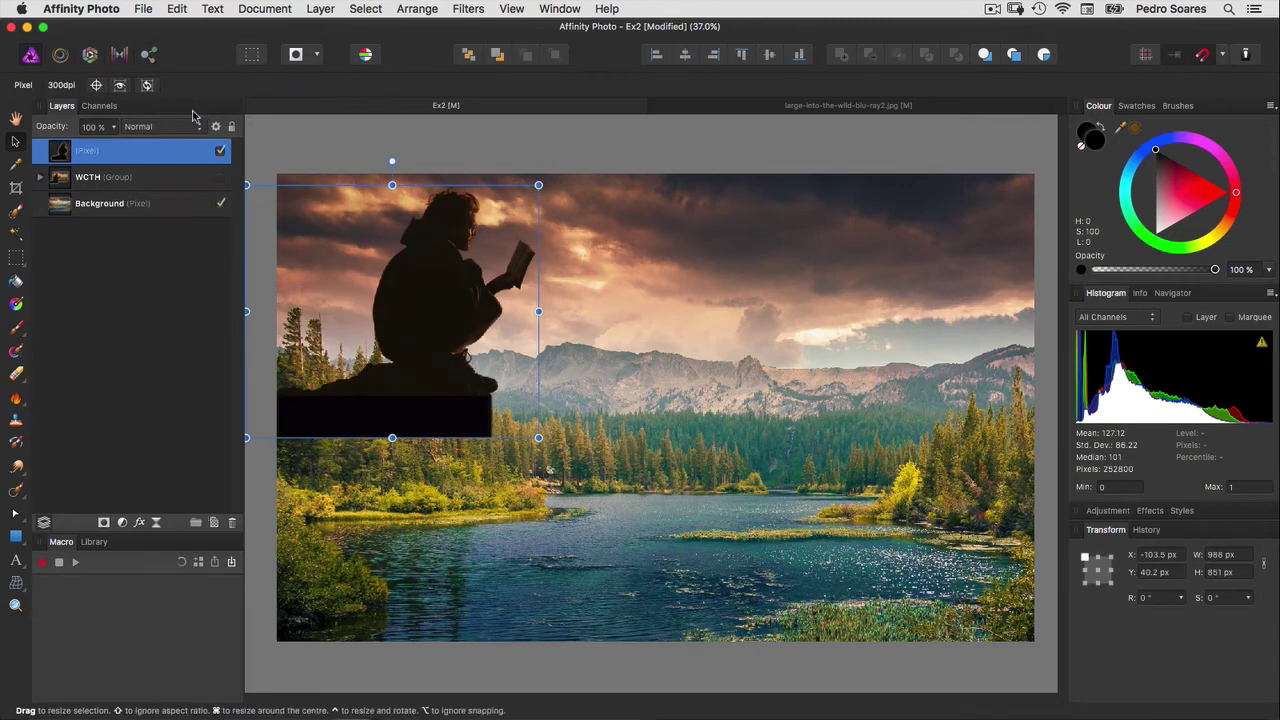
Scale the silhouette to about 1867.3 × 1608.3 px and place it at the lower left.
drag(416, 310, 403, 526)
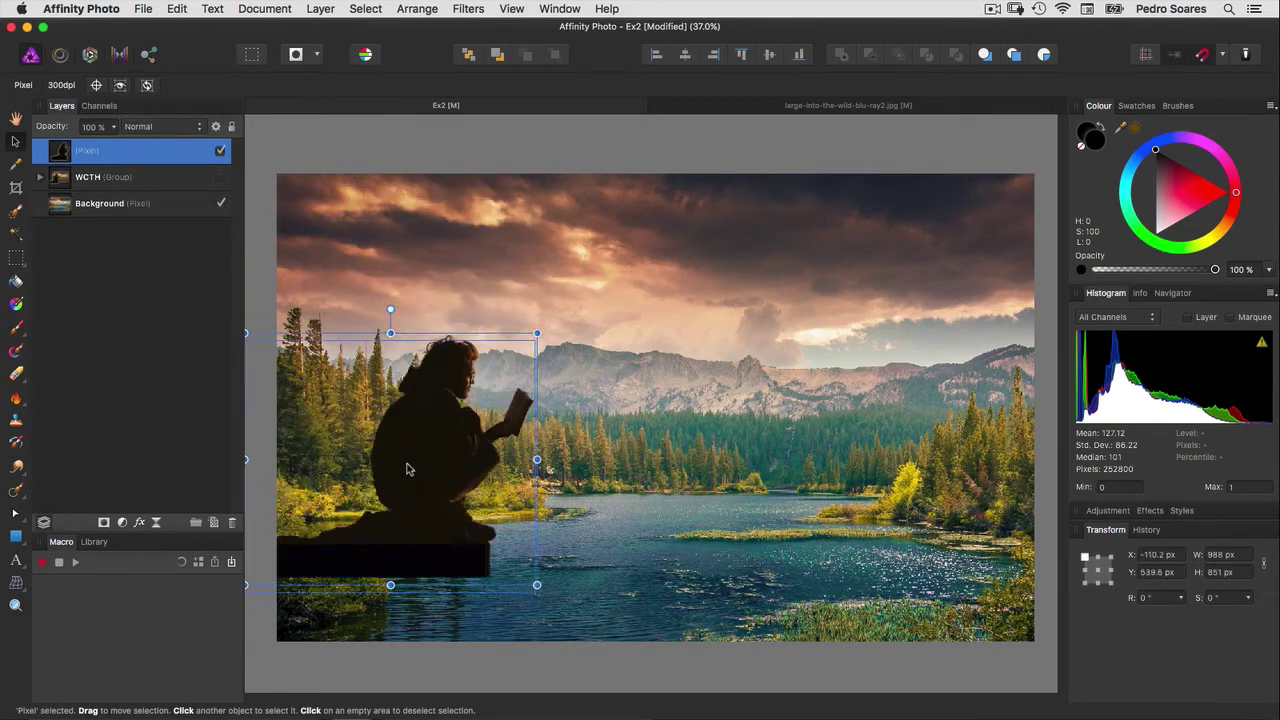
drag(500, 430, 823, 156)
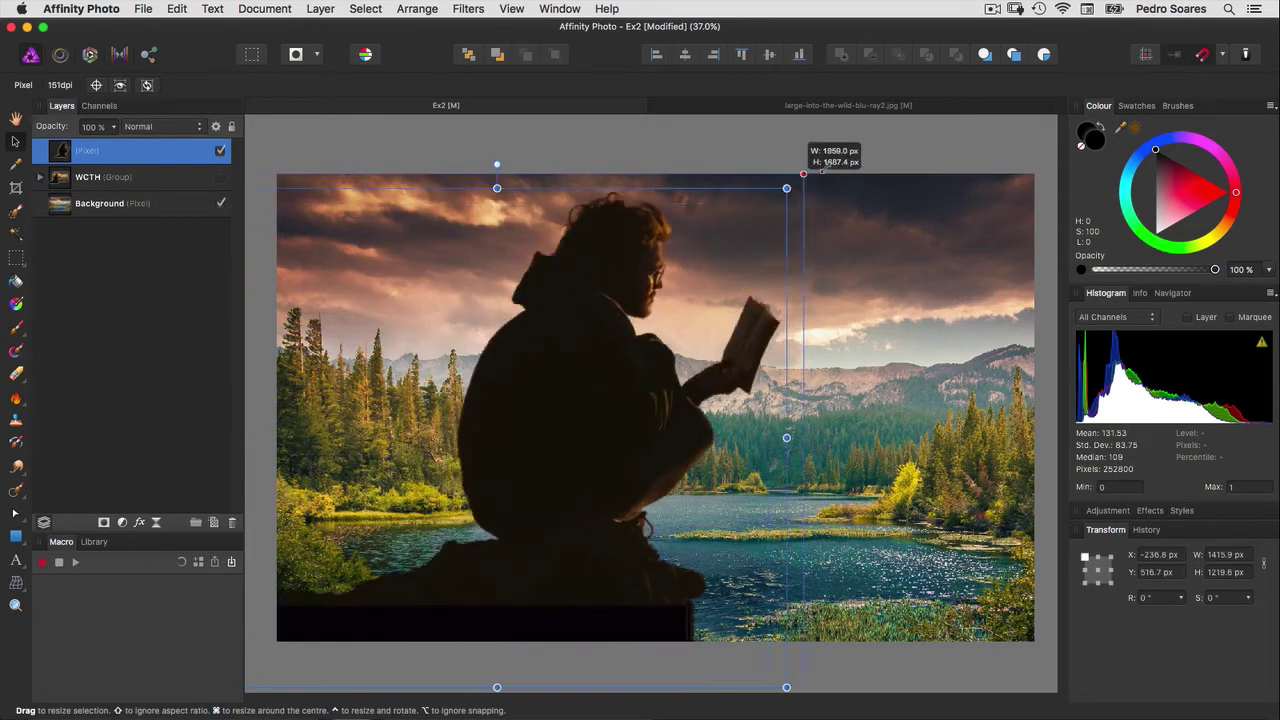
mouse_move(576, 405)
mouse_down()
mouse_move(407, 476)
mouse_move(405, 449)
mouse_up()
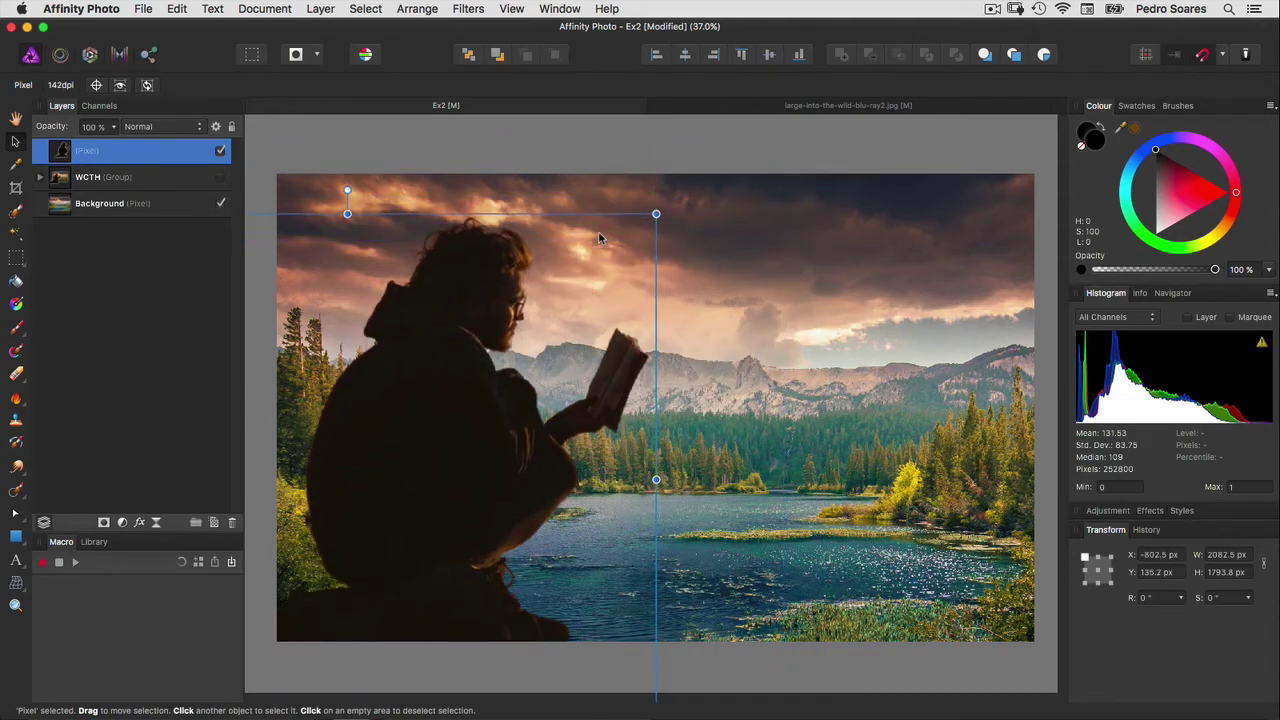
drag(649, 218, 610, 251)
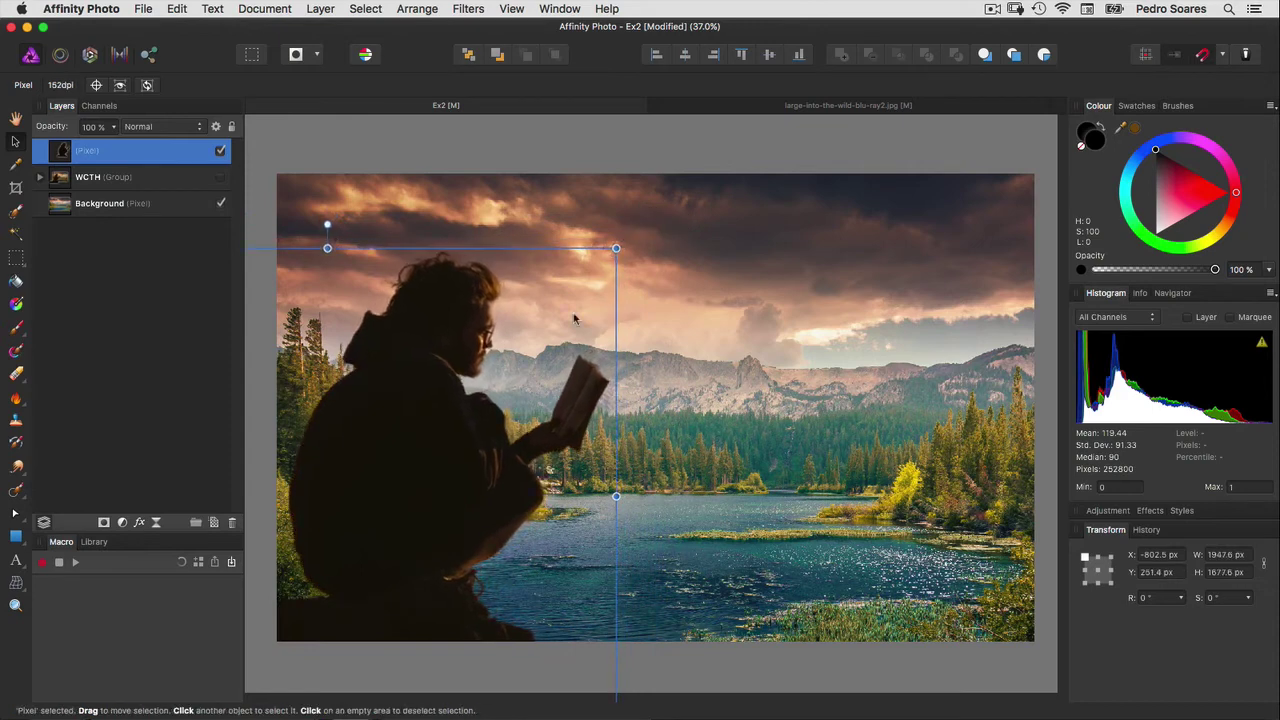
drag(395, 485, 432, 475)
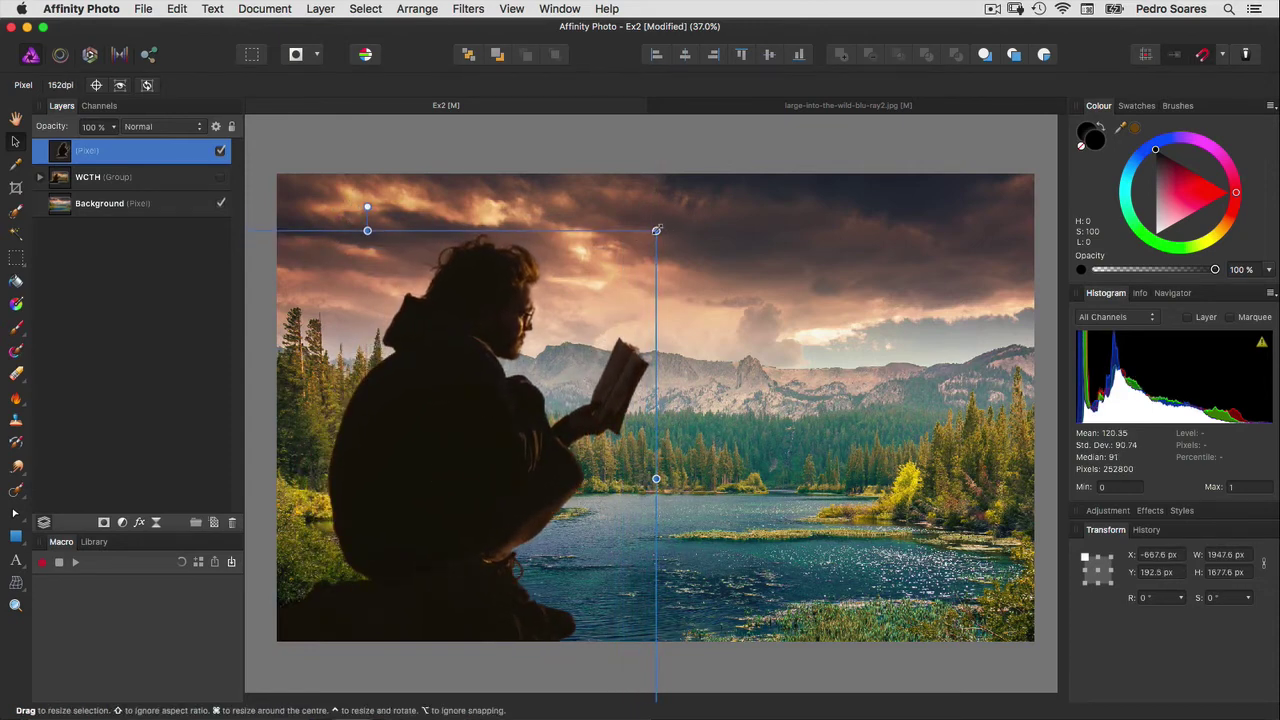
drag(656, 231, 631, 250)
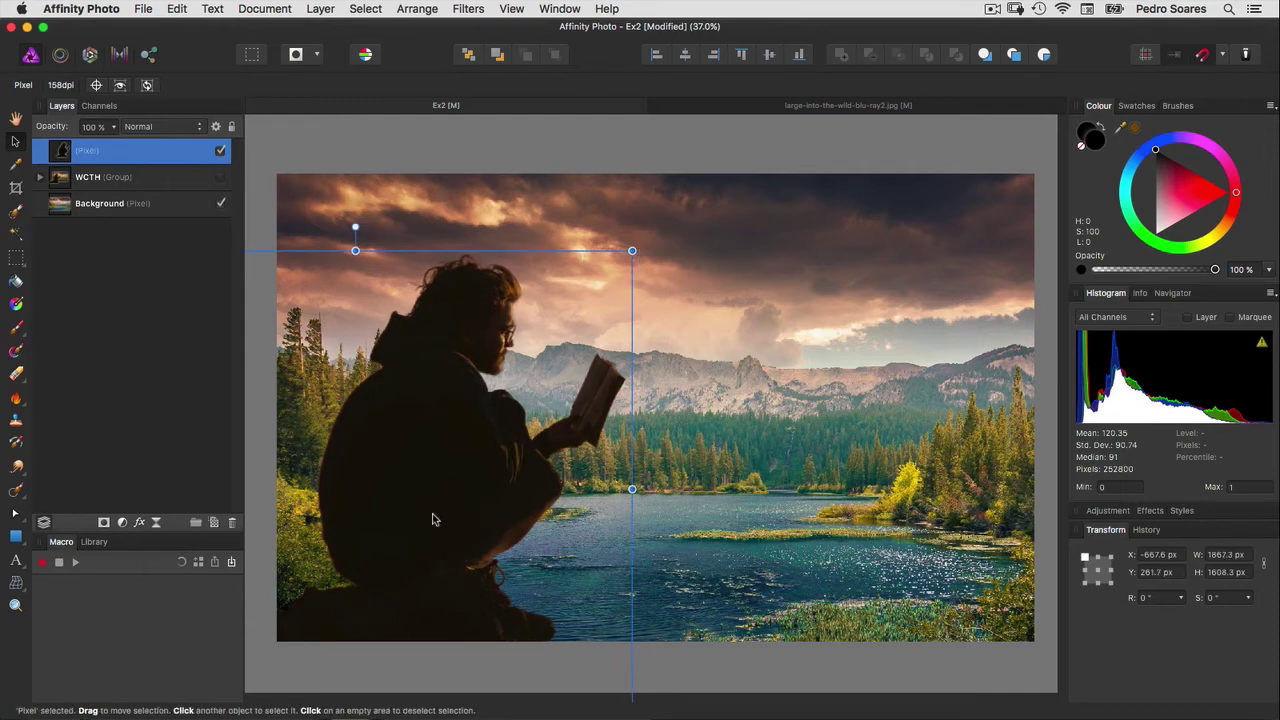
drag(430, 518, 443, 523)
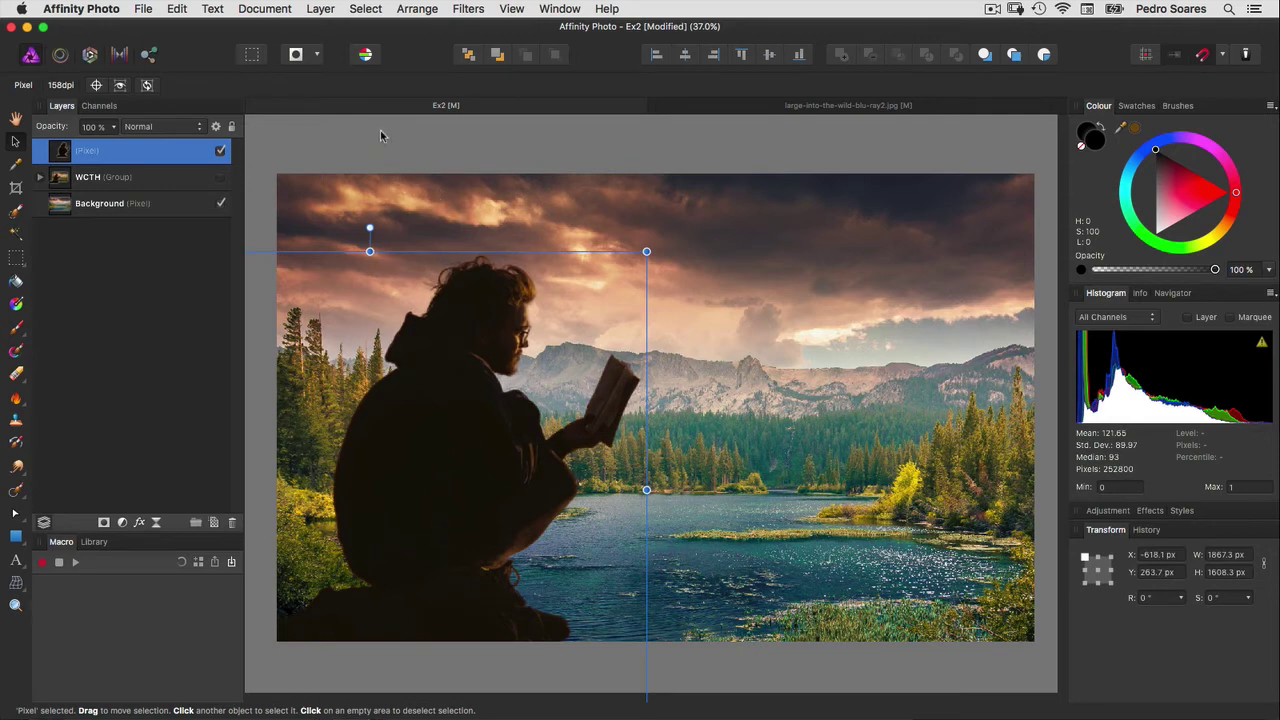
Add a Shadows/Highlights adjustment to the silhouette with Shadows at 60%.
click(321, 10)
mouse_move(373, 144)
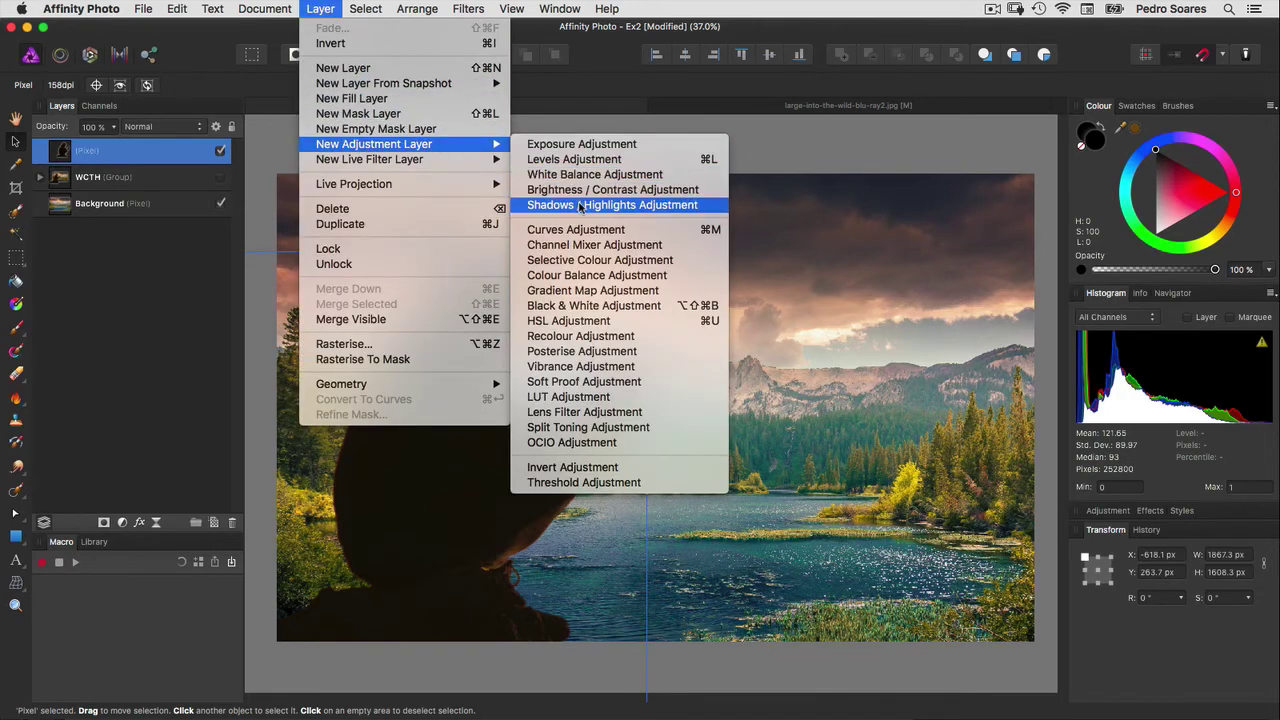
click(579, 207)
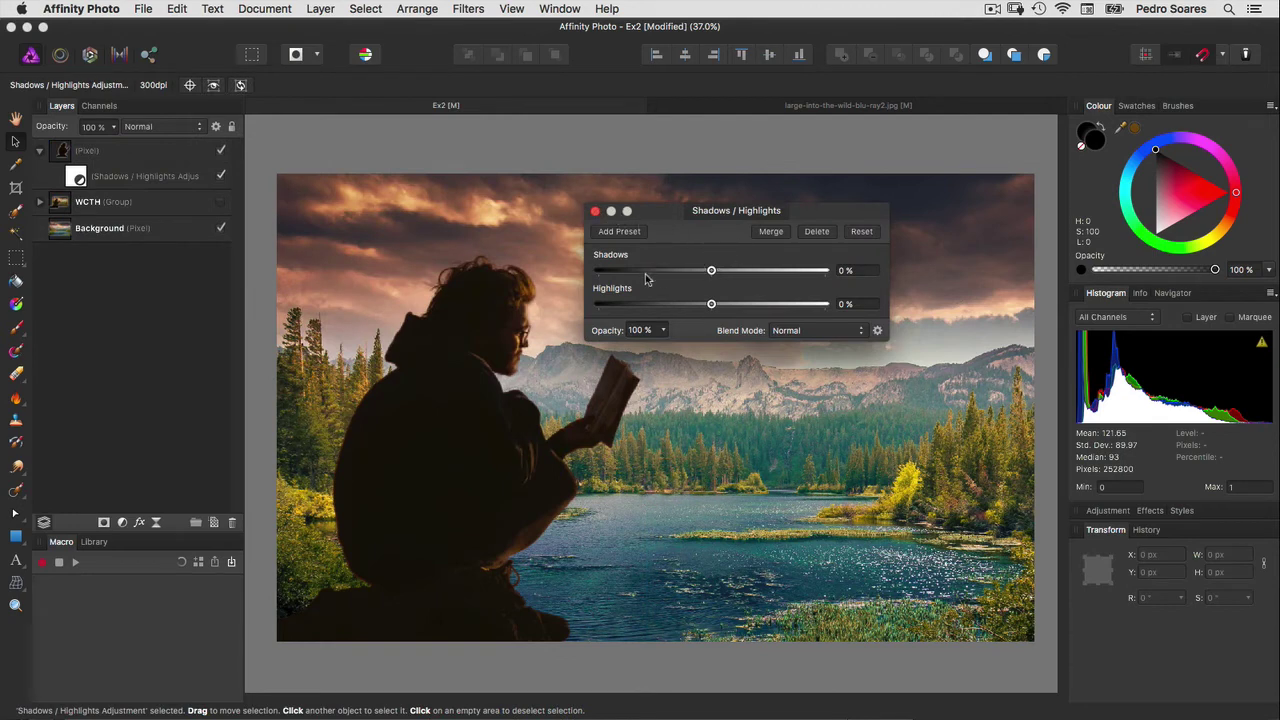
click(750, 270)
drag(749, 272, 746, 272)
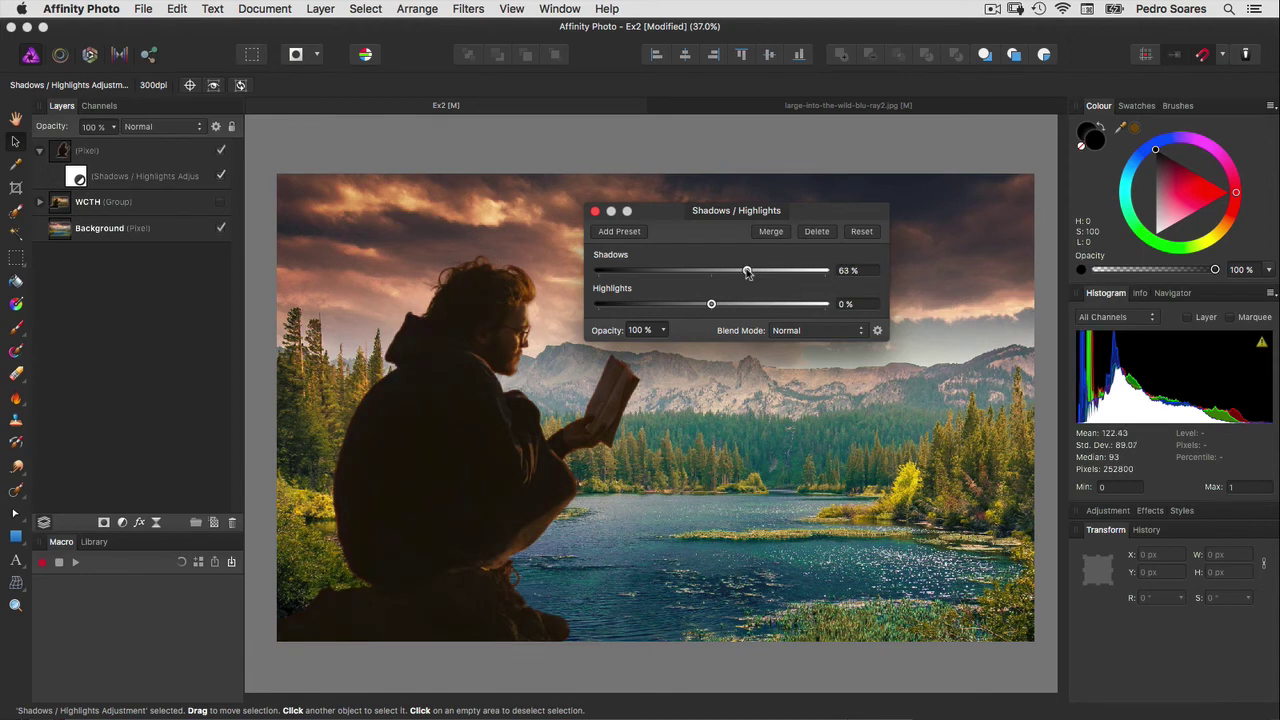
click(595, 211)
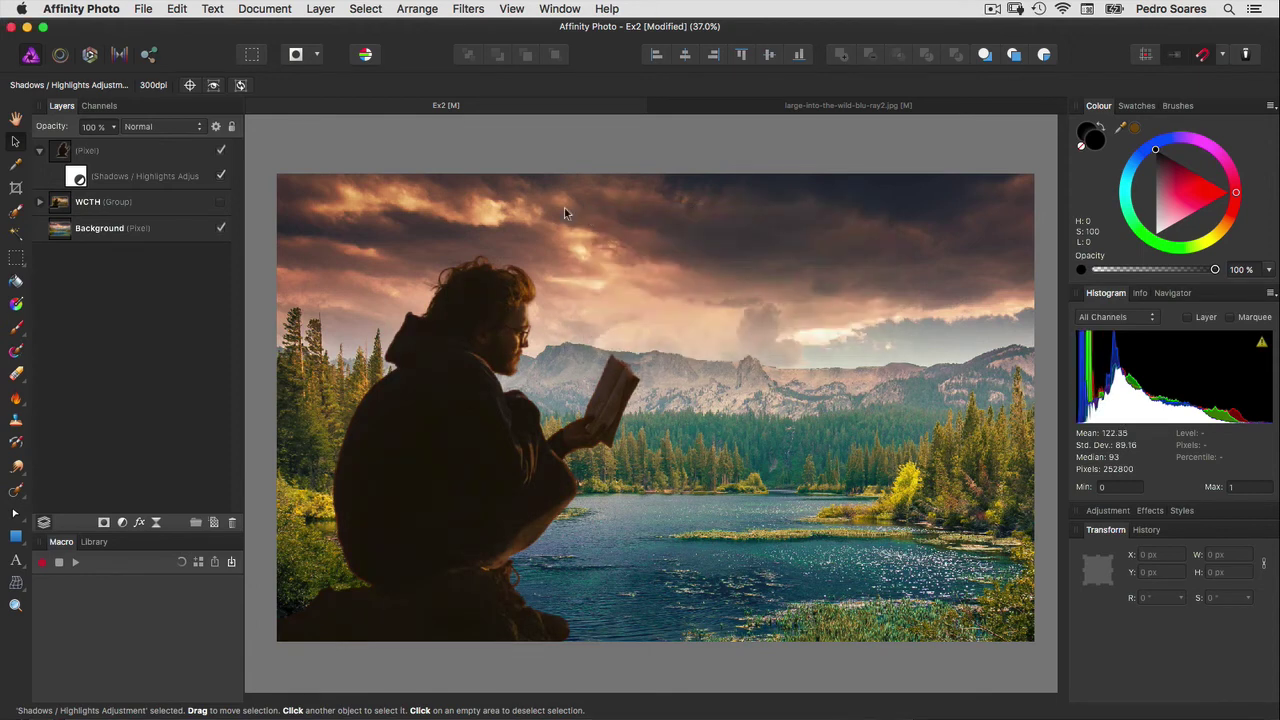
click(93, 234)
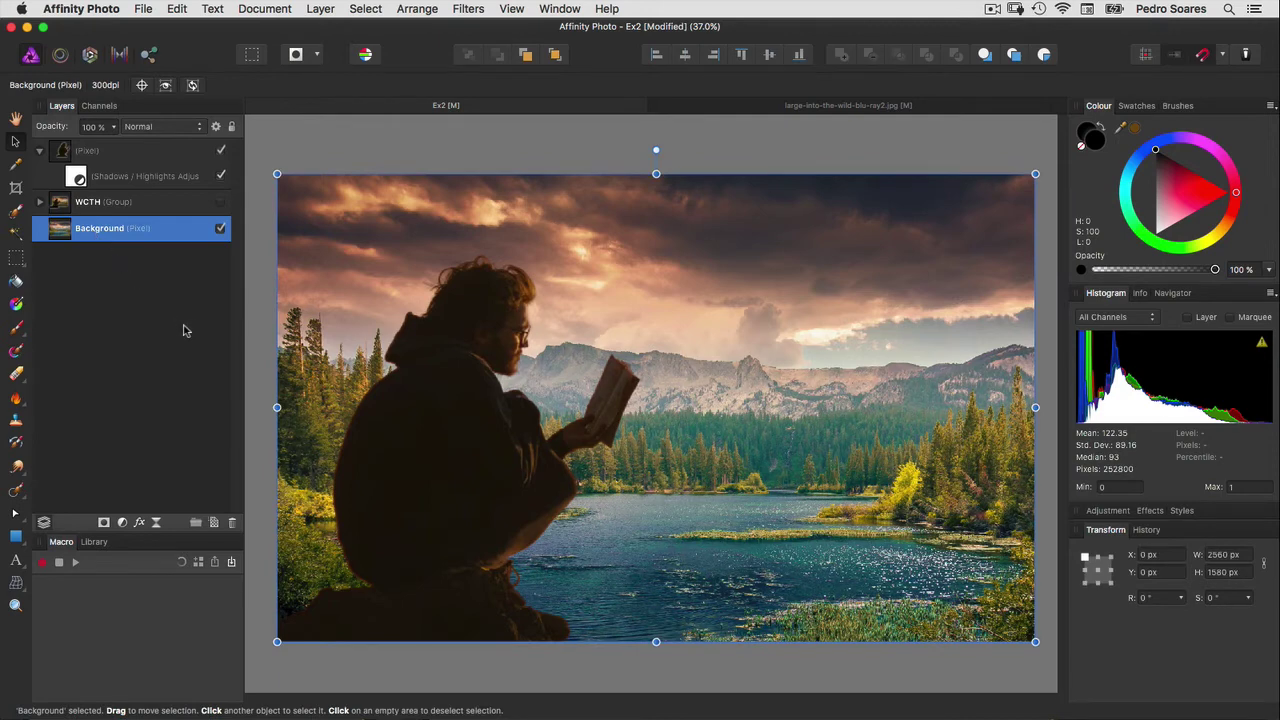
Add a Tilt Shift Depth of Field live filter, 7.8 px radius, with the focus band over the lake.
click(319, 9)
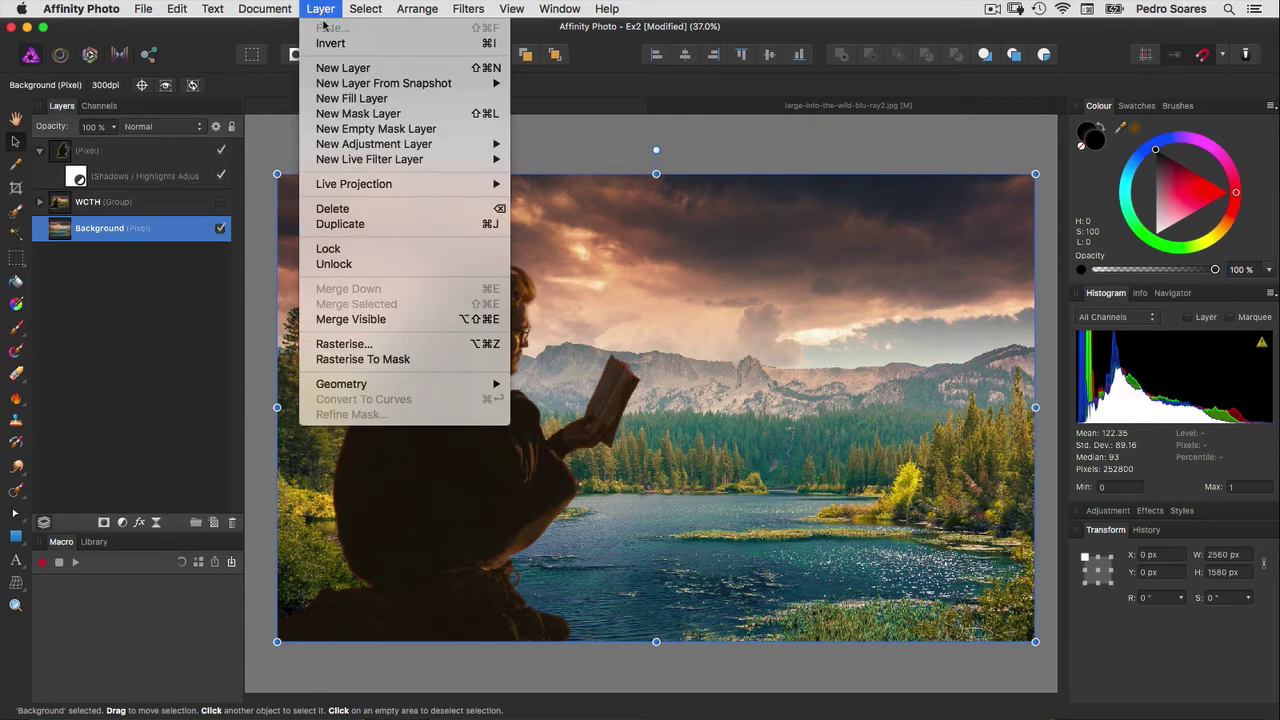
mouse_move(369, 159)
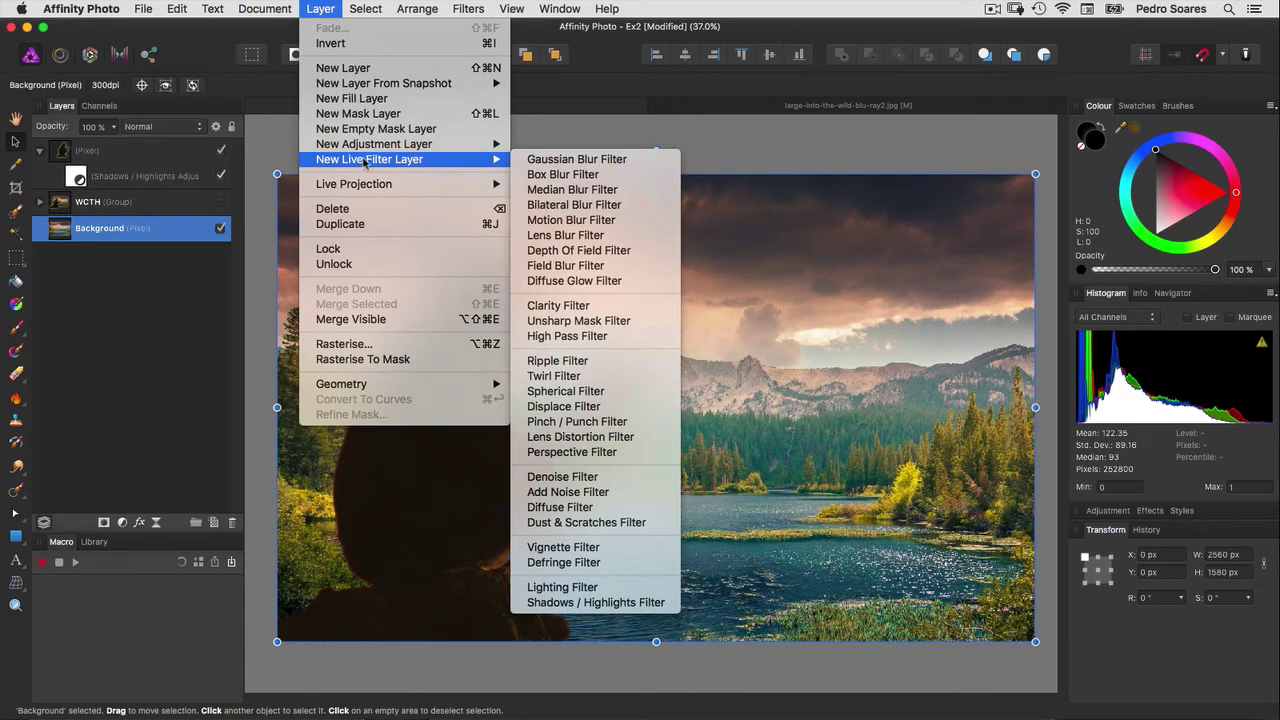
click(577, 252)
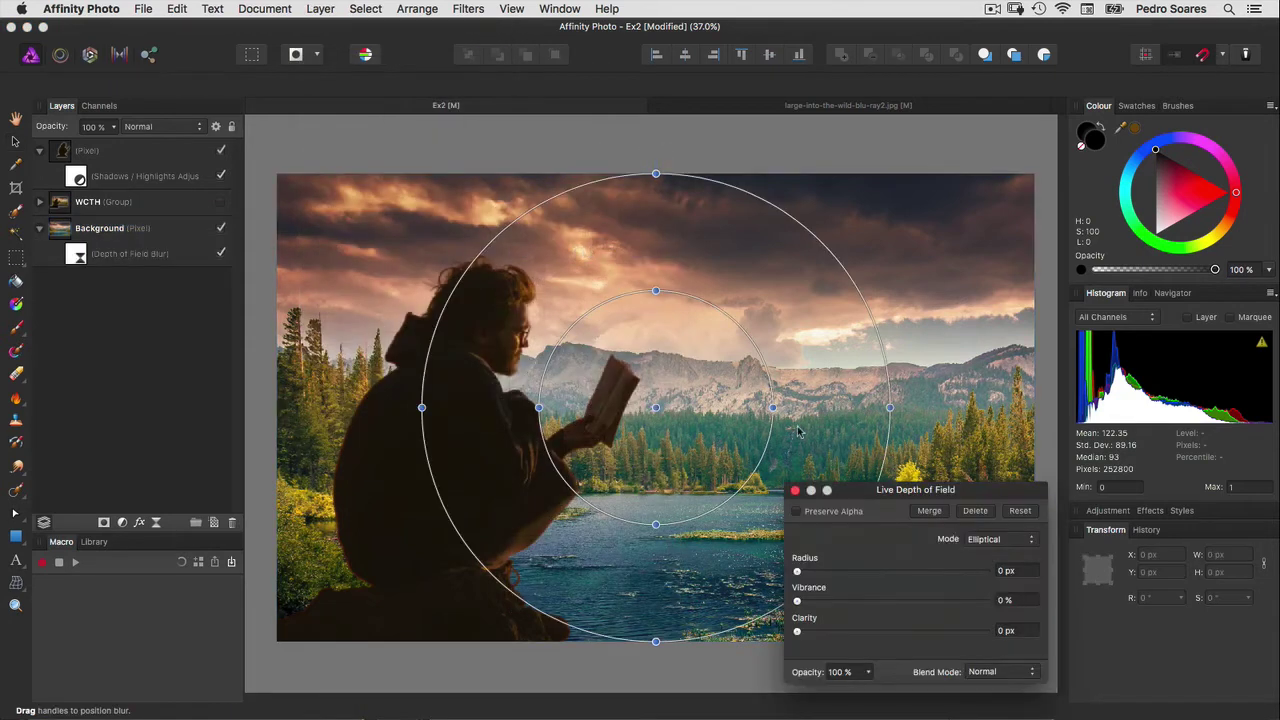
click(980, 541)
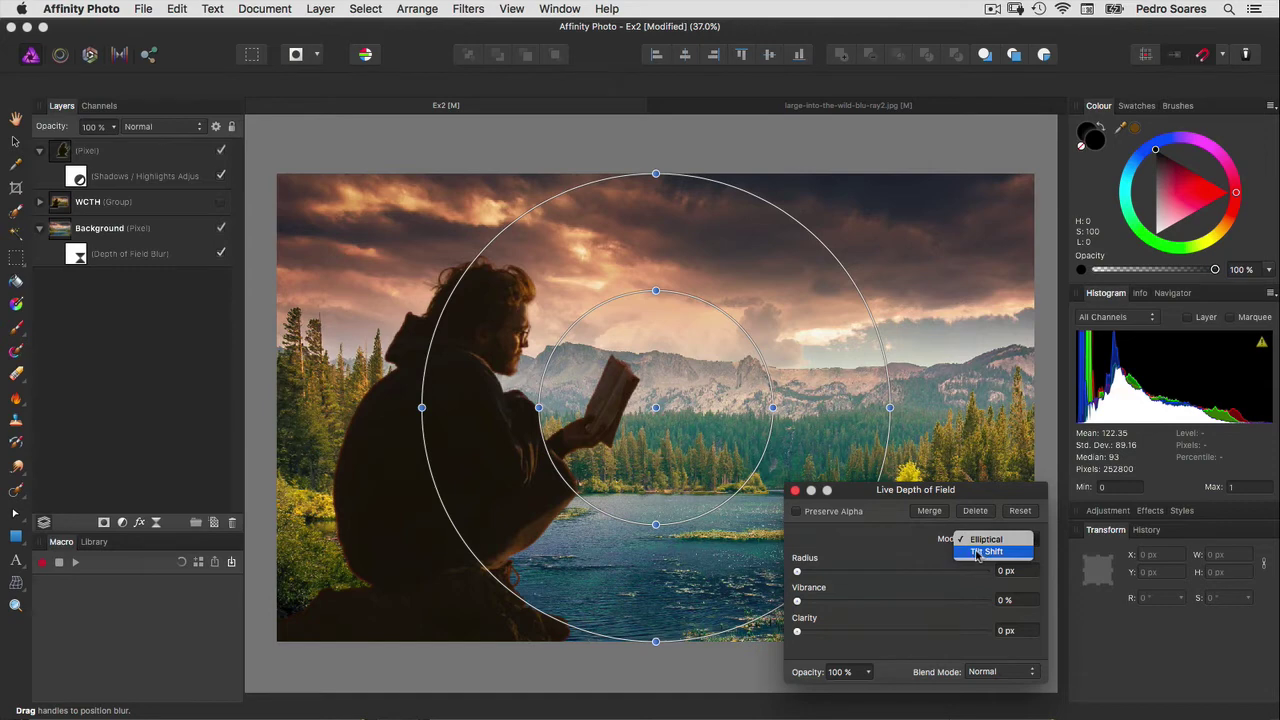
click(978, 552)
mouse_move(861, 492)
mouse_down()
mouse_move(833, 496)
mouse_move(315, 131)
mouse_up()
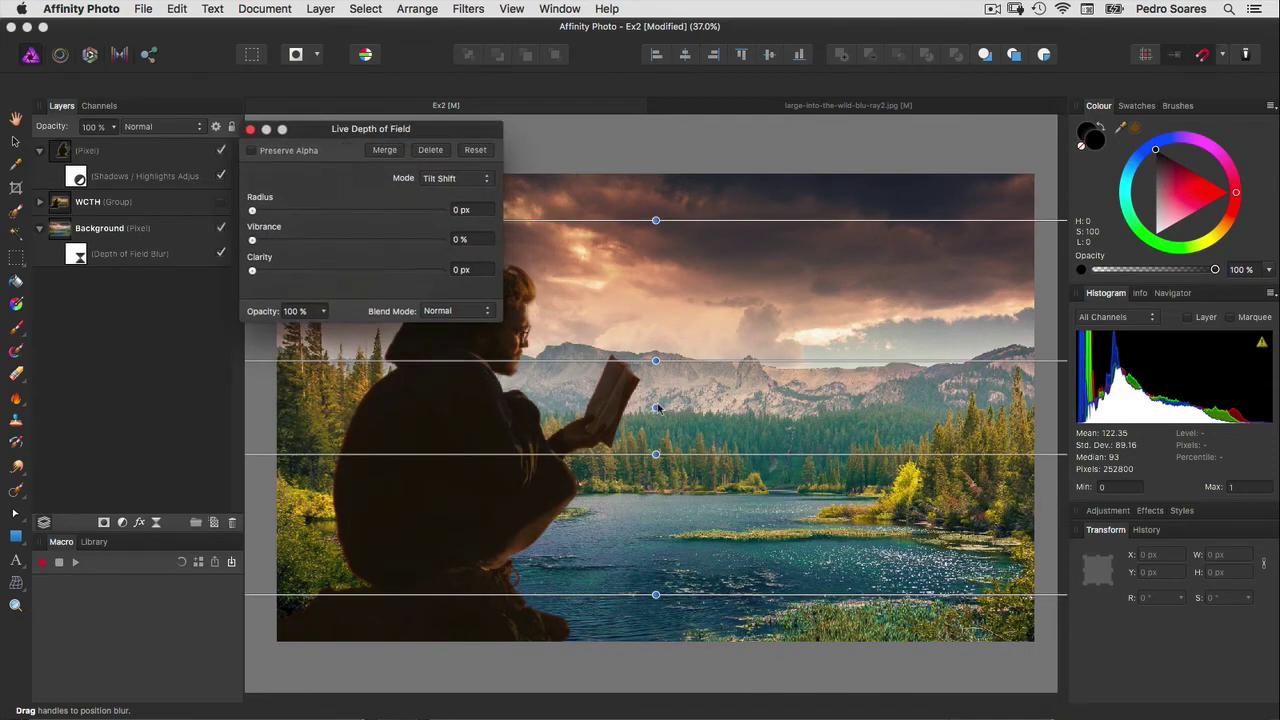
drag(657, 408, 662, 634)
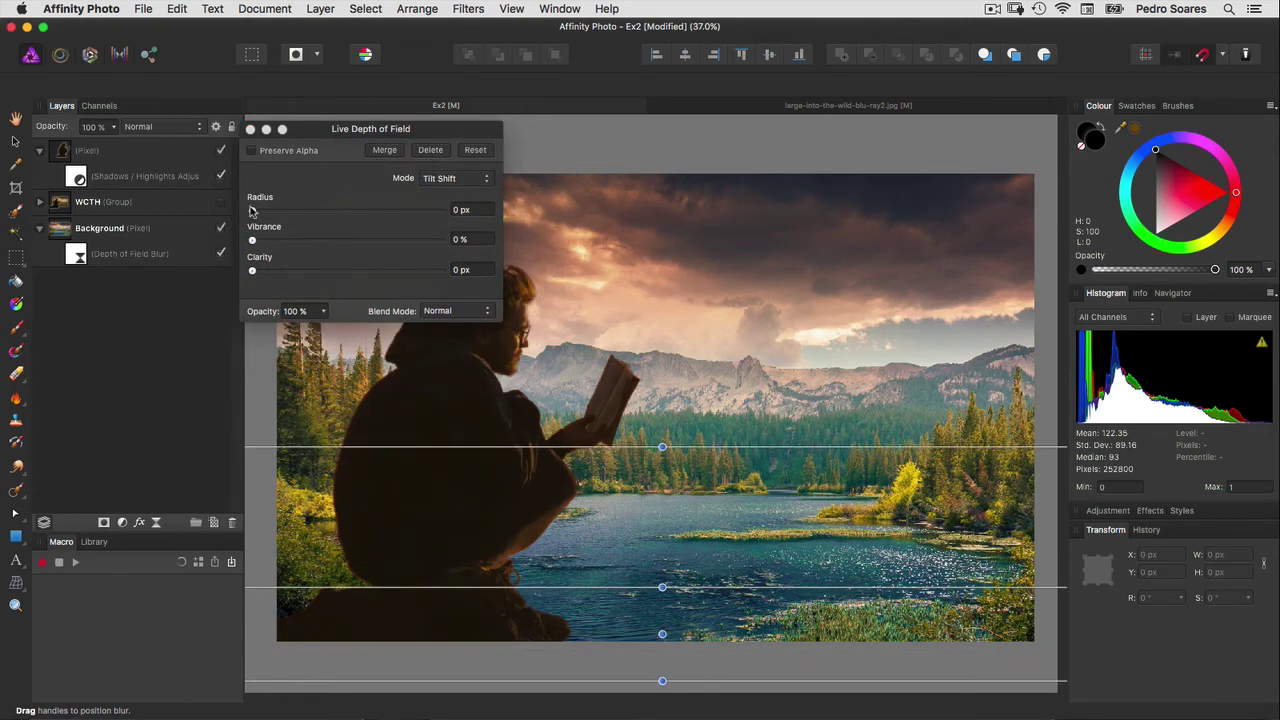
mouse_move(253, 213)
mouse_down()
mouse_move(333, 213)
mouse_move(324, 227)
mouse_up()
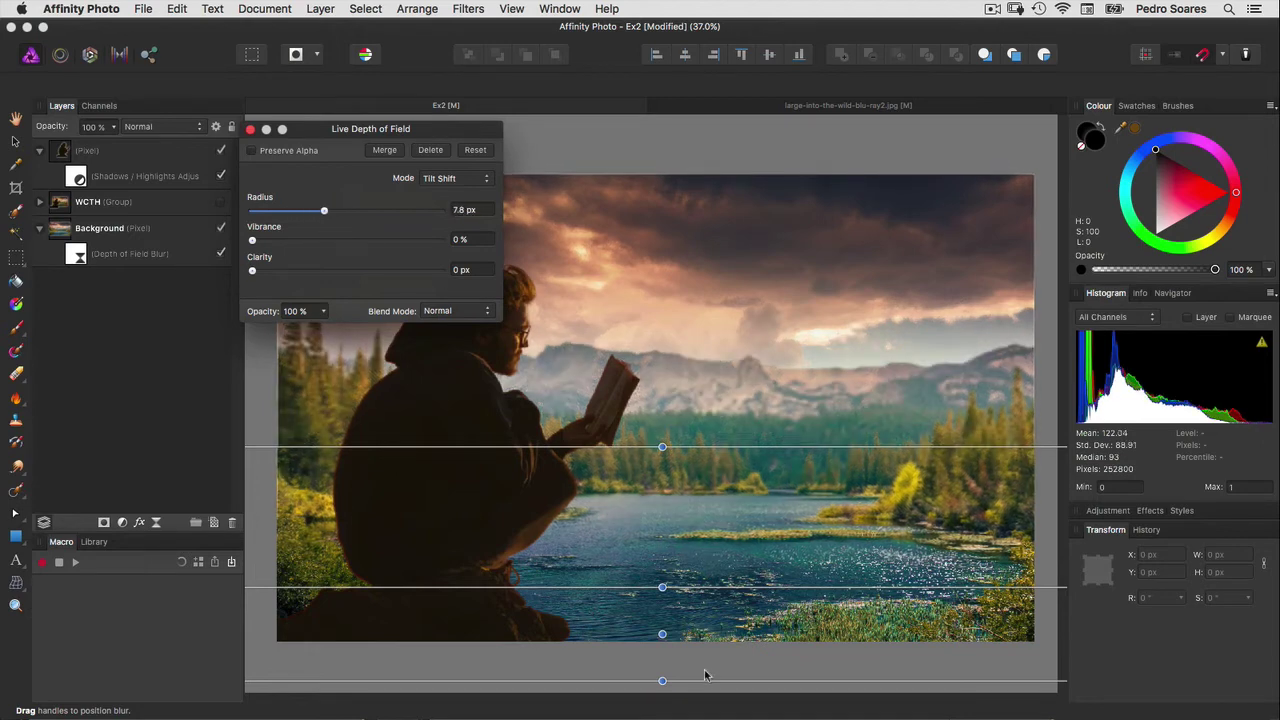
drag(663, 635, 666, 640)
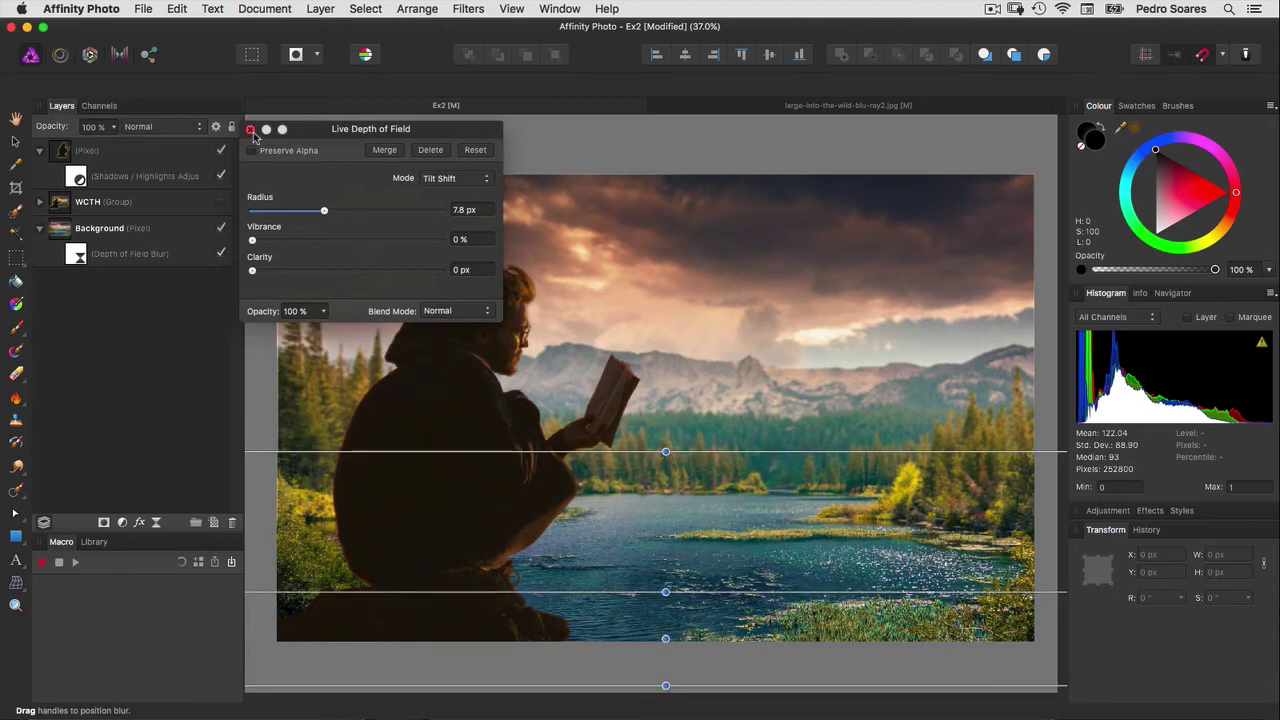
click(250, 129)
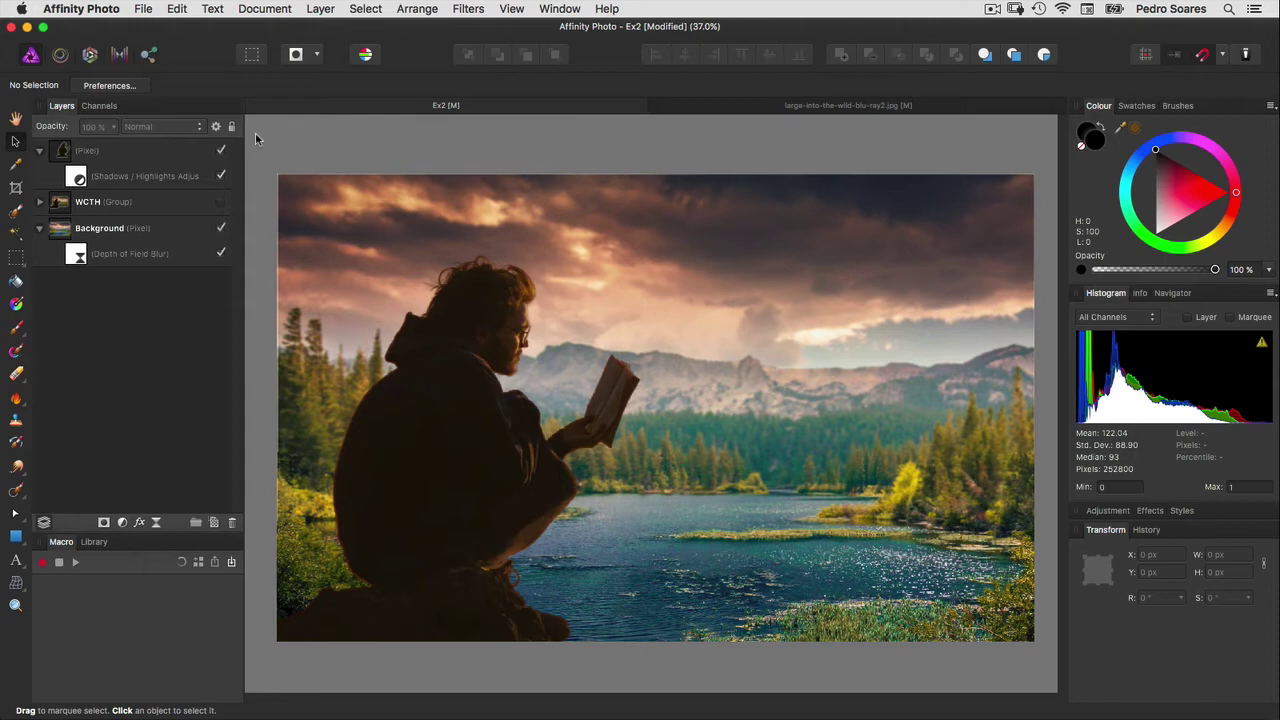
Draw a full-image rectangle with a linear gradient from transparent at top to black at bottom.
click(16, 536)
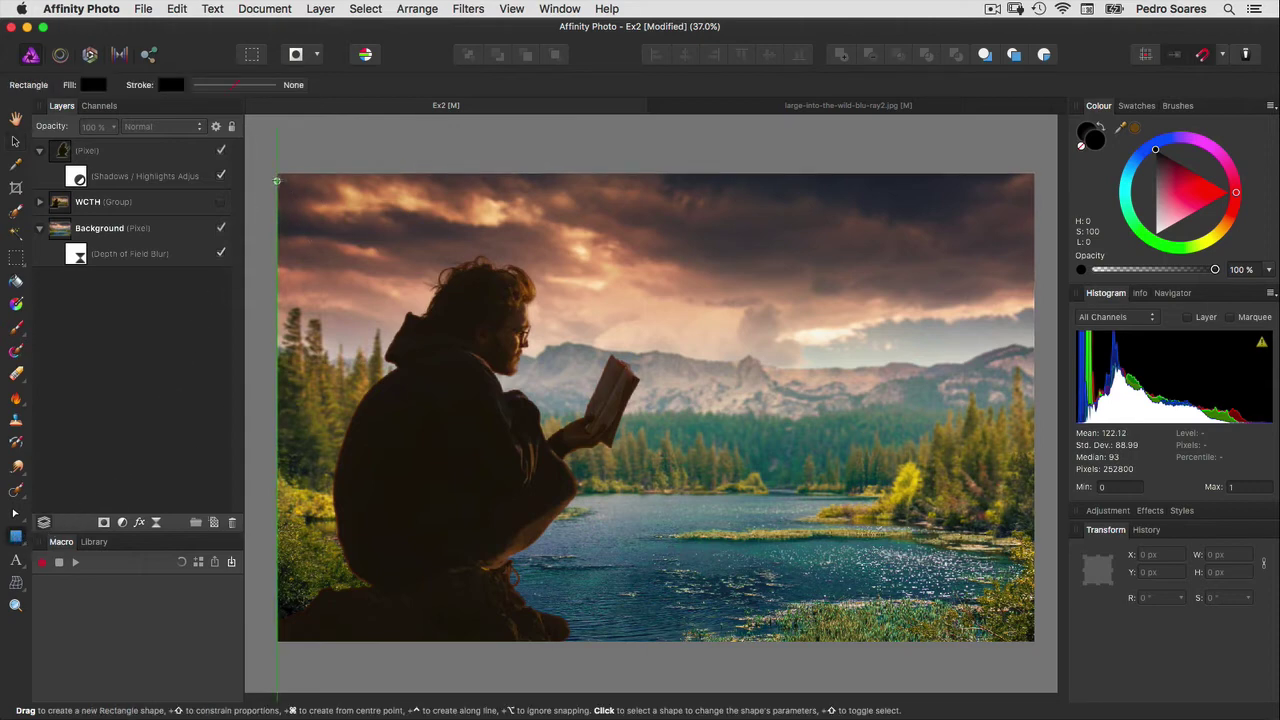
drag(277, 181, 1035, 641)
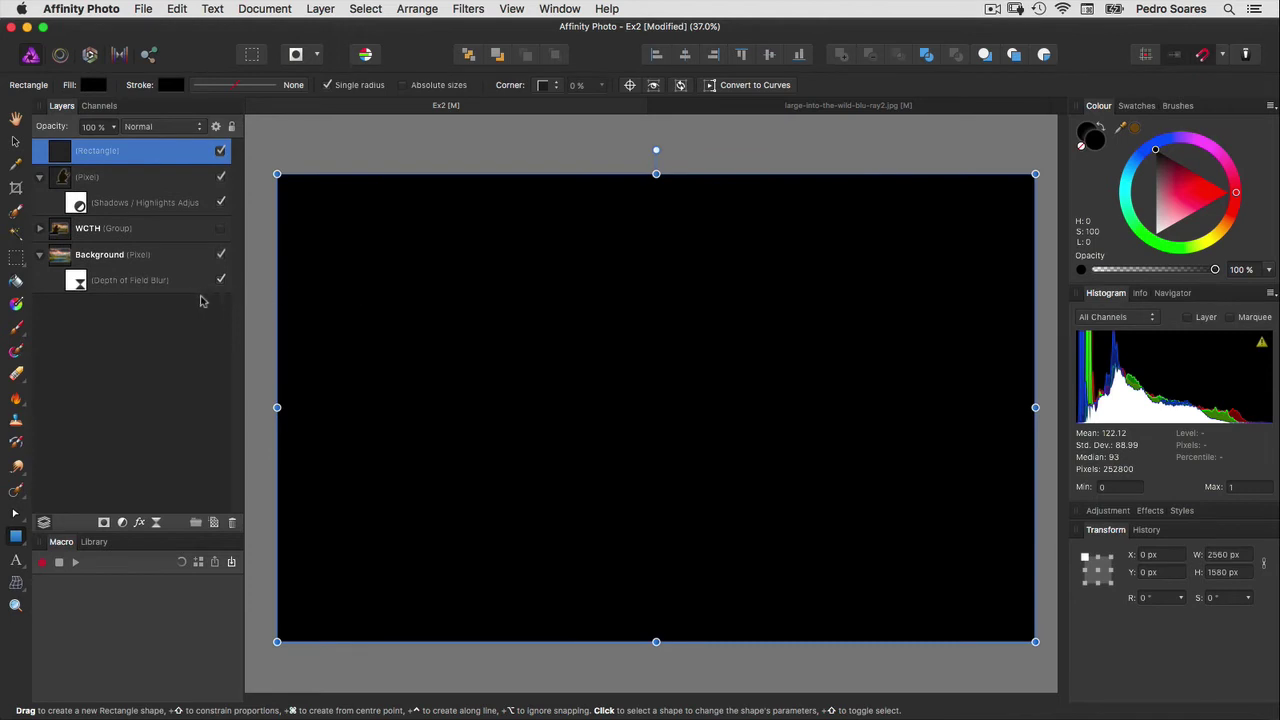
click(16, 305)
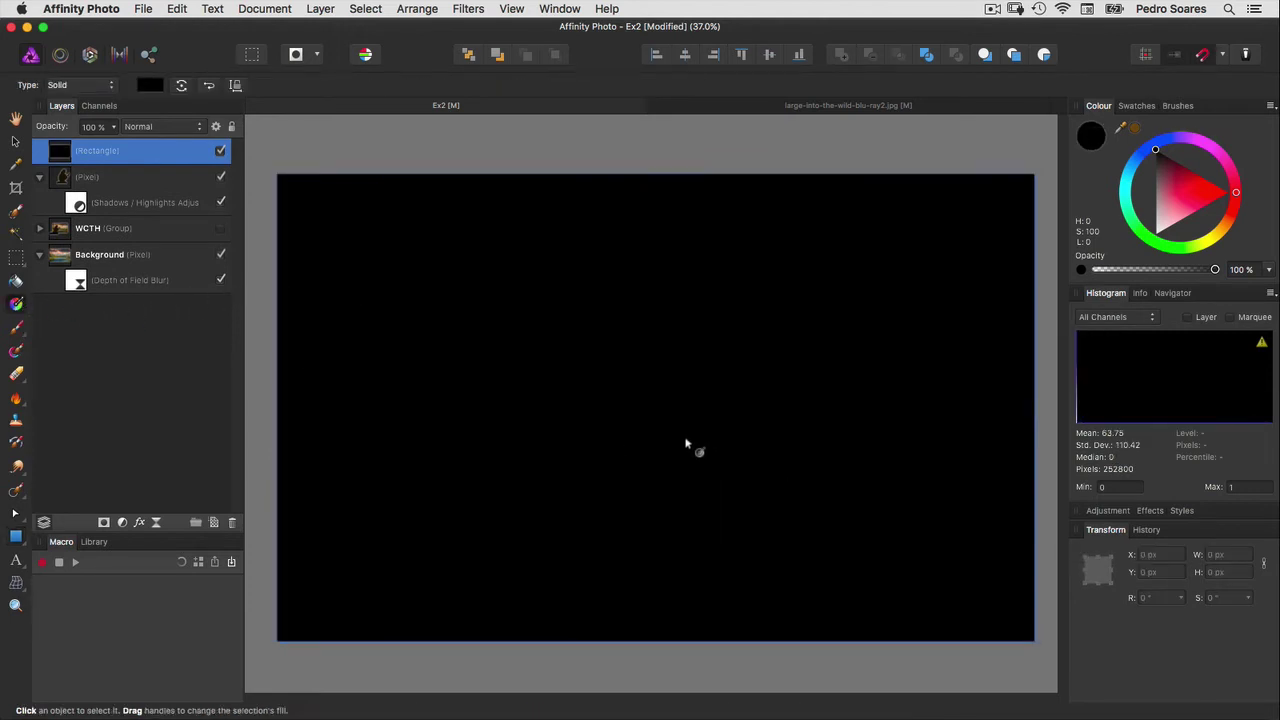
drag(678, 430, 735, 657)
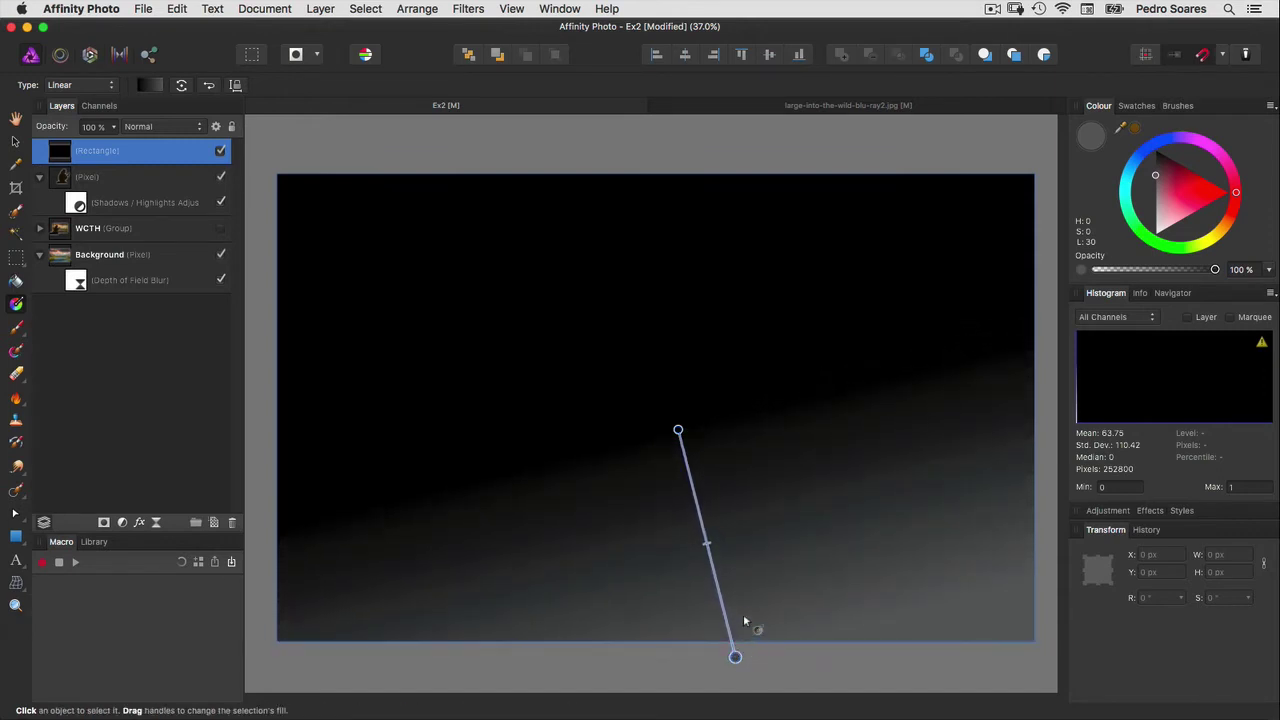
click(209, 87)
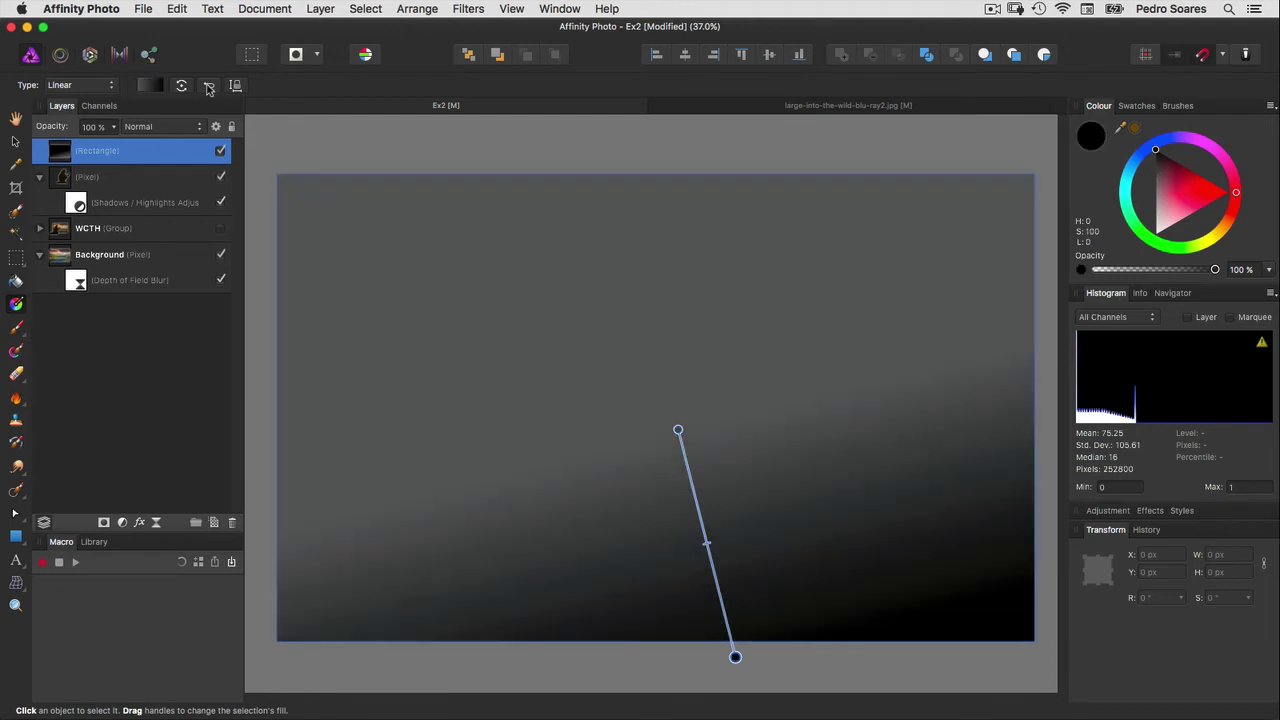
click(146, 86)
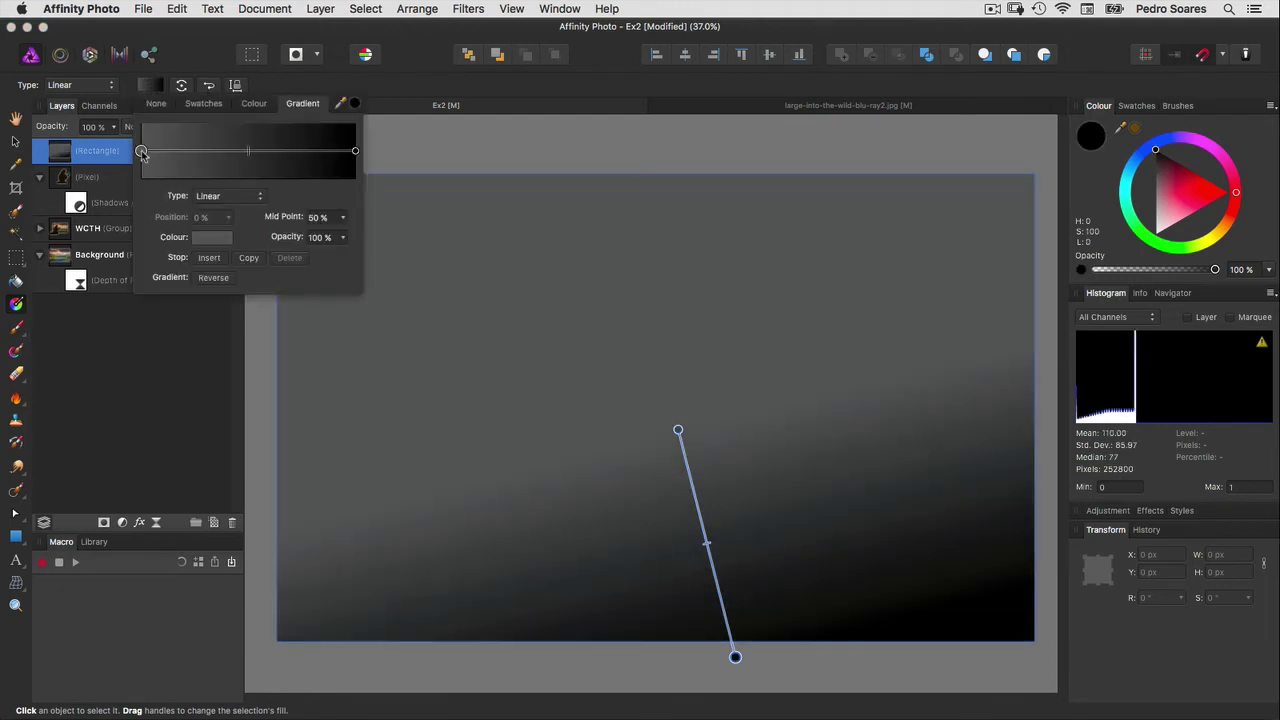
click(341, 237)
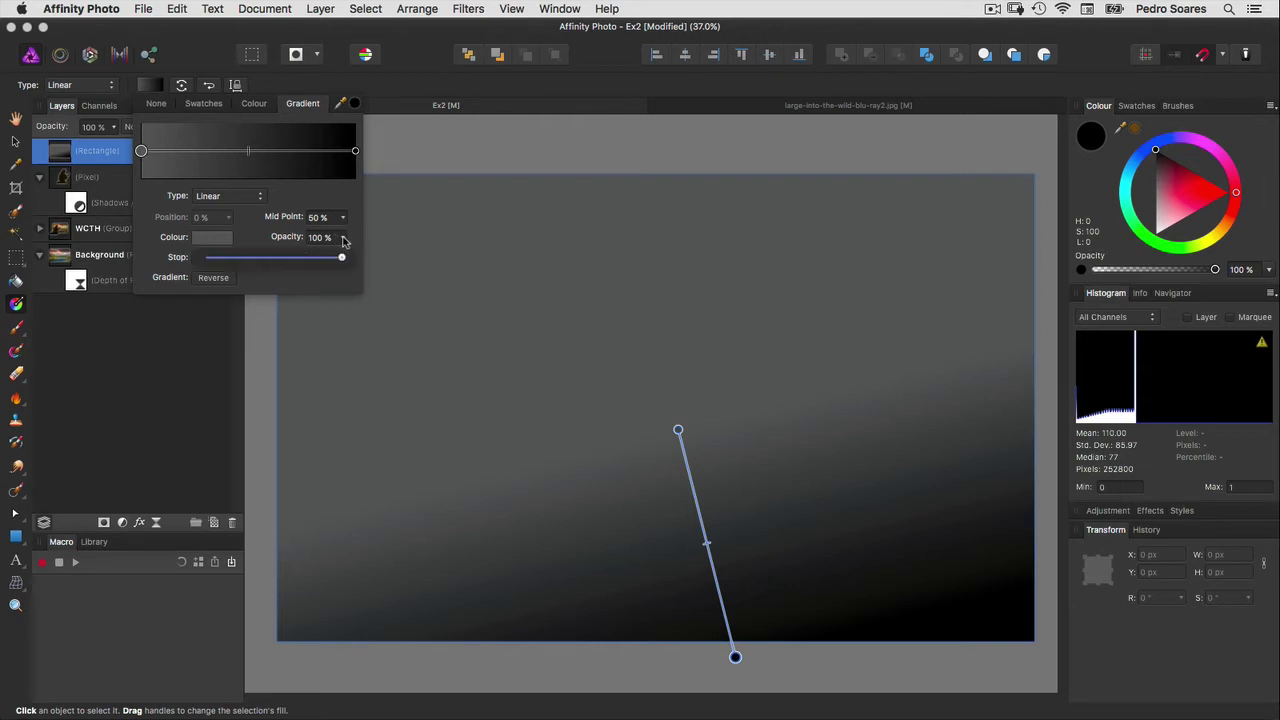
drag(334, 257, 185, 263)
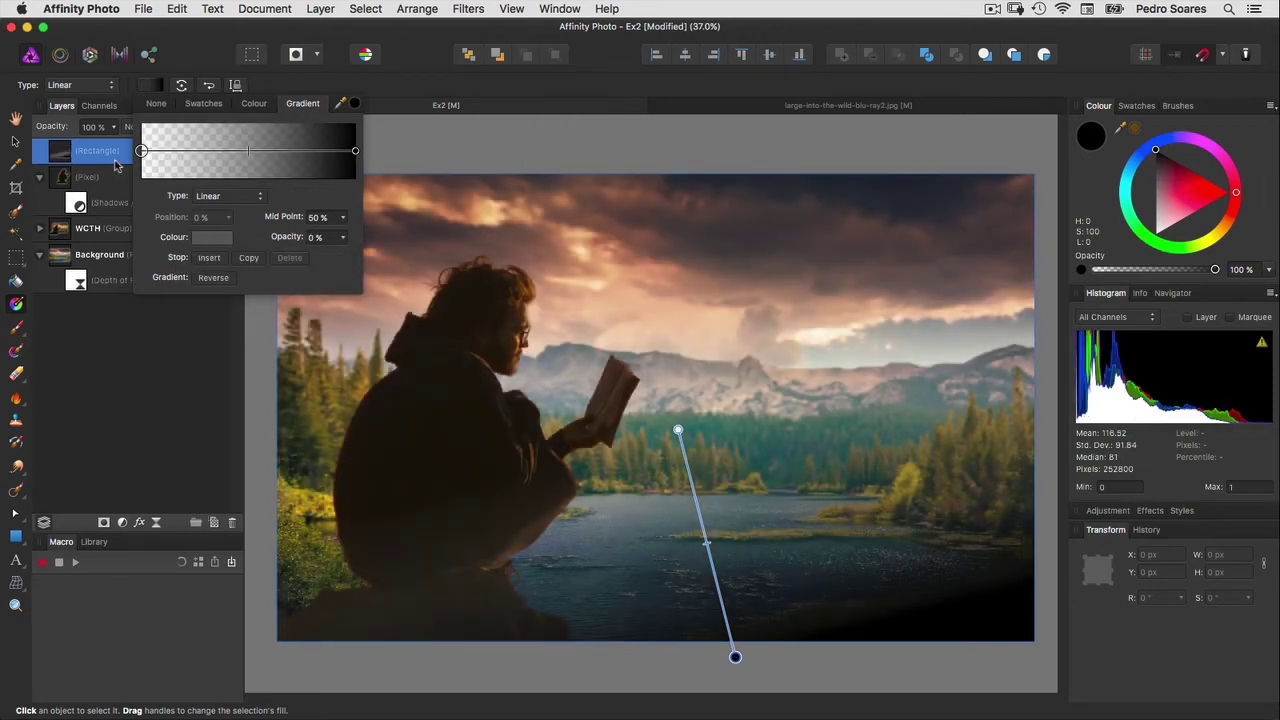
Set the rectangle to Soft Light at 70% opacity and move it beneath the WCTH group.
click(148, 127)
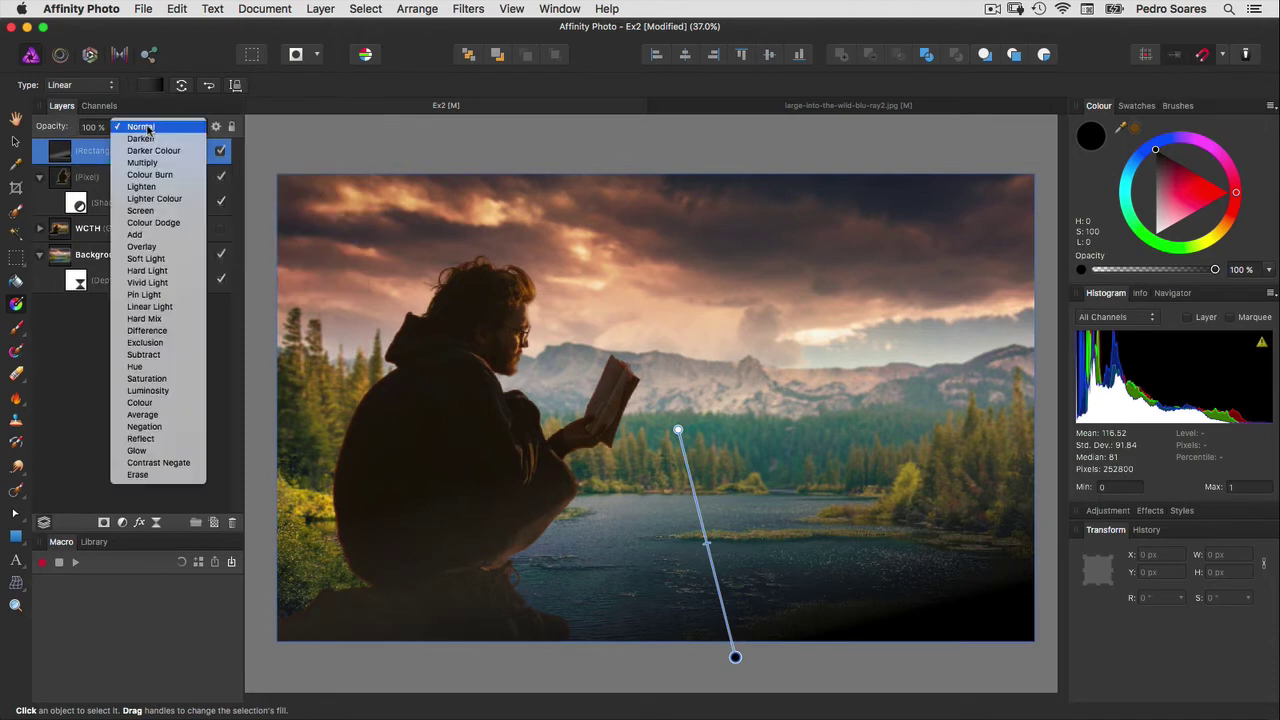
click(154, 259)
click(90, 126)
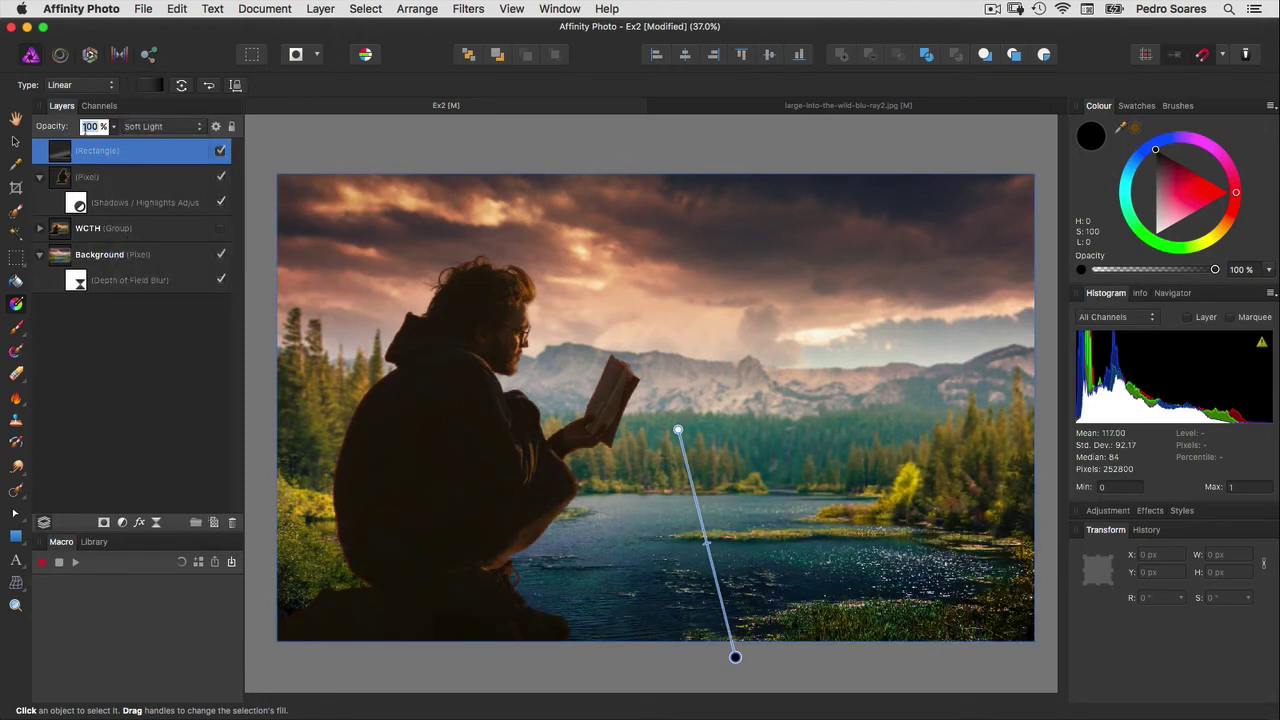
text(70)
key(Return)
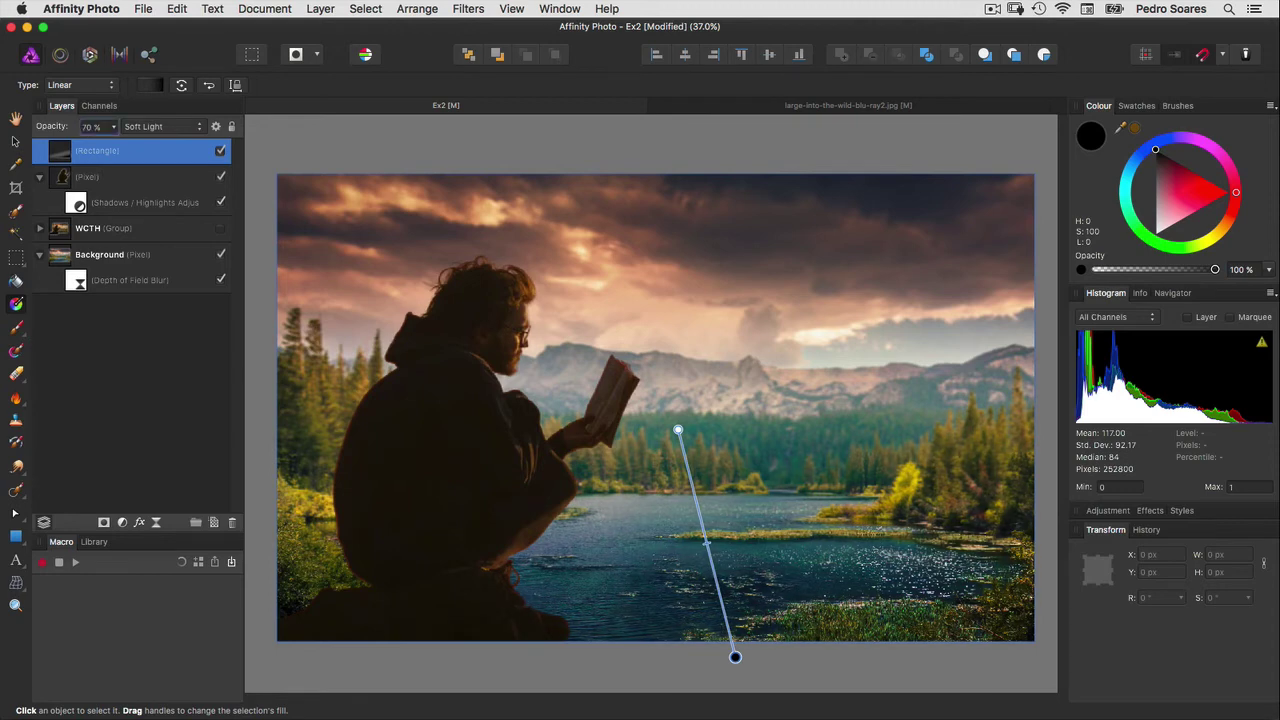
drag(60, 150, 60, 241)
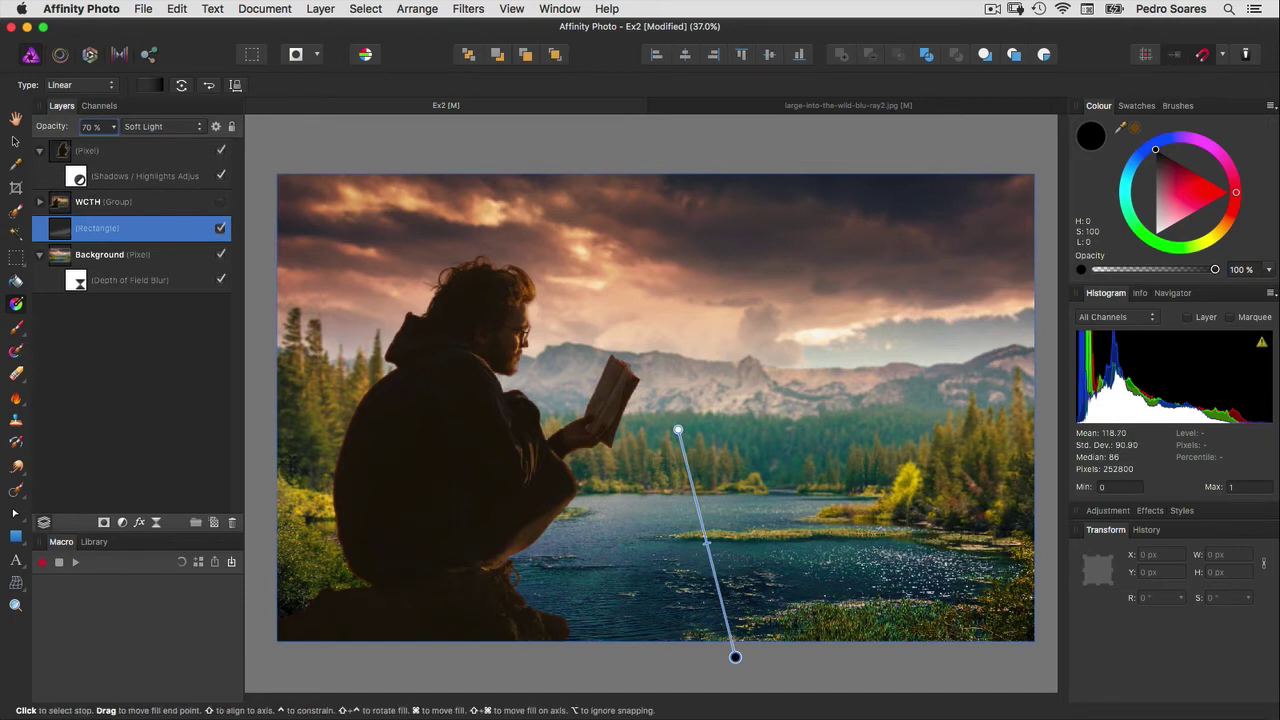
Adjust the gradient to run from mid-lake to the image's bottom edge.
drag(678, 430, 699, 427)
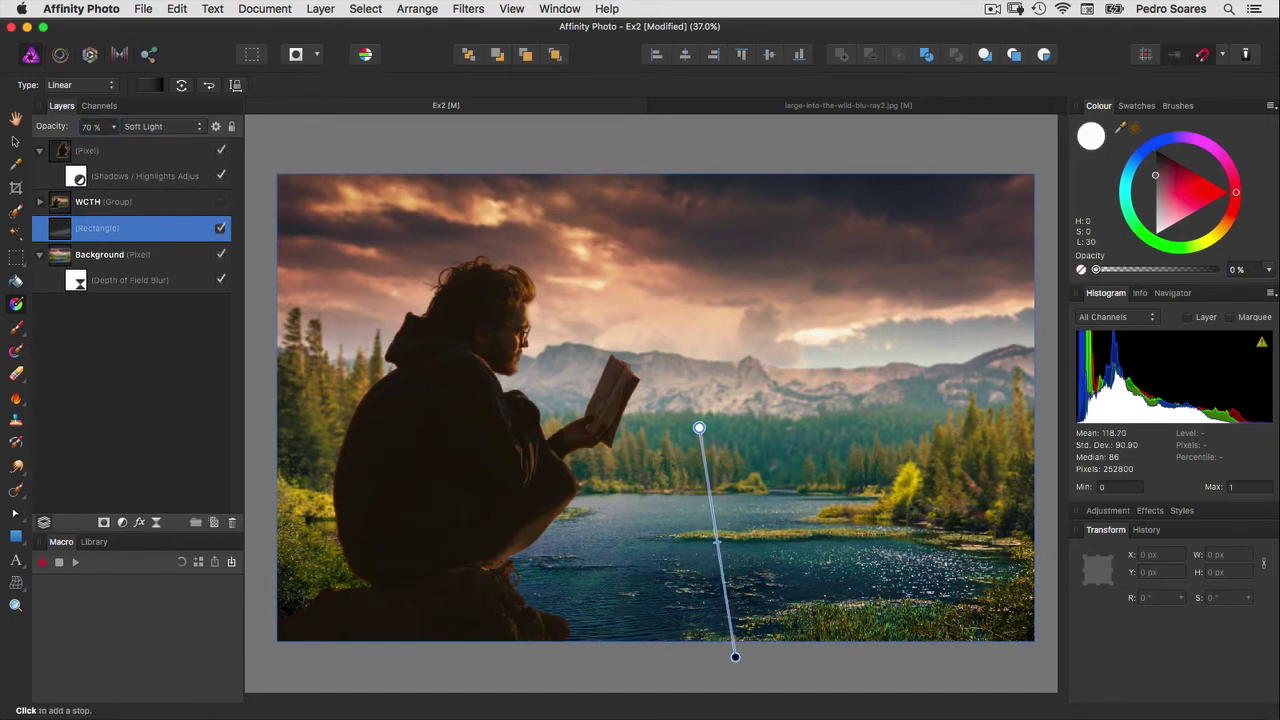
drag(735, 657, 729, 641)
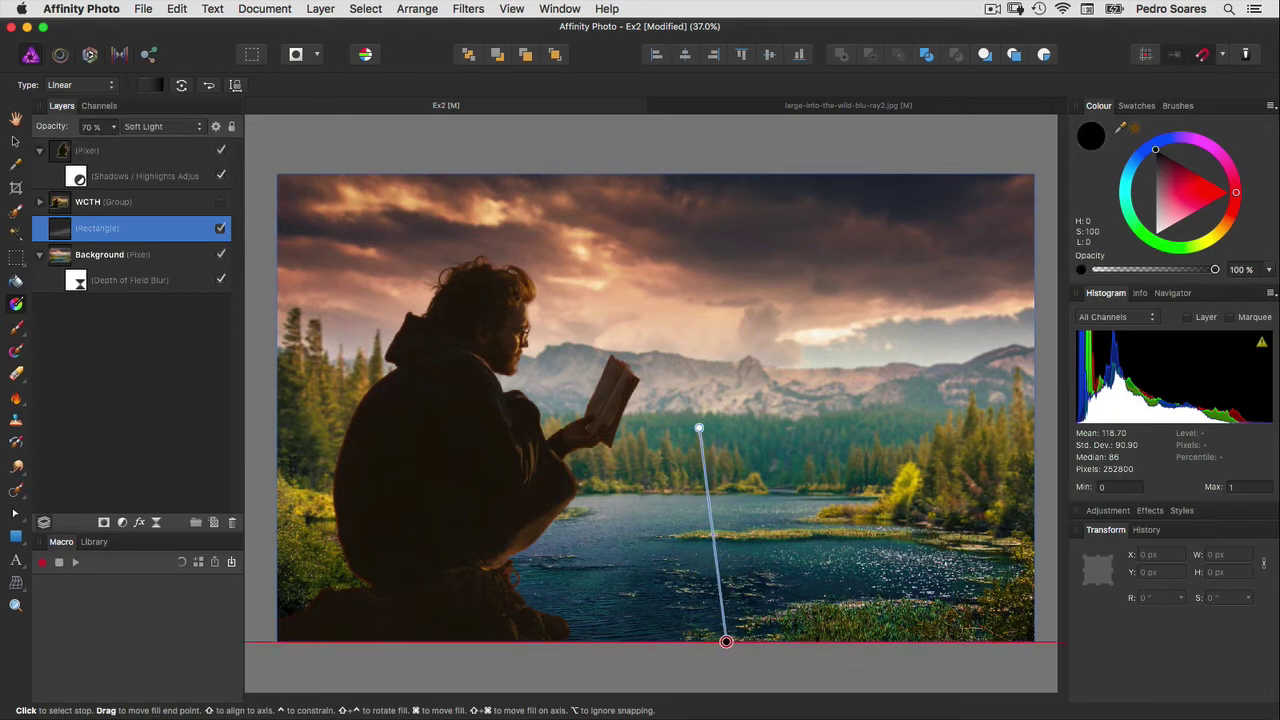
click(726, 640)
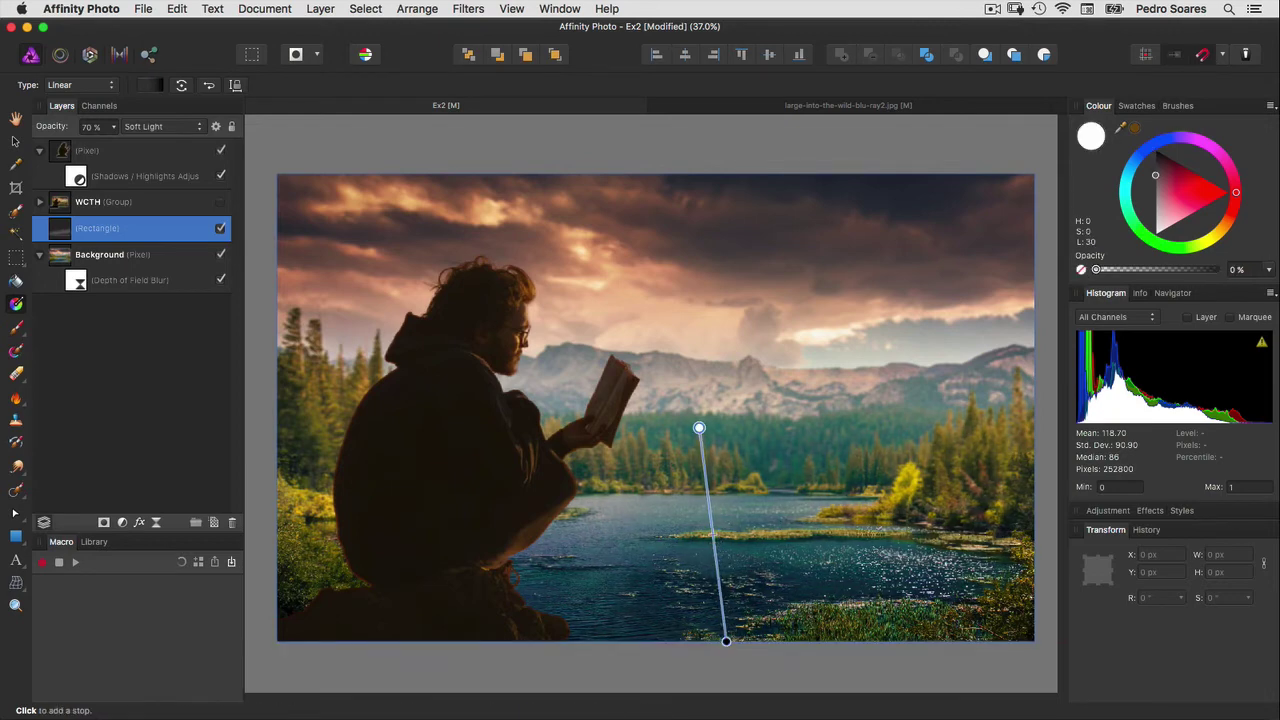
drag(699, 428, 691, 427)
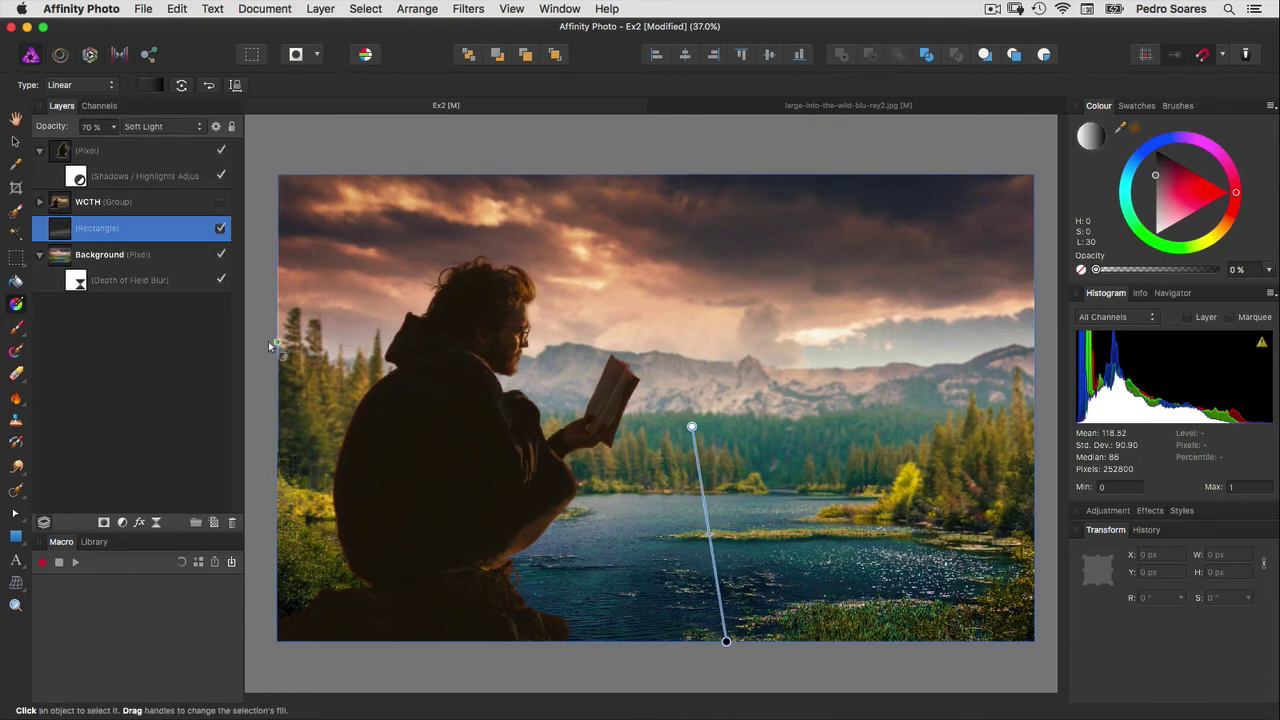
click(80, 283)
Enable Preserve Alpha on the Depth of Field Blur filter so the image edges stay sharp.
double_click(80, 283)
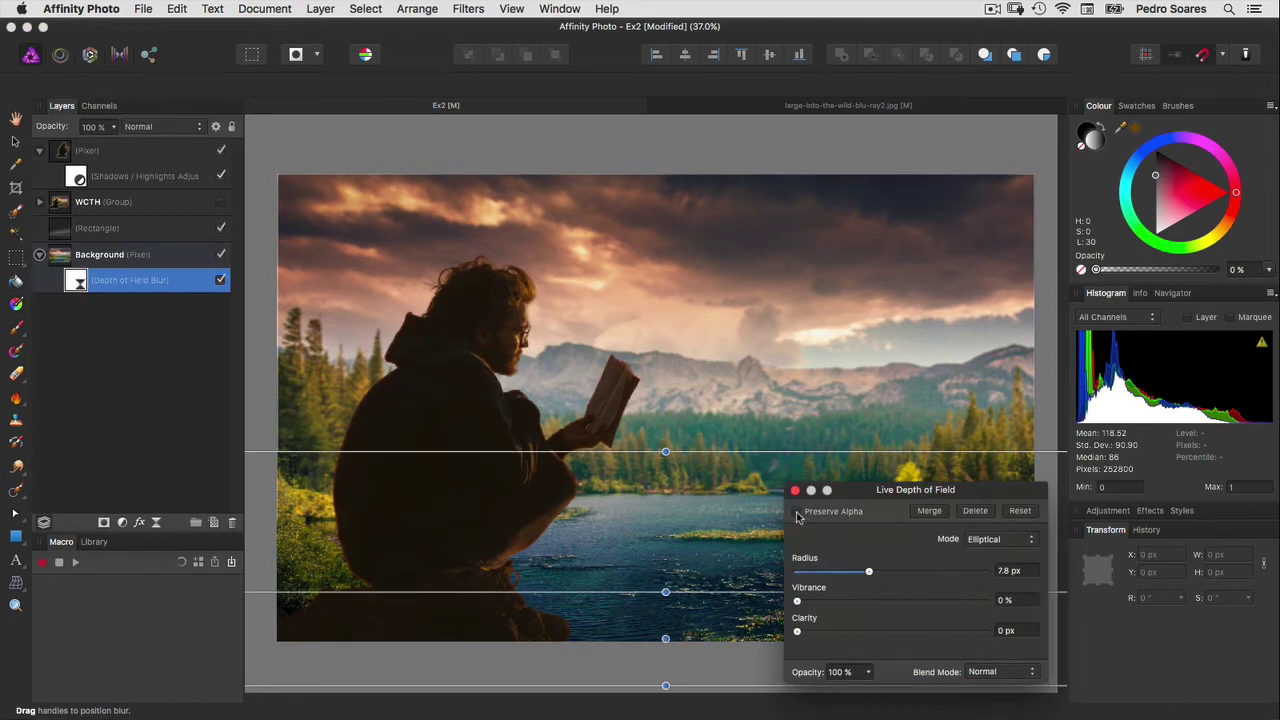
click(797, 511)
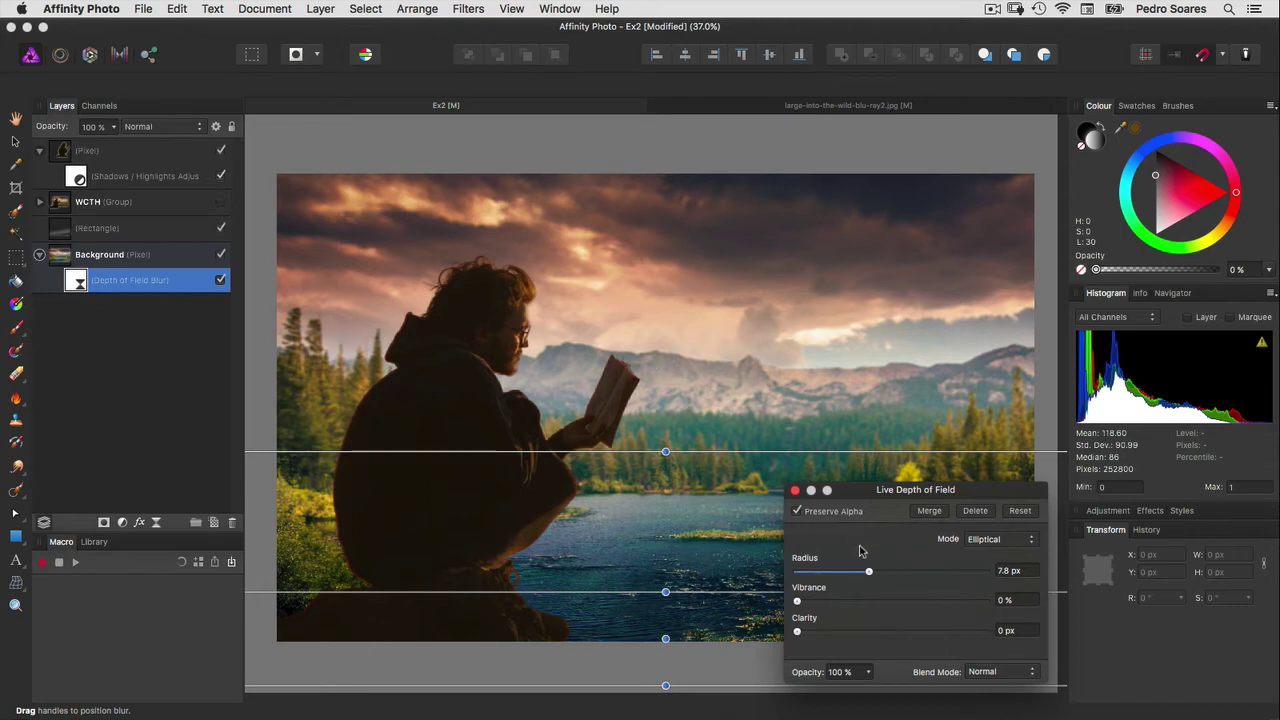
click(795, 490)
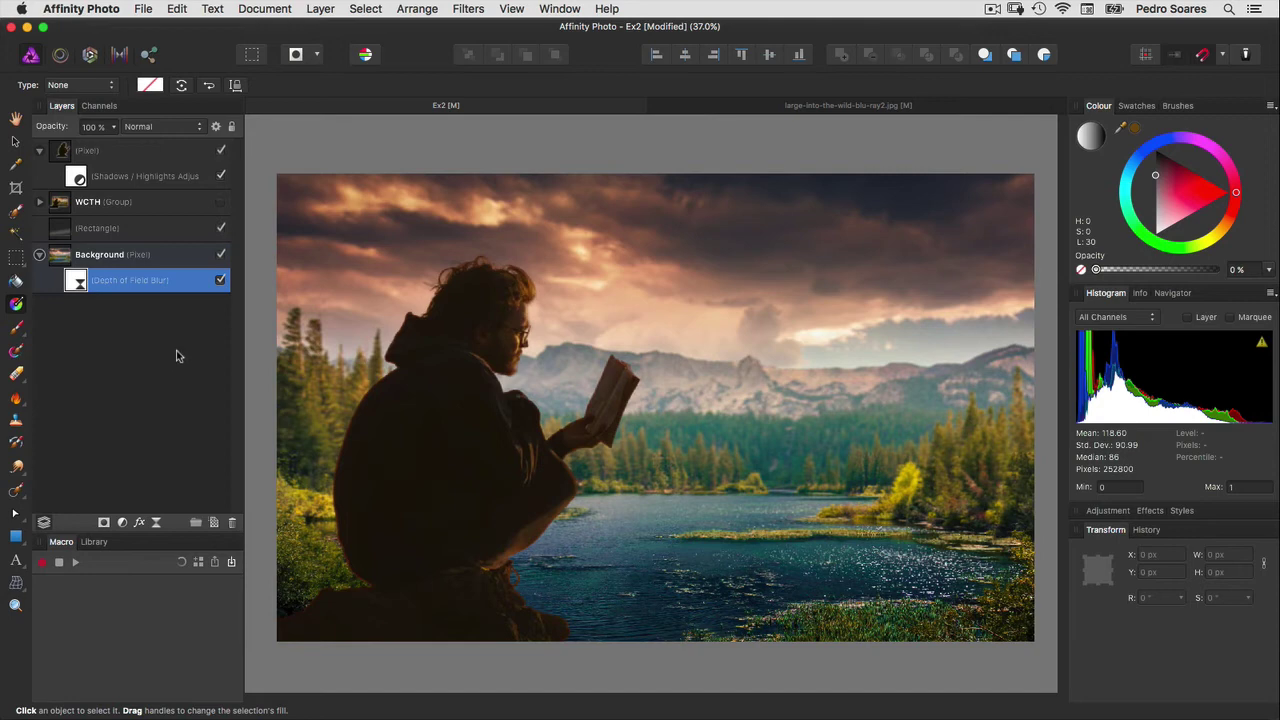
Add a Curves adjustment raising the Red and Green curves and lowering Blue for golden tones.
click(322, 10)
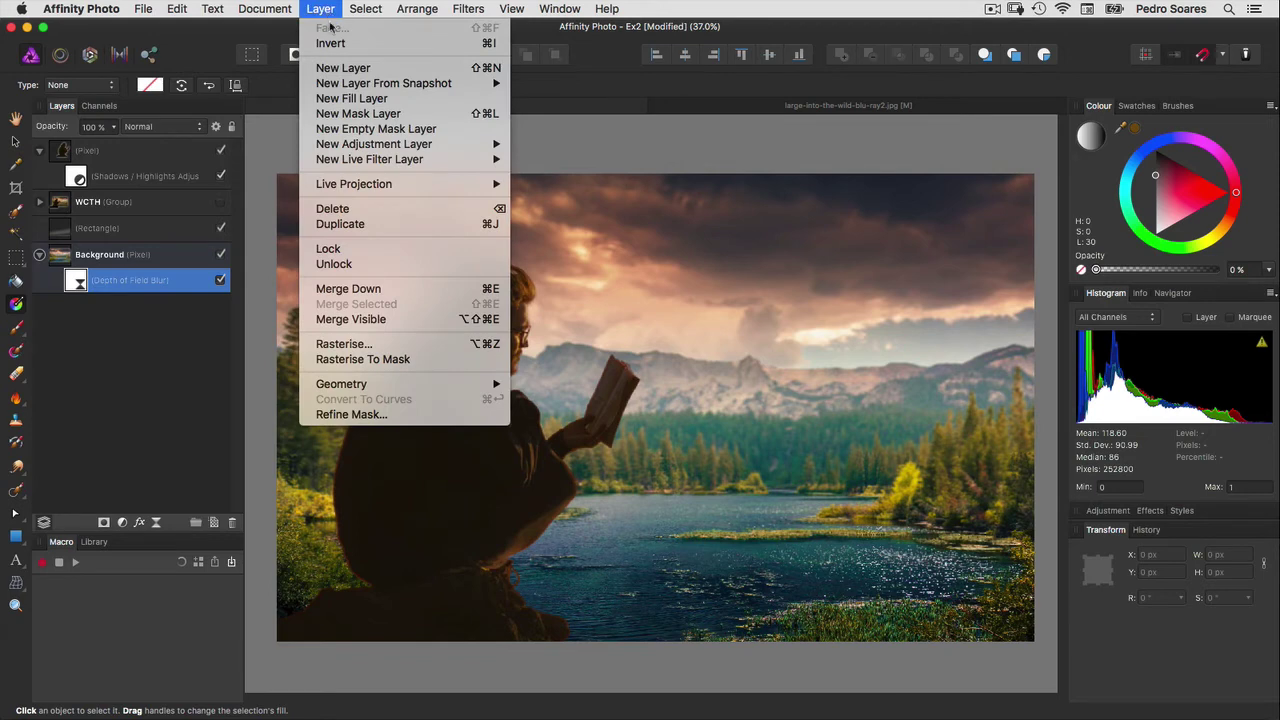
mouse_move(373, 144)
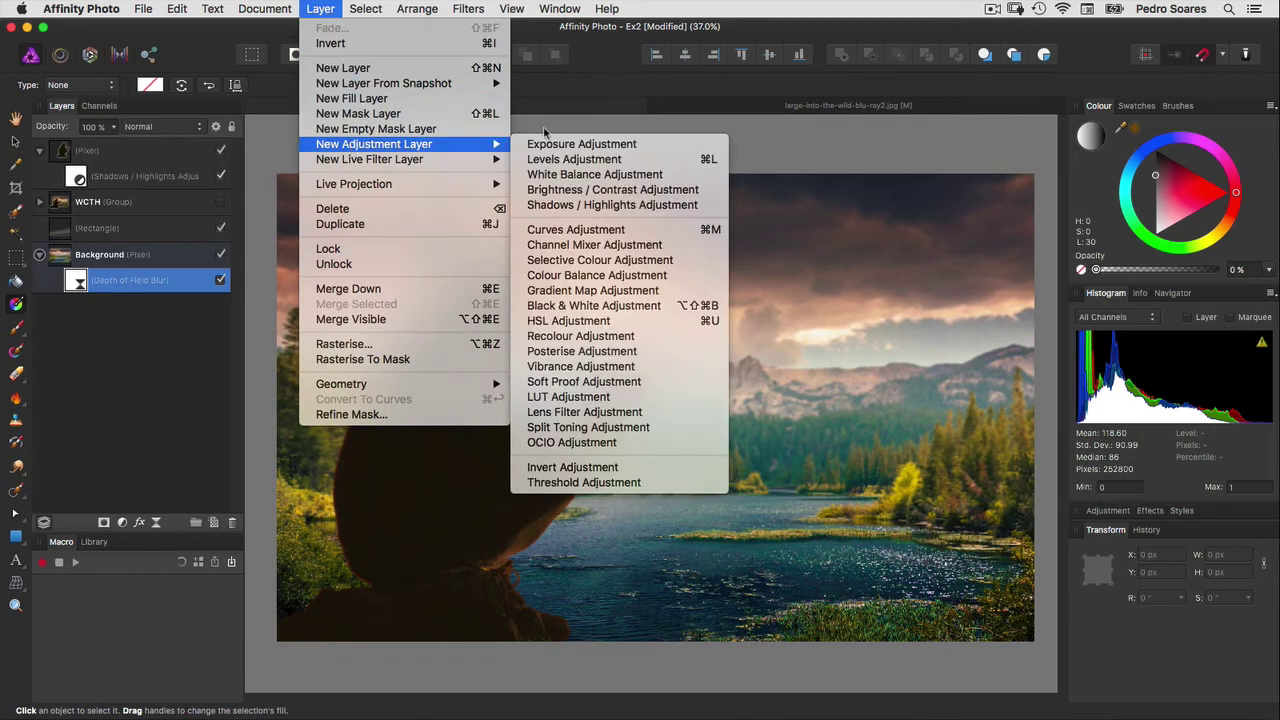
click(565, 230)
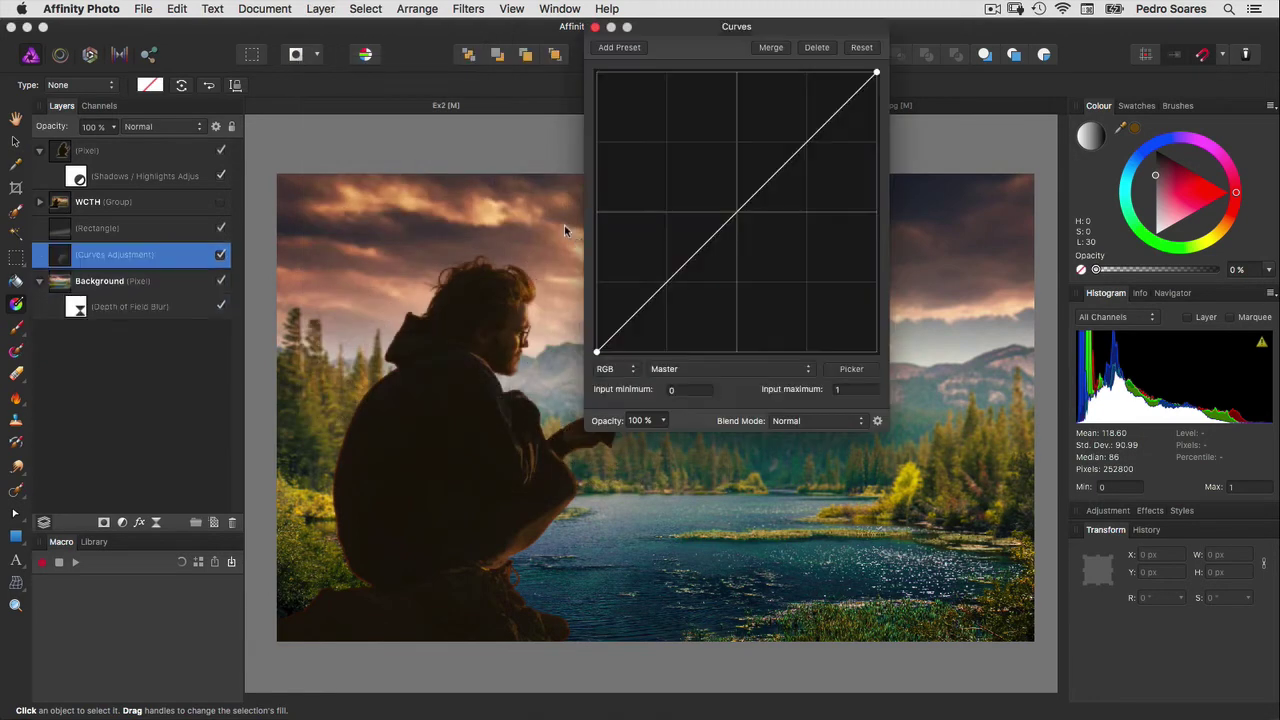
click(700, 370)
click(707, 368)
click(707, 386)
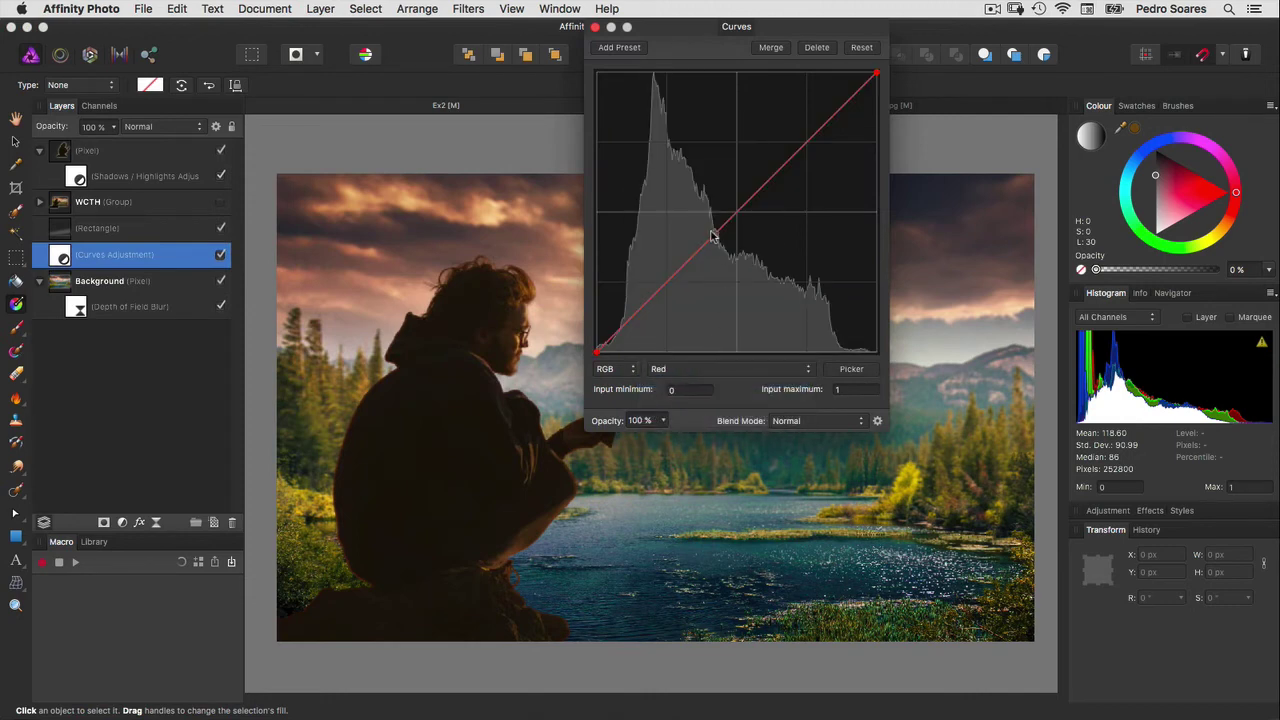
drag(713, 235, 699, 207)
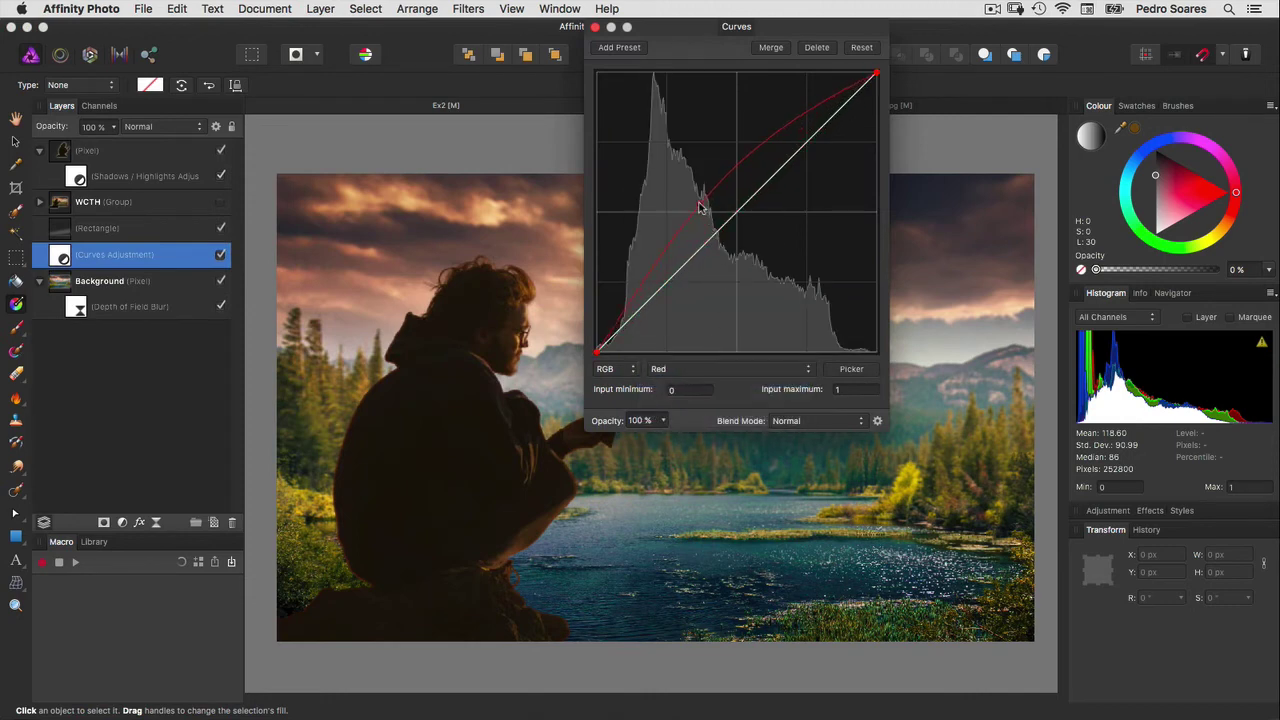
click(703, 369)
click(705, 381)
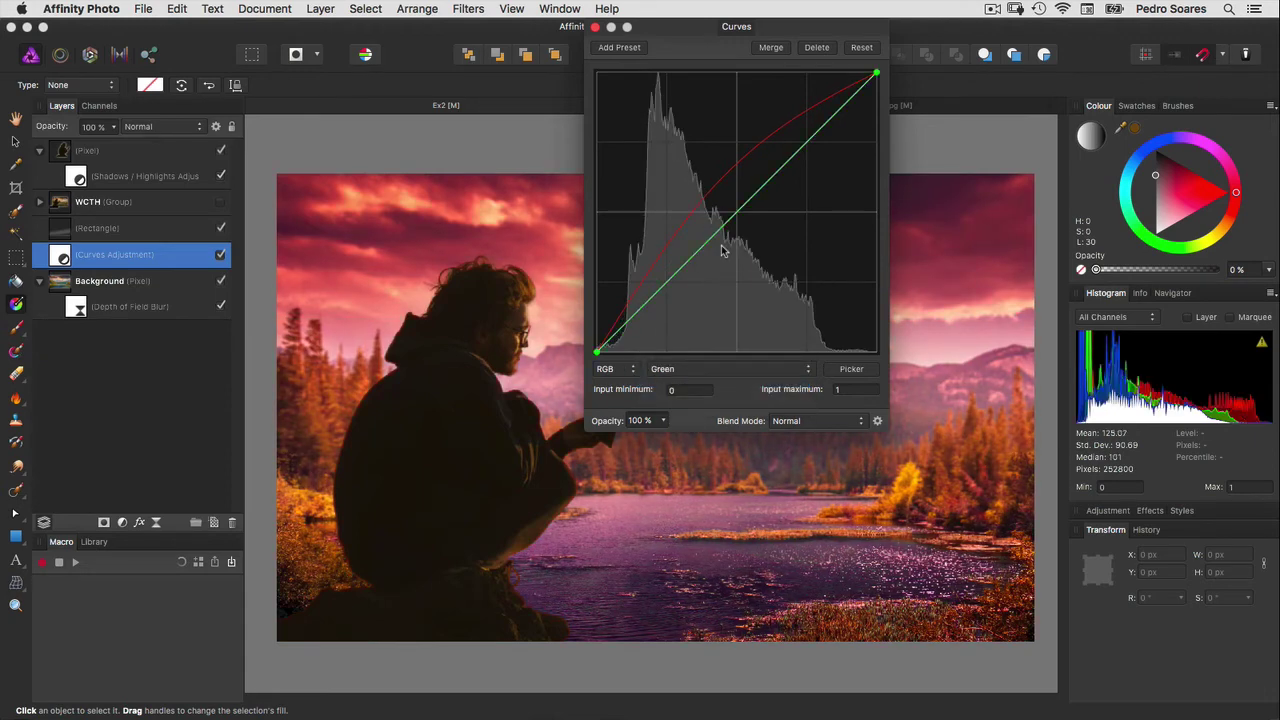
drag(718, 230, 711, 208)
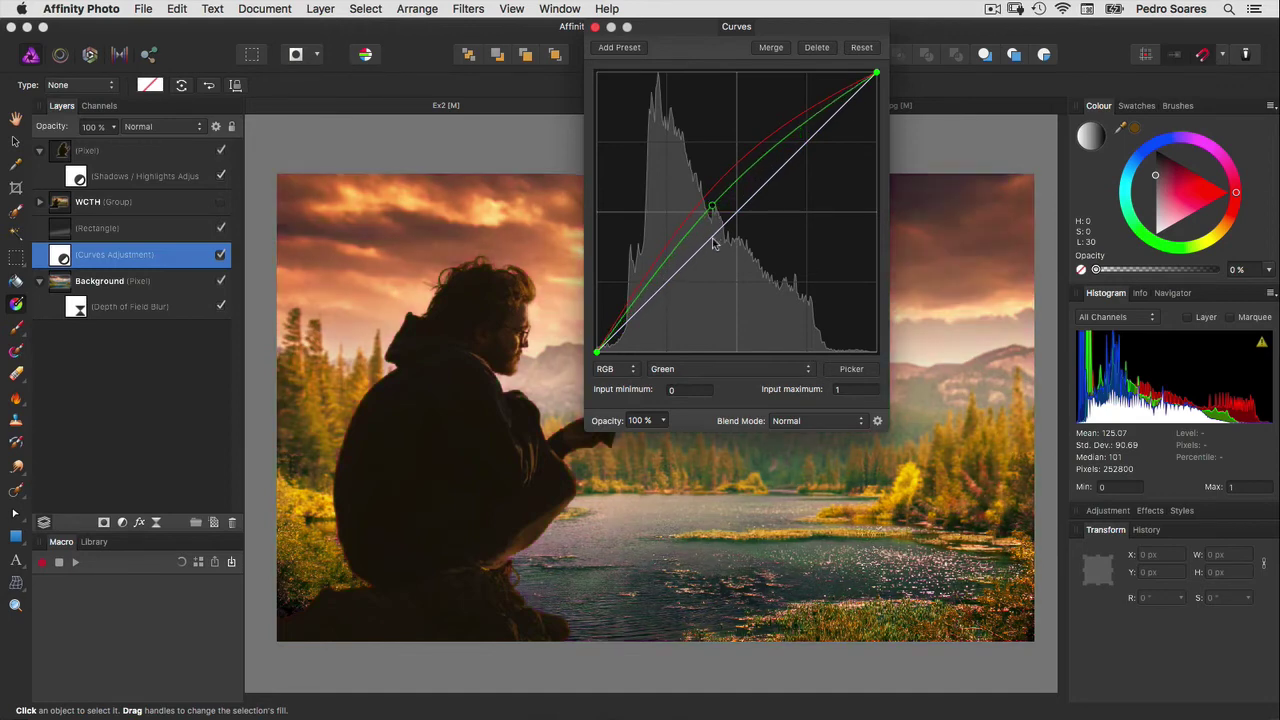
click(688, 370)
click(690, 382)
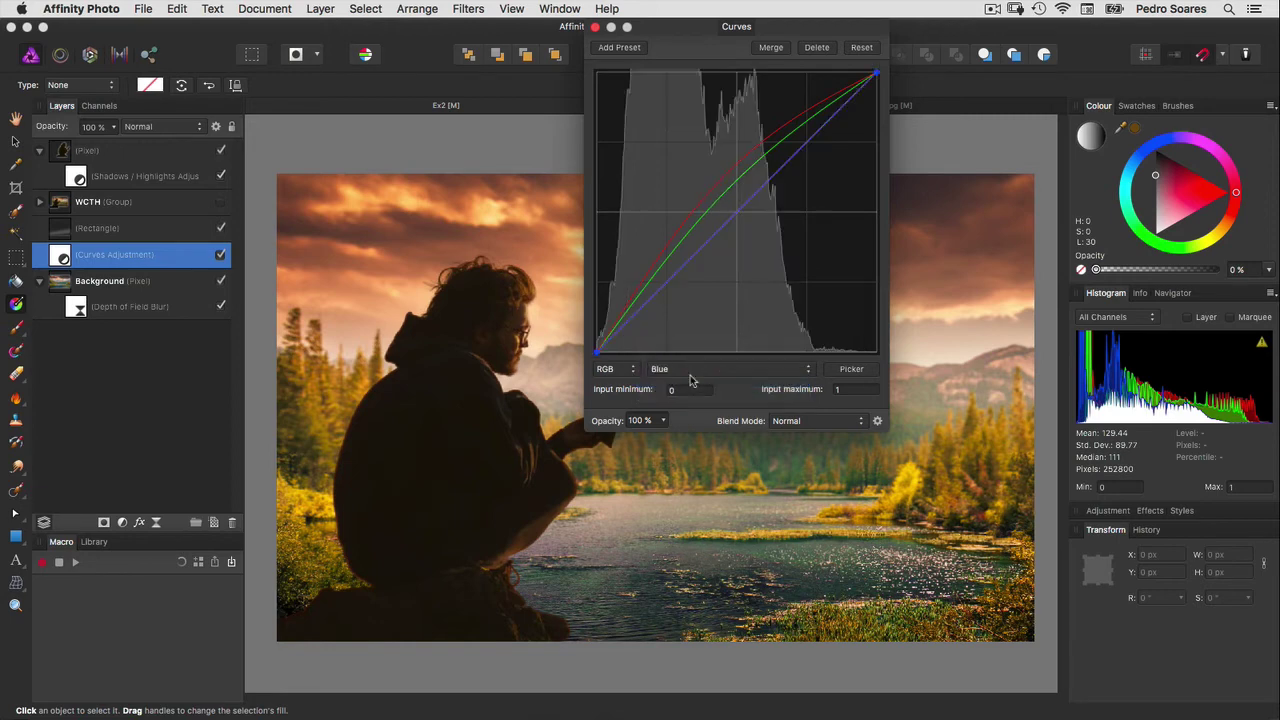
drag(723, 240, 725, 250)
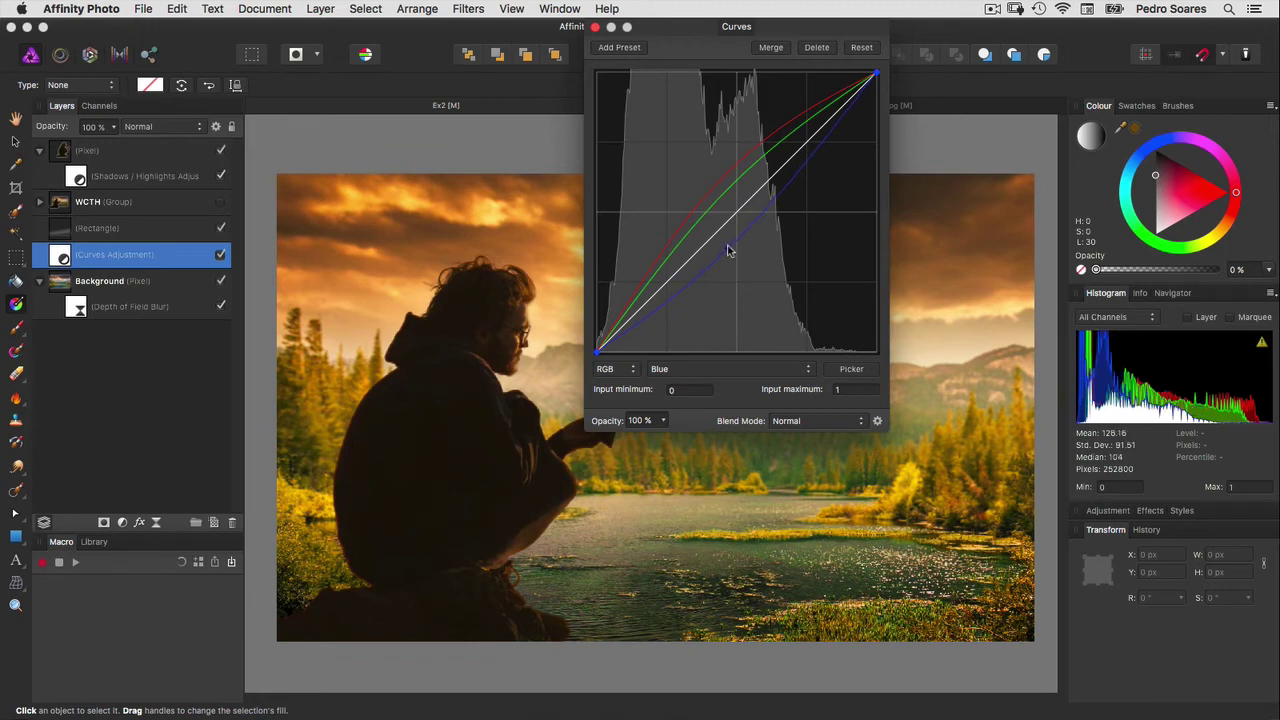
Set the Curves layer to 60% opacity and place it above the gradient rectangle.
click(596, 27)
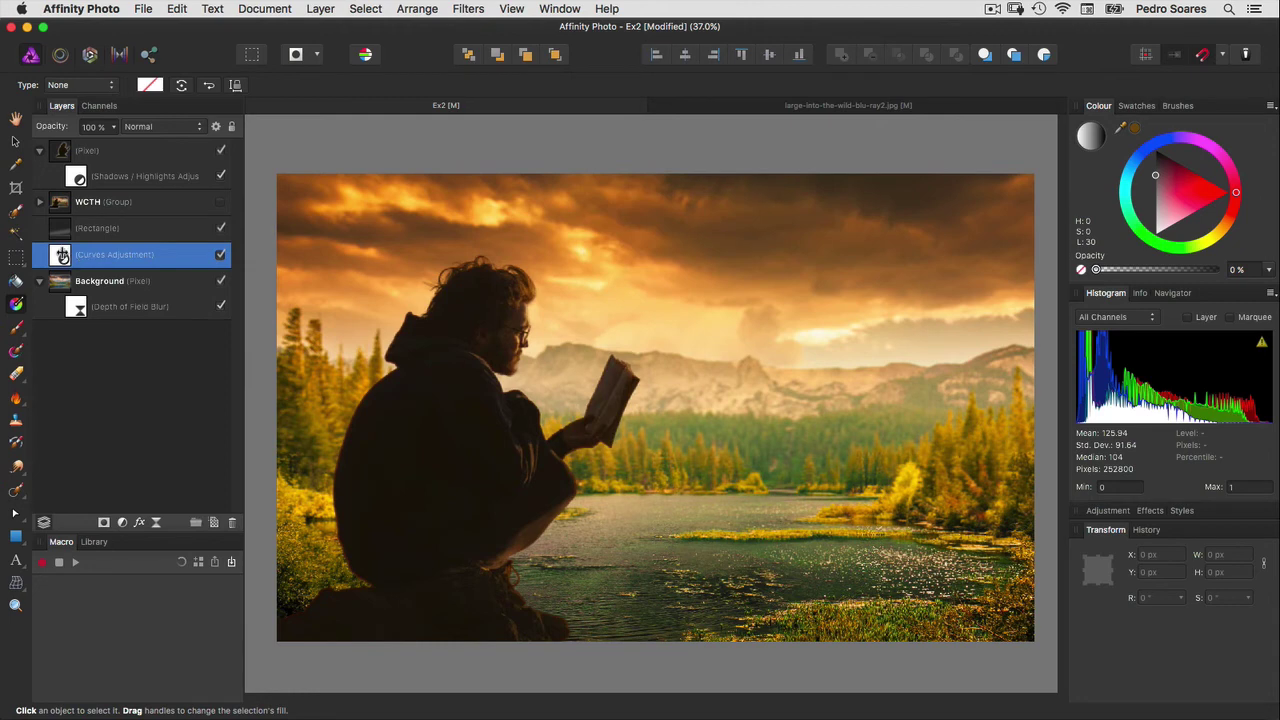
click(94, 126)
text(60)
key(Return)
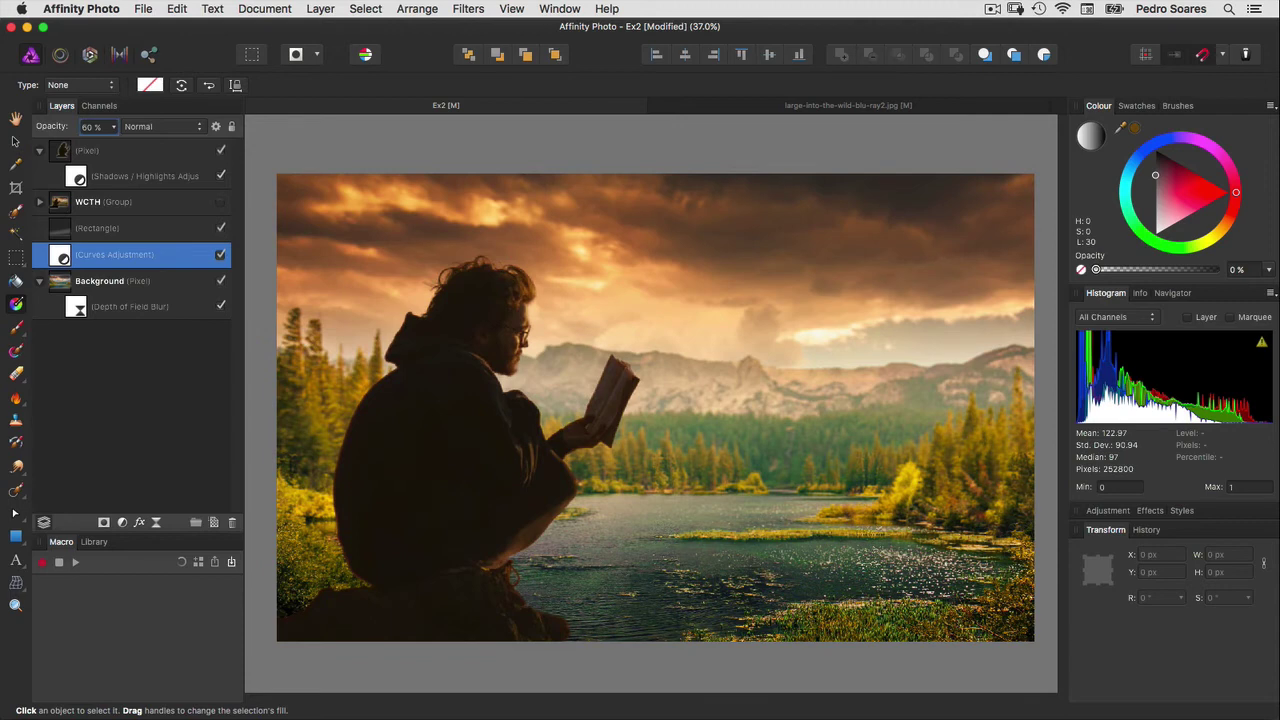
drag(60, 252, 62, 229)
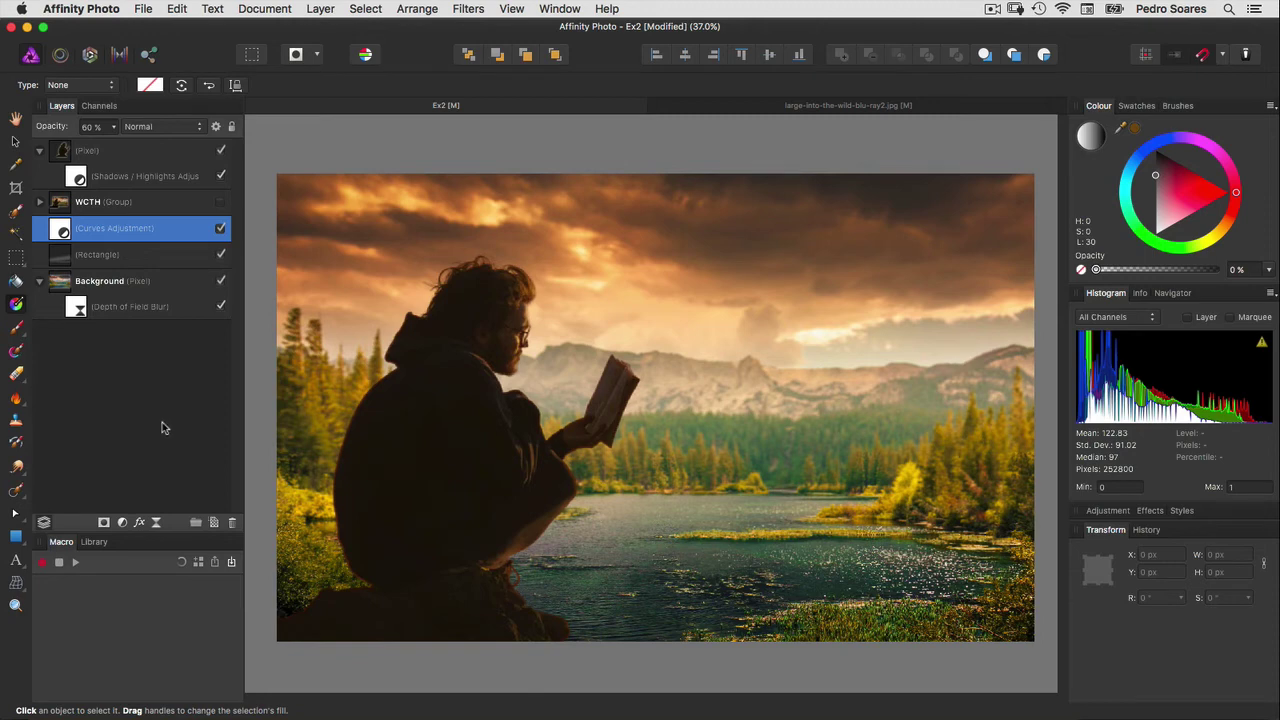
Draw a black-filled rectangle over the entire canvas and set its layer opacity to 30%.
click(18, 538)
click(79, 424)
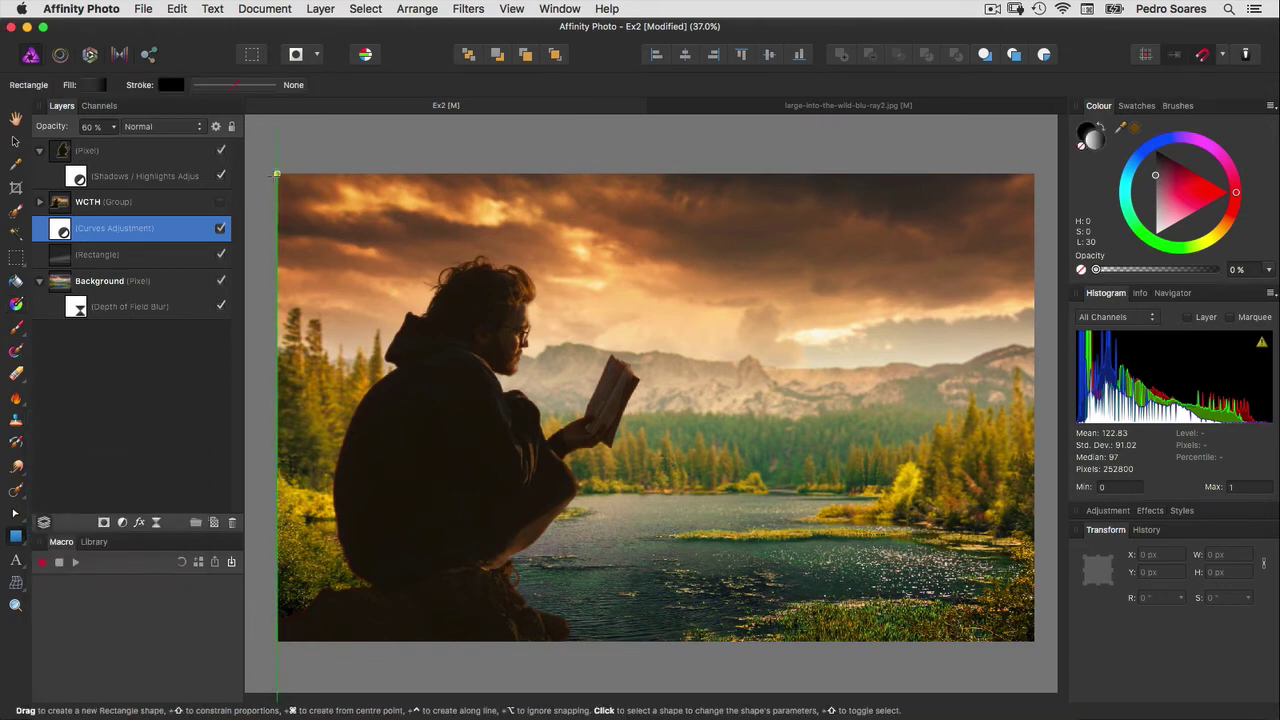
mouse_move(277, 174)
mouse_down()
mouse_move(1014, 571)
mouse_move(1035, 641)
mouse_up()
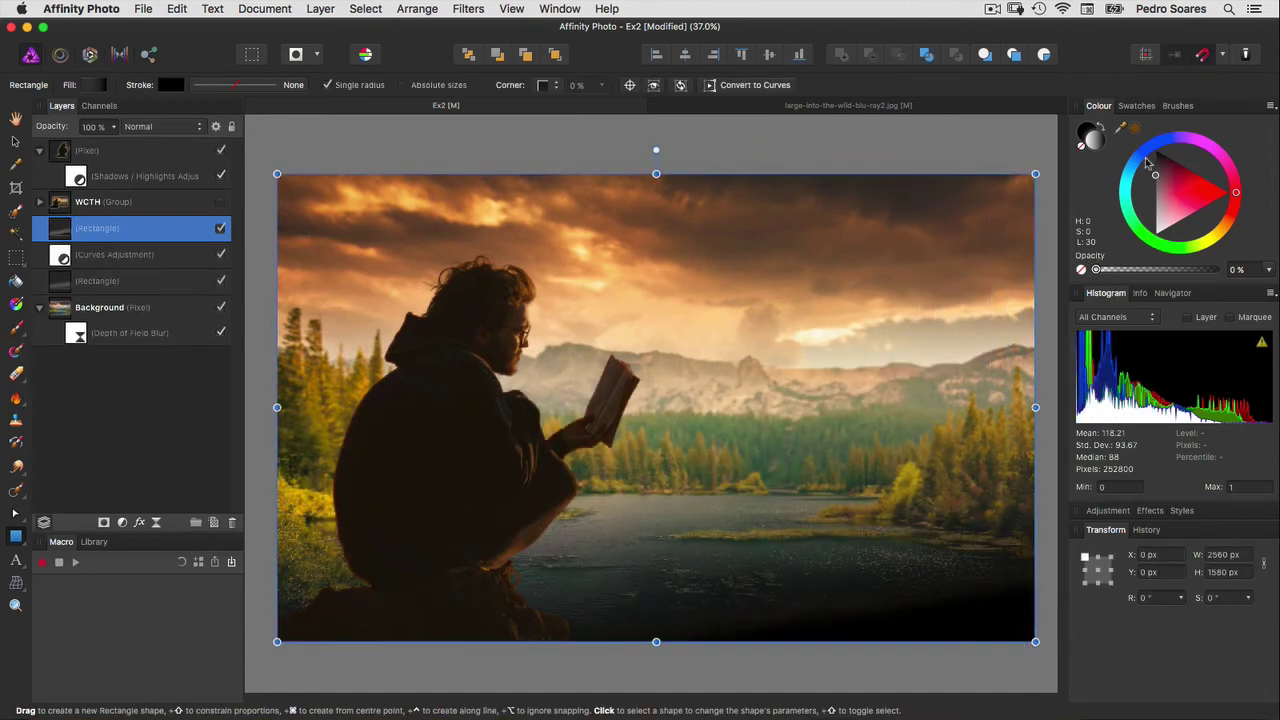
drag(1147, 162, 1152, 150)
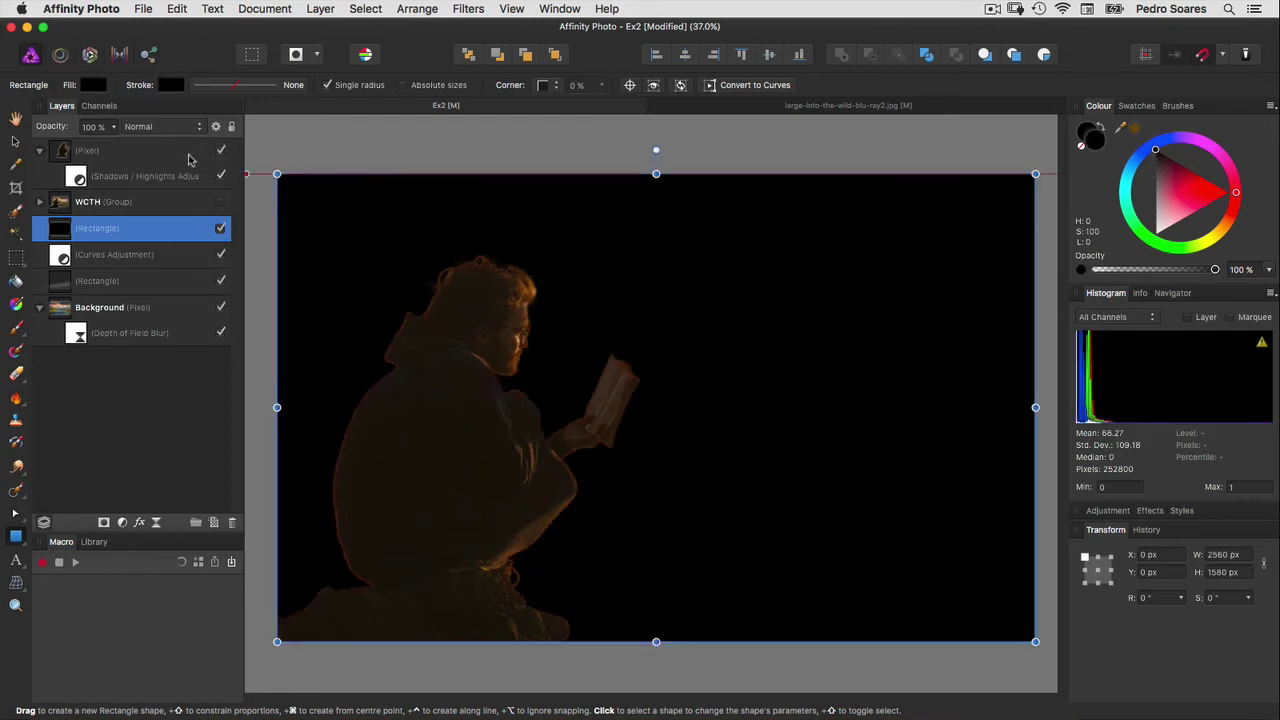
click(93, 127)
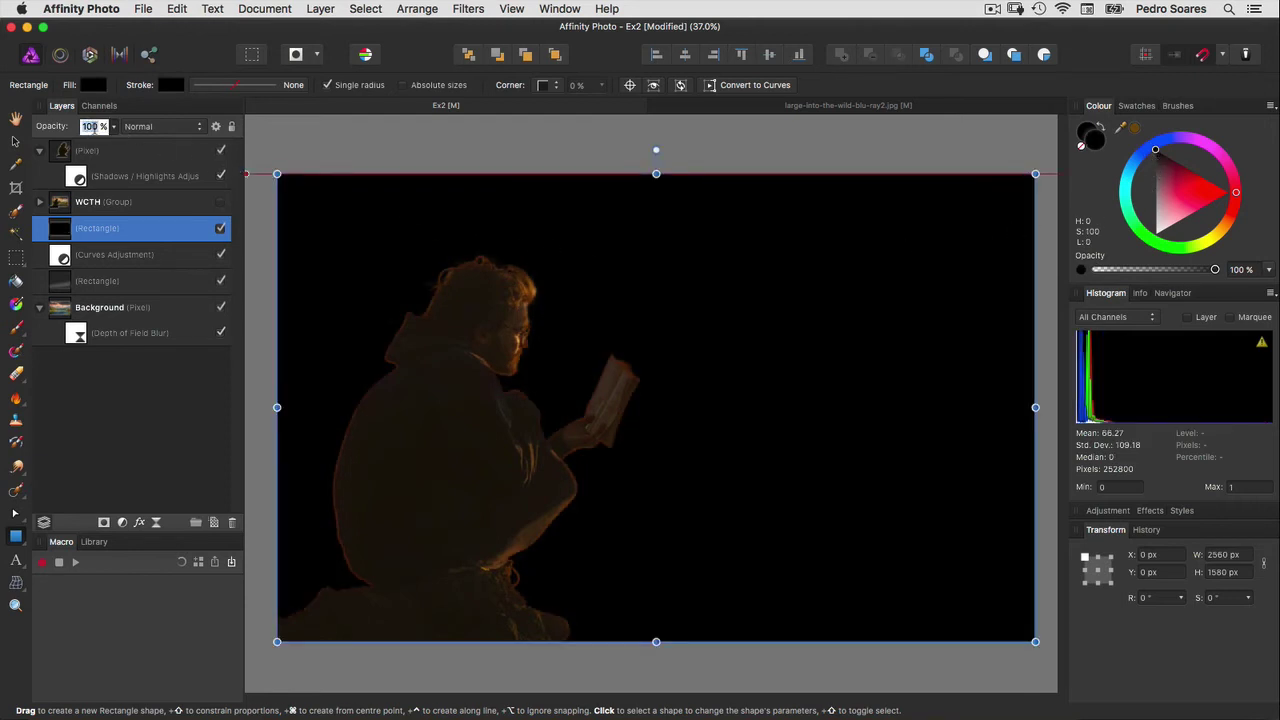
text(30)
key(Return)
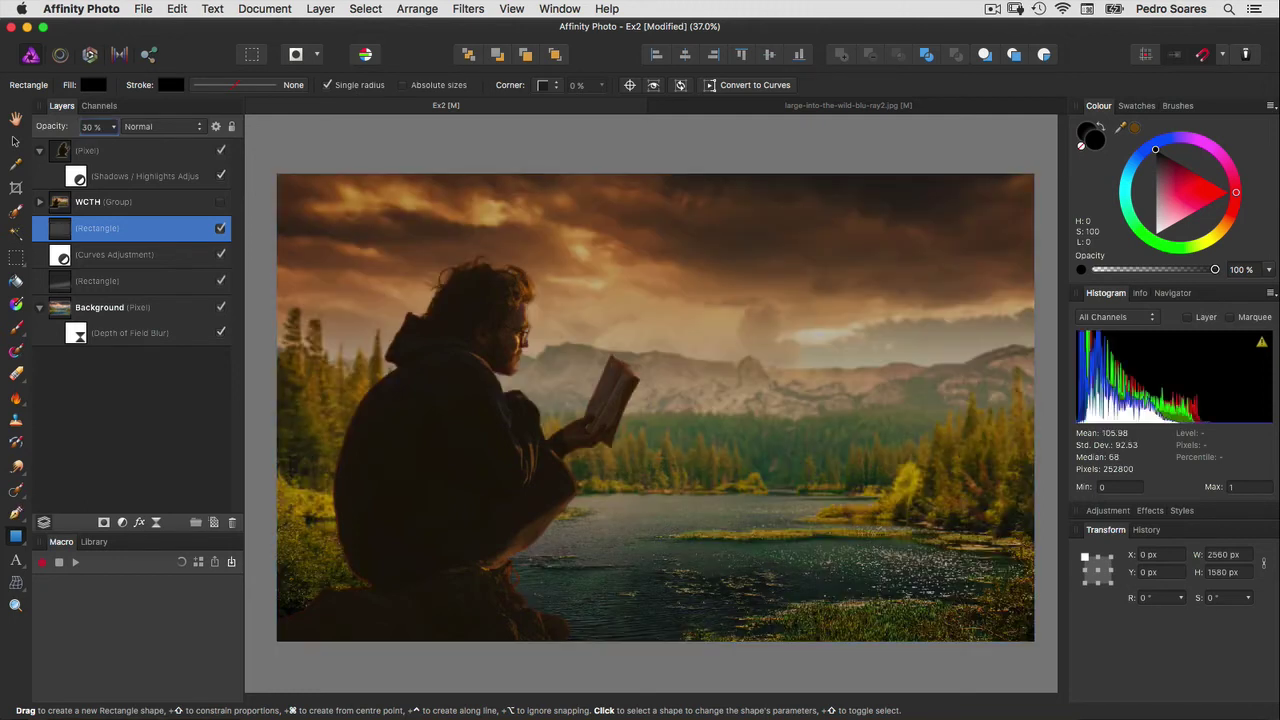
Add art text in the sky reading 'Happiness only' with 'real when shared' on a new line.
key(t)
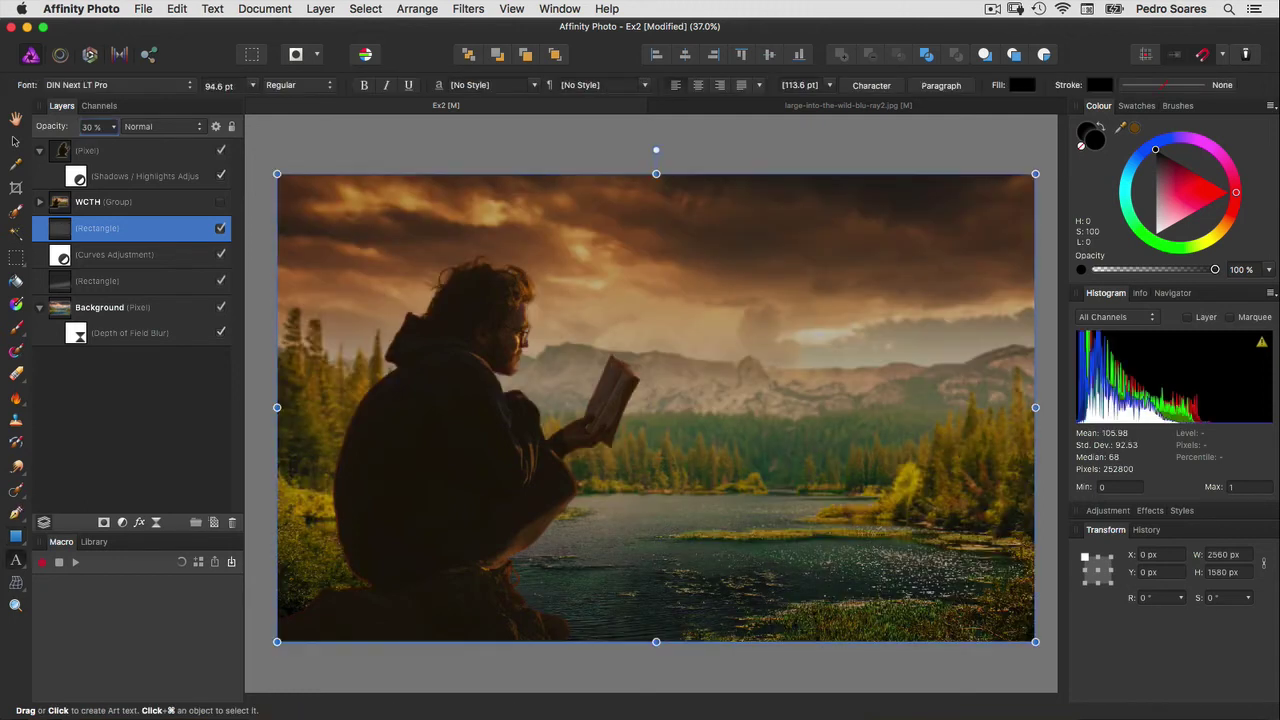
drag(360, 178, 360, 316)
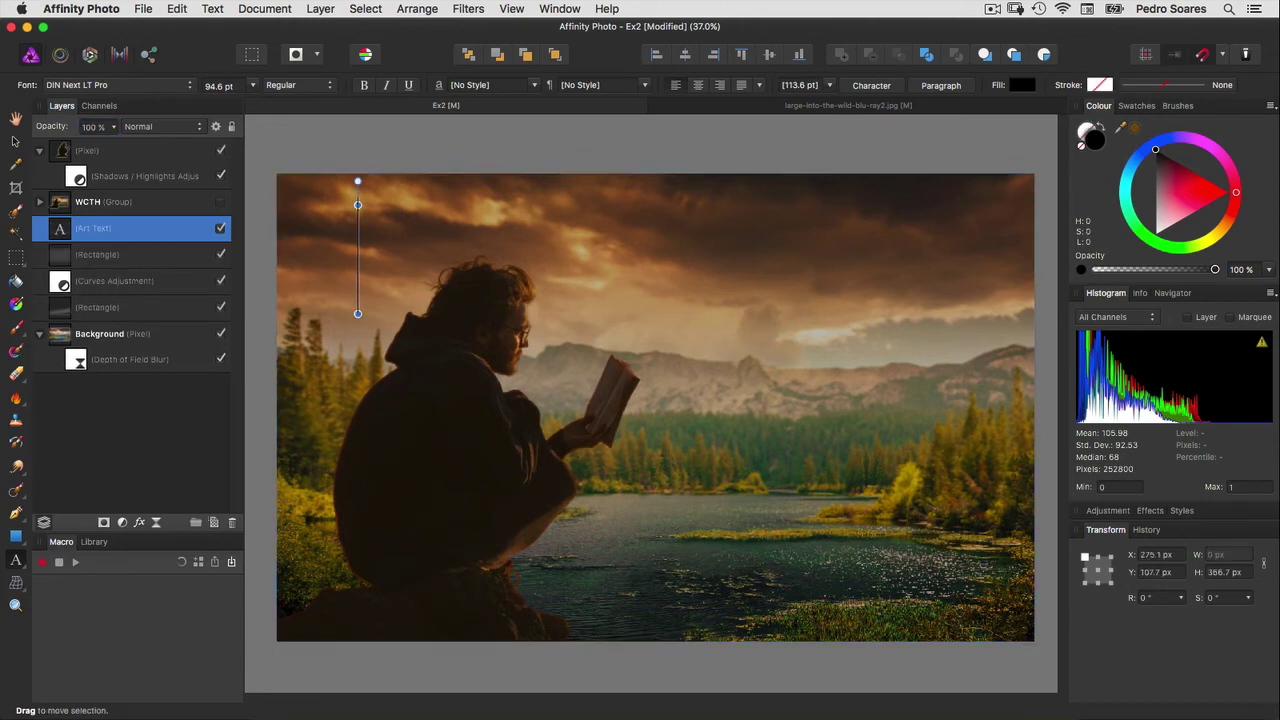
text(Happi)
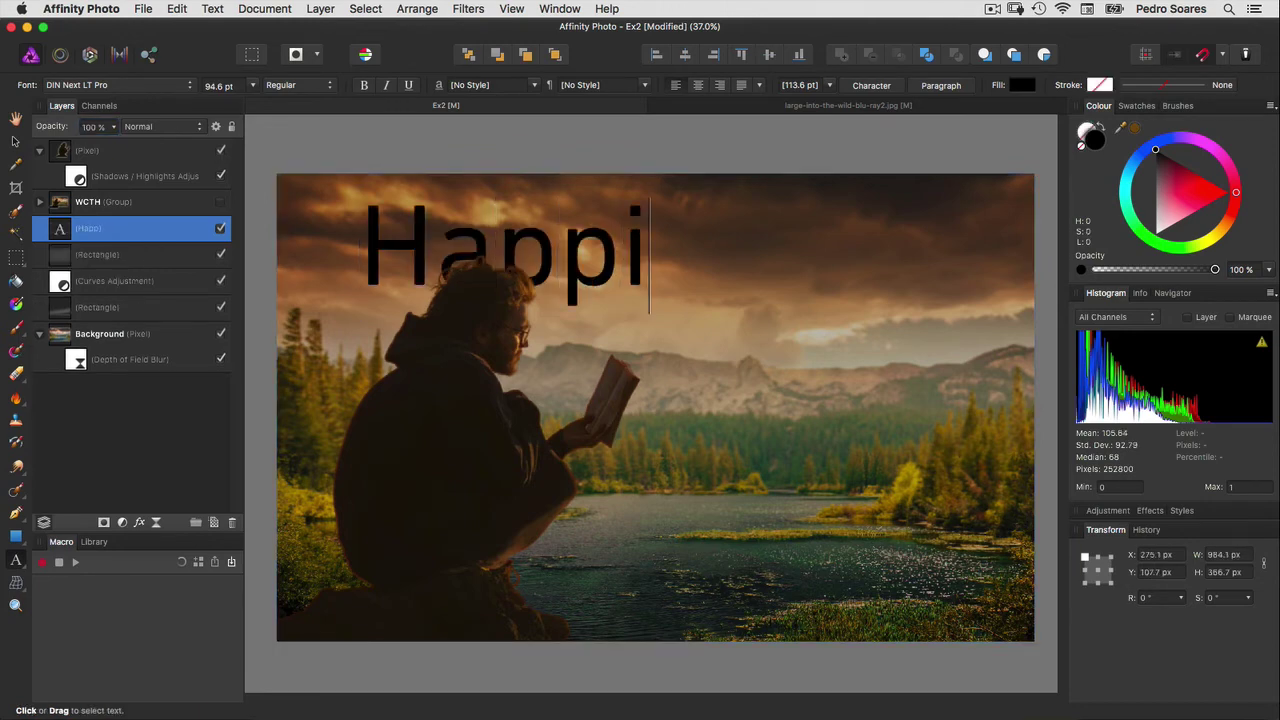
text(ness only)
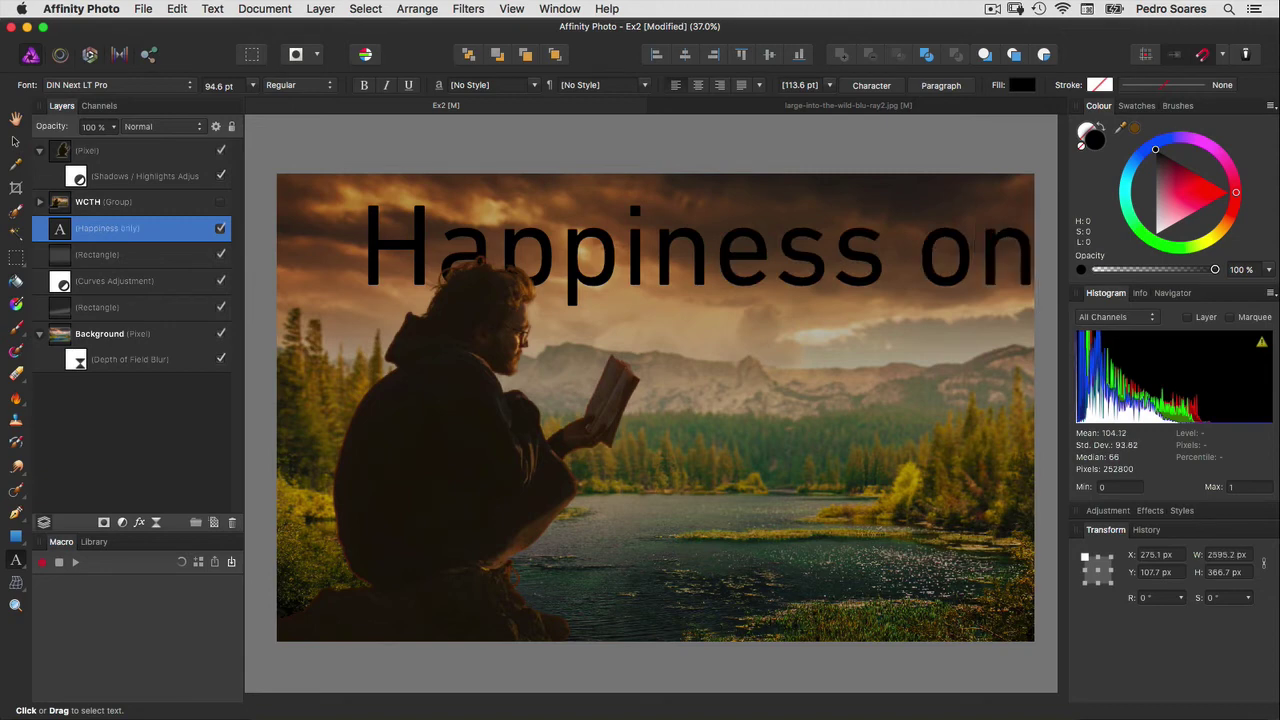
key(Return)
text(re)
text(al when )
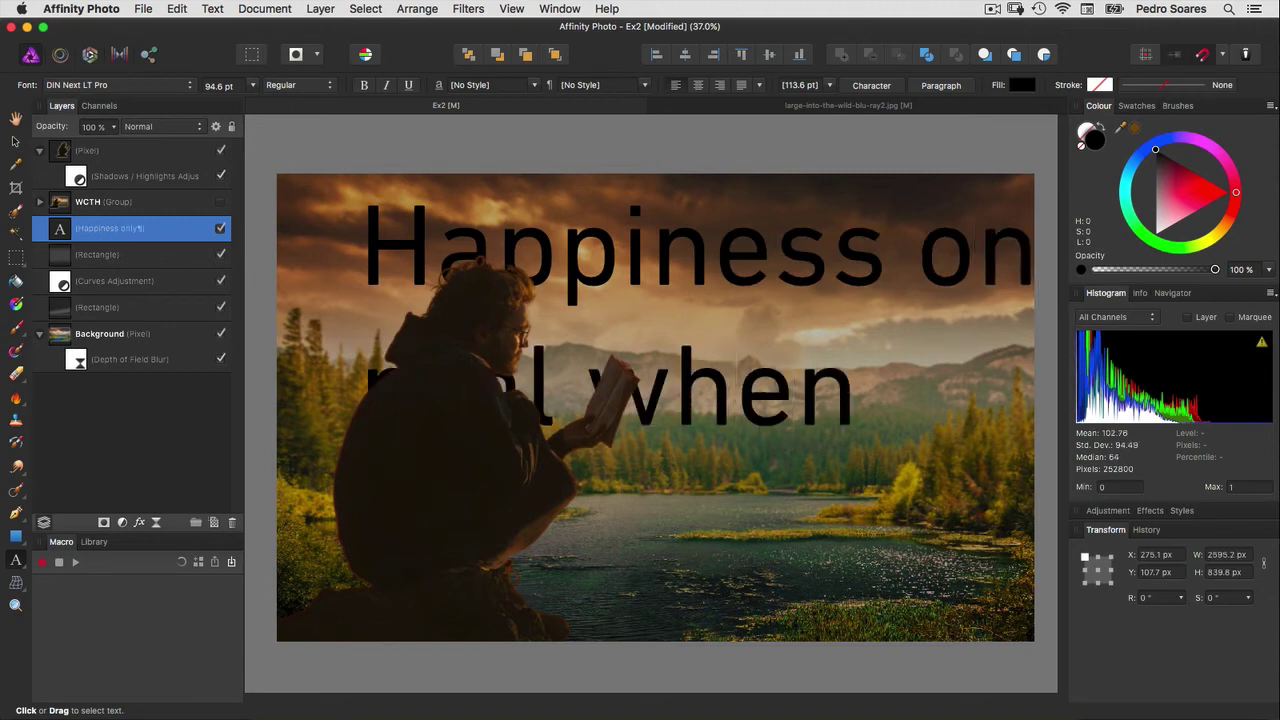
text(sha)
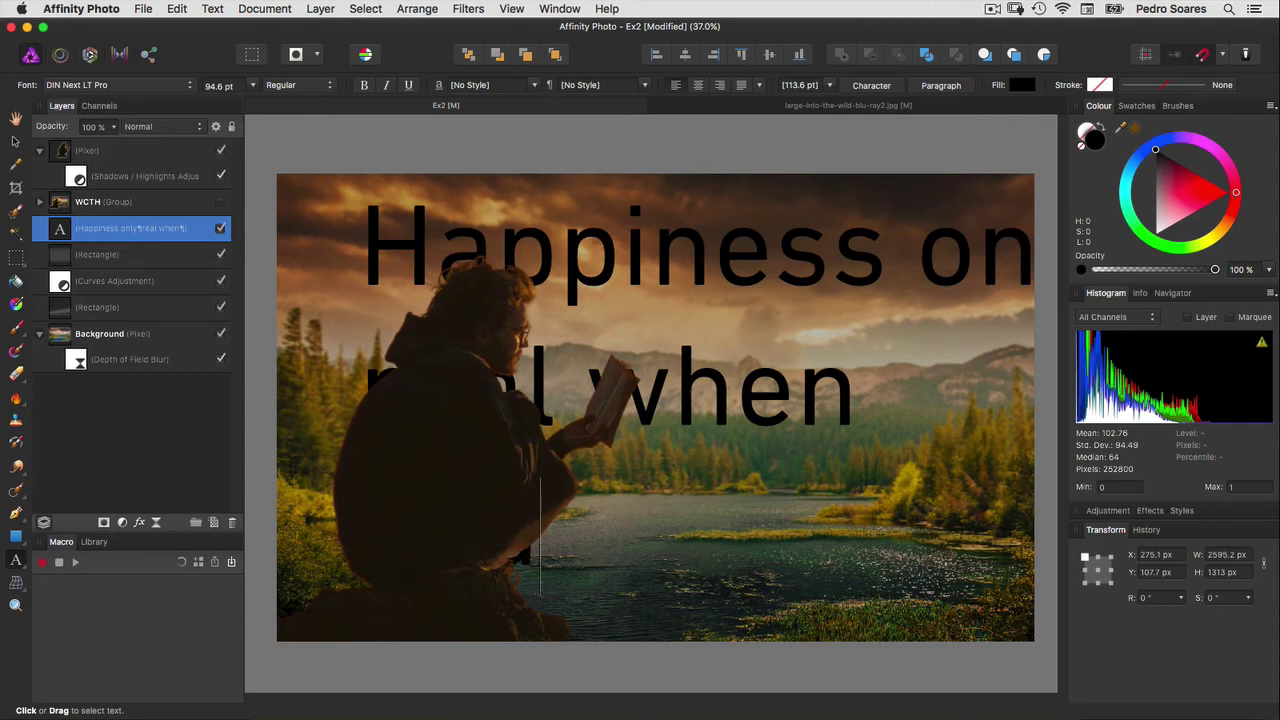
text(red)
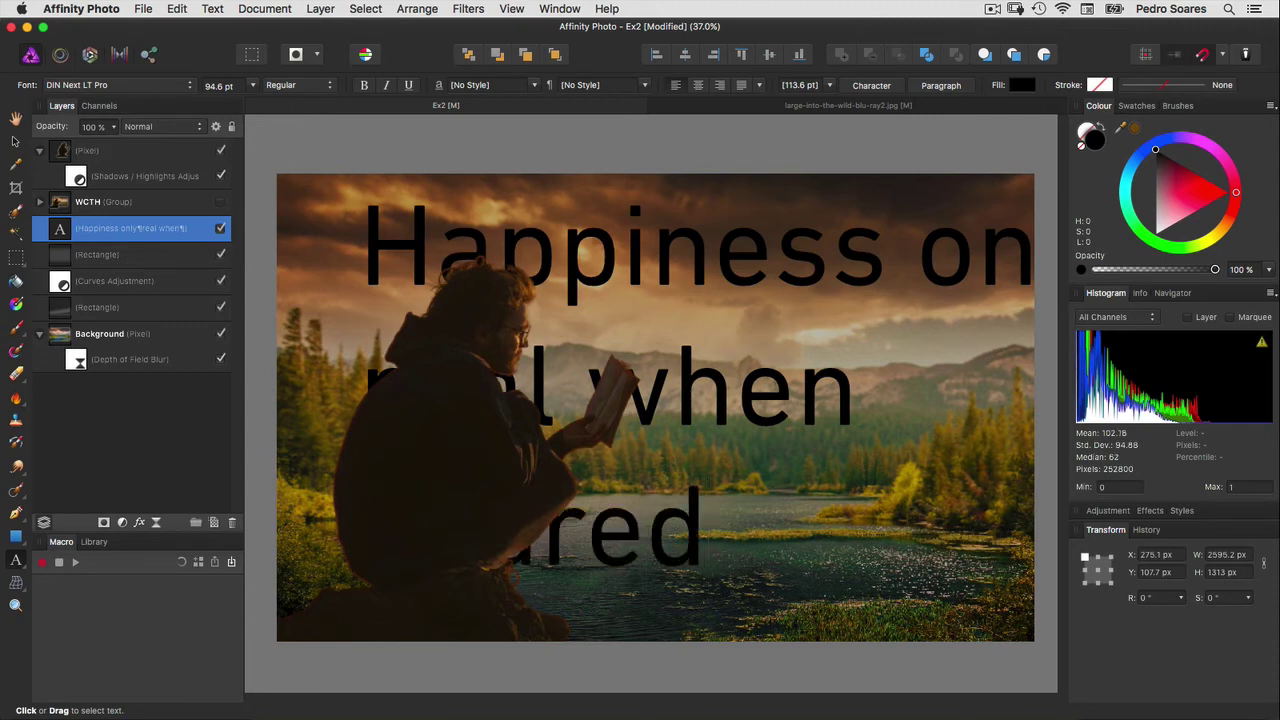
Give the headline a 77 pt font size, Heavy weight and 59 pt leading in the Character panel.
click(16, 142)
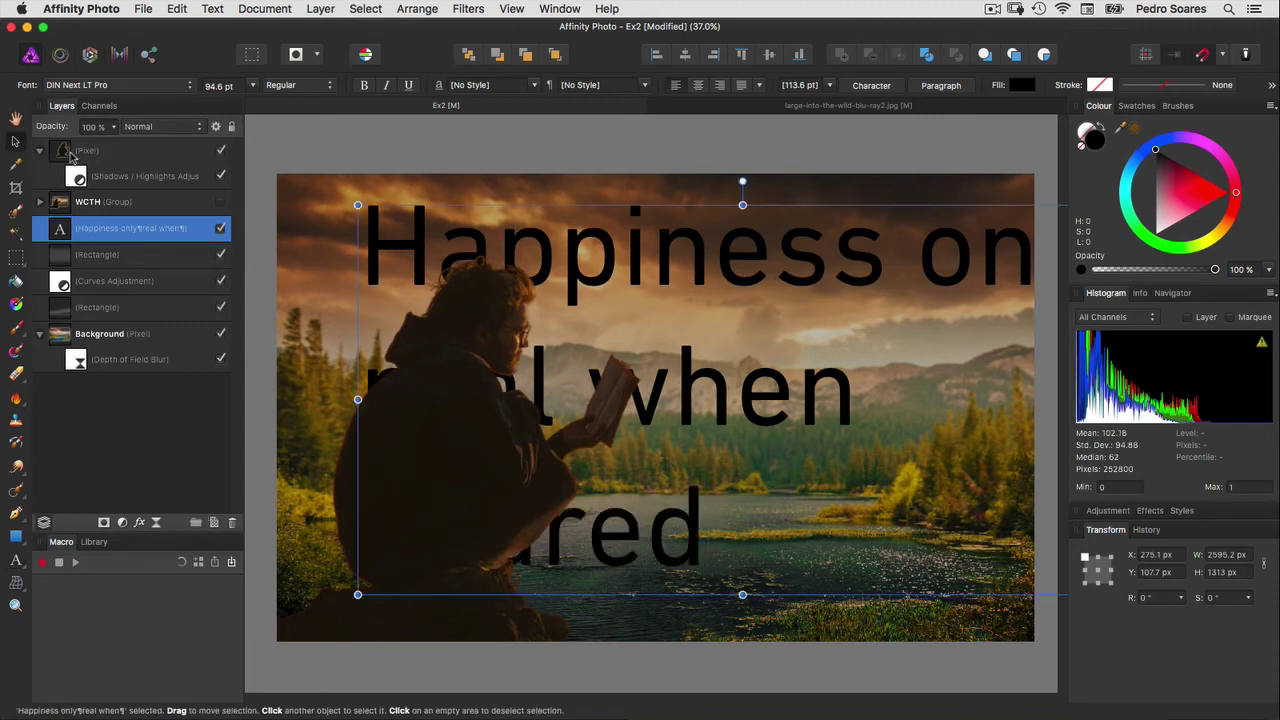
click(871, 85)
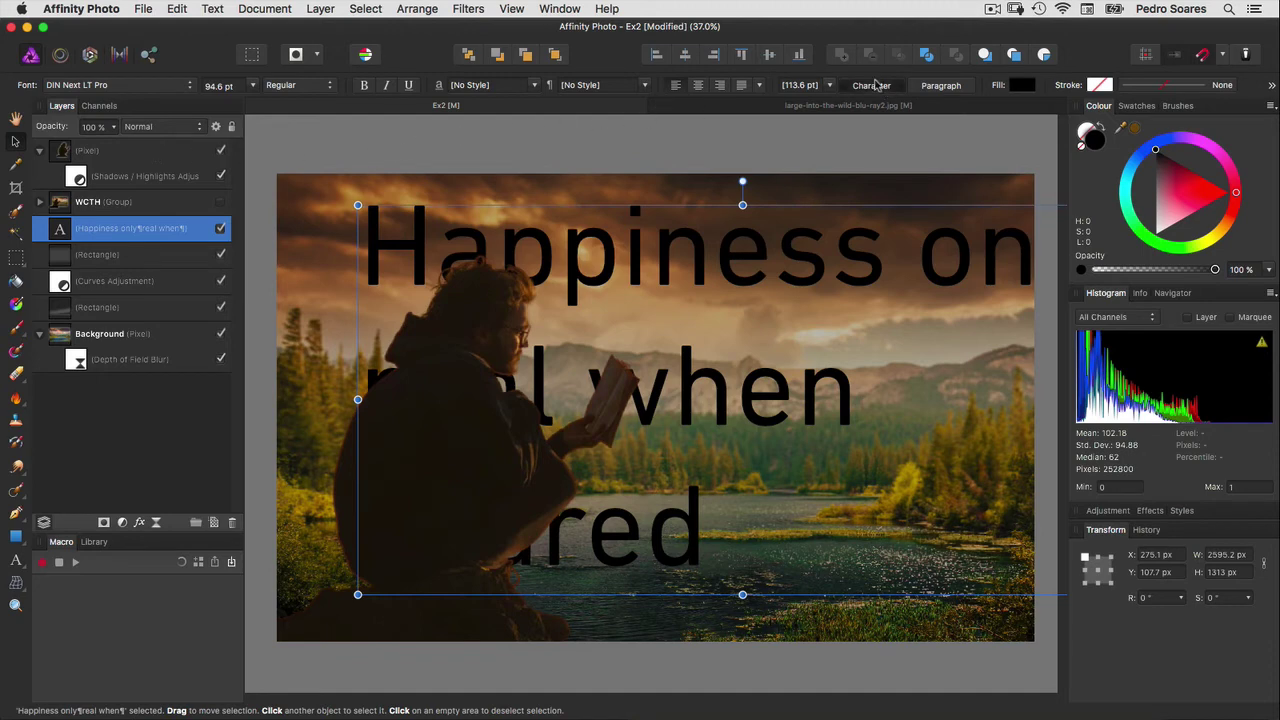
click(798, 257)
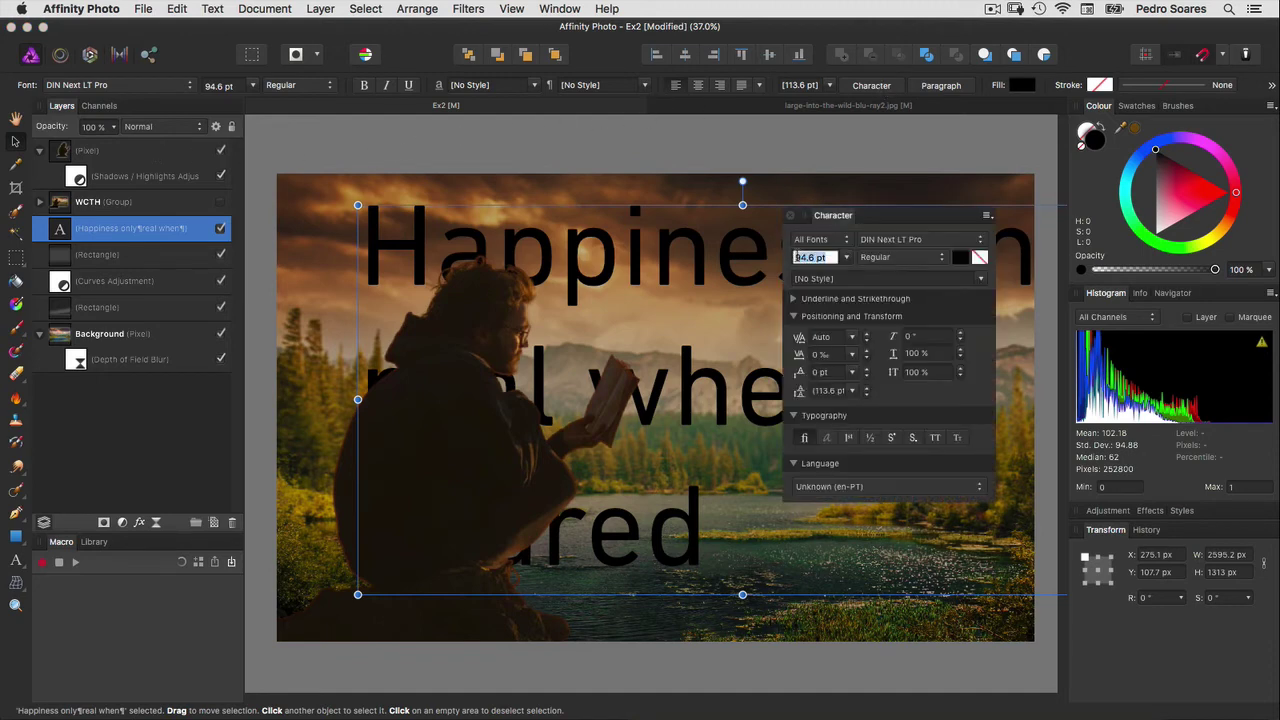
text(77)
key(Return)
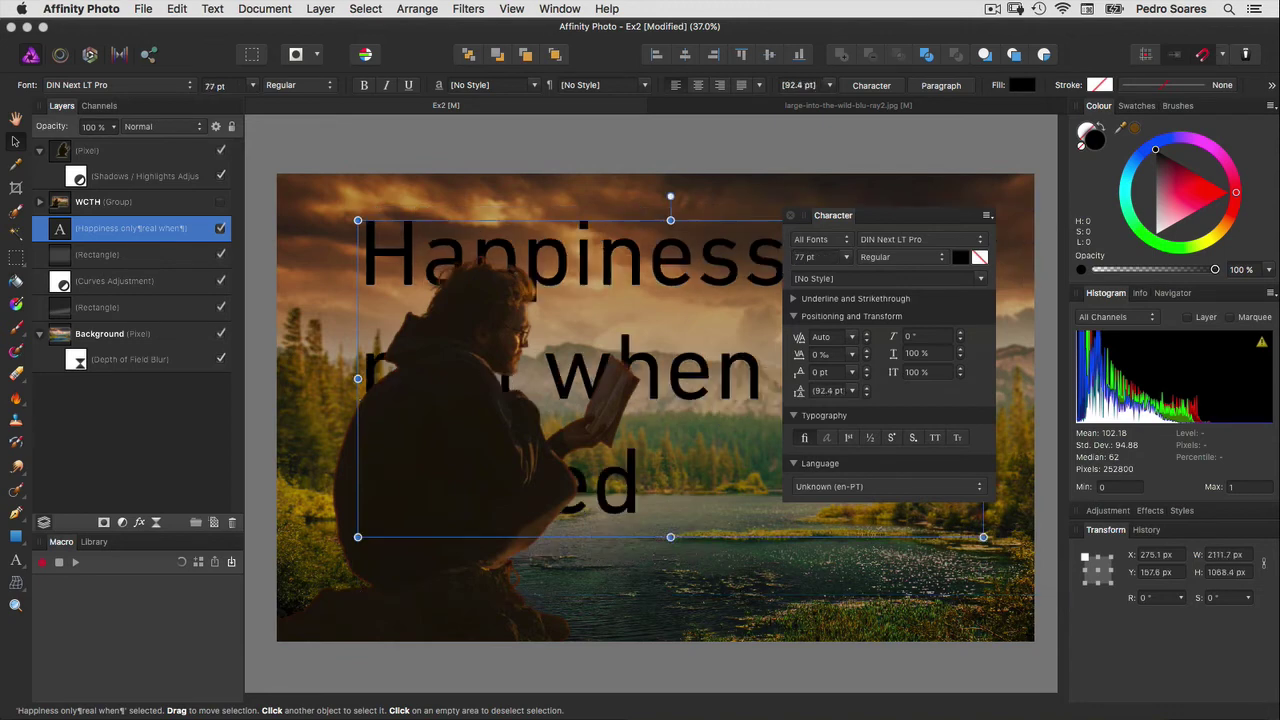
click(900, 257)
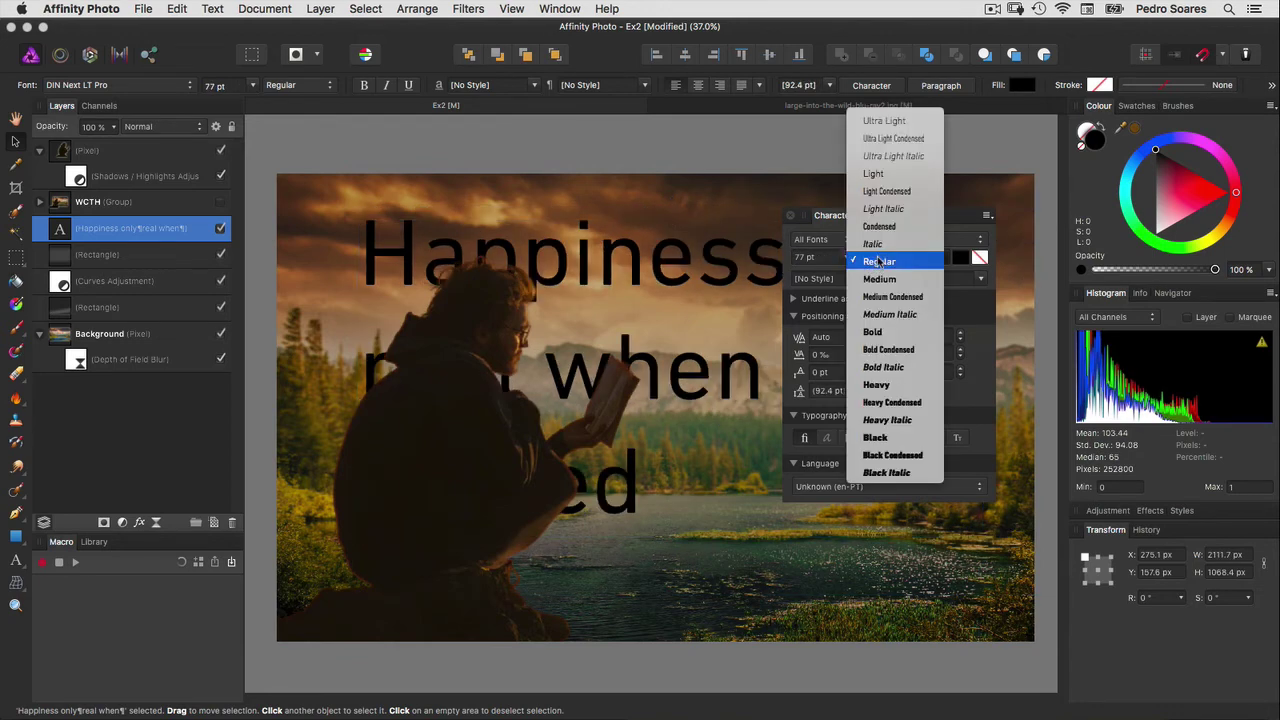
click(878, 385)
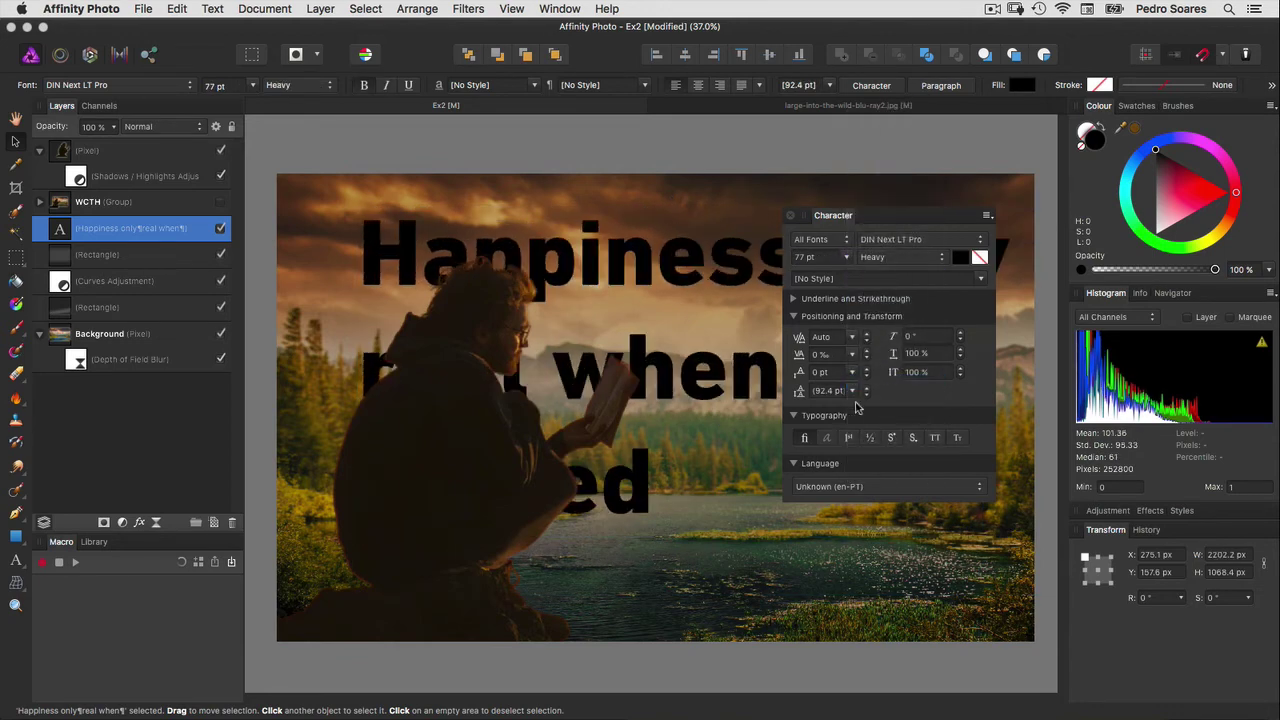
click(823, 391)
text(59)
key(Return)
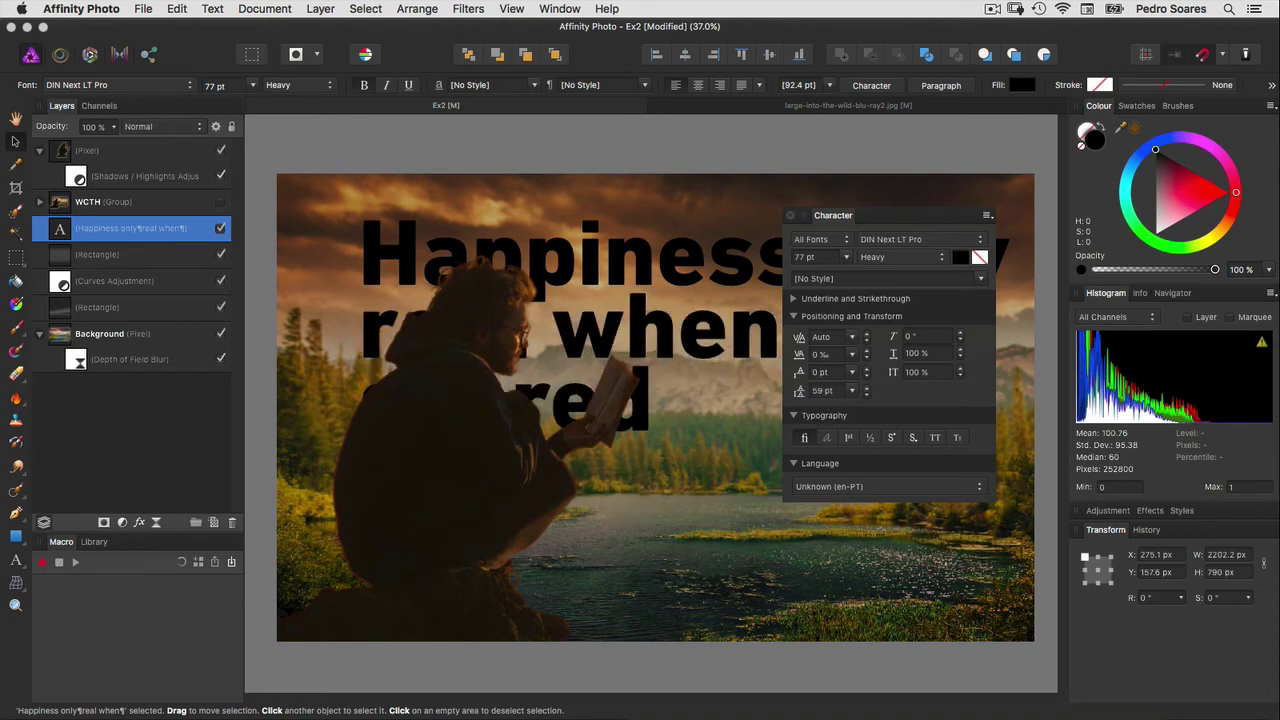
click(790, 215)
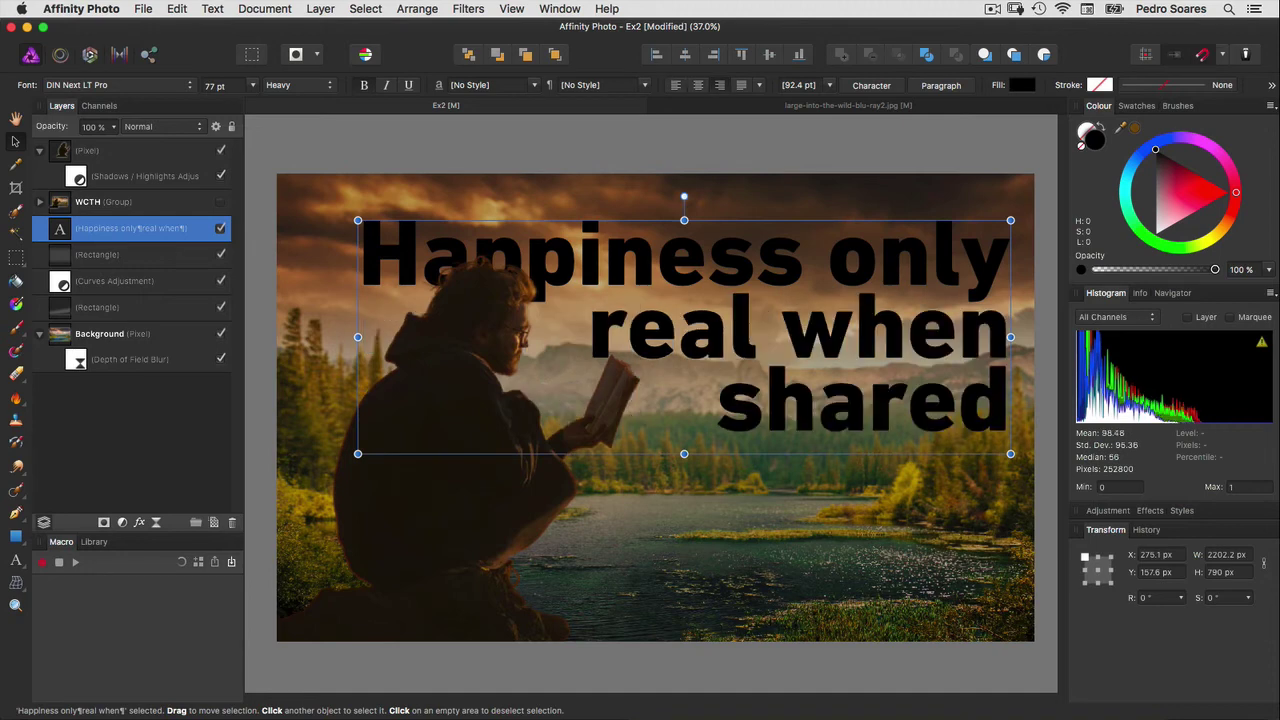
Make the headline white and subtract it from the black rectangle to form a compound.
click(1155, 237)
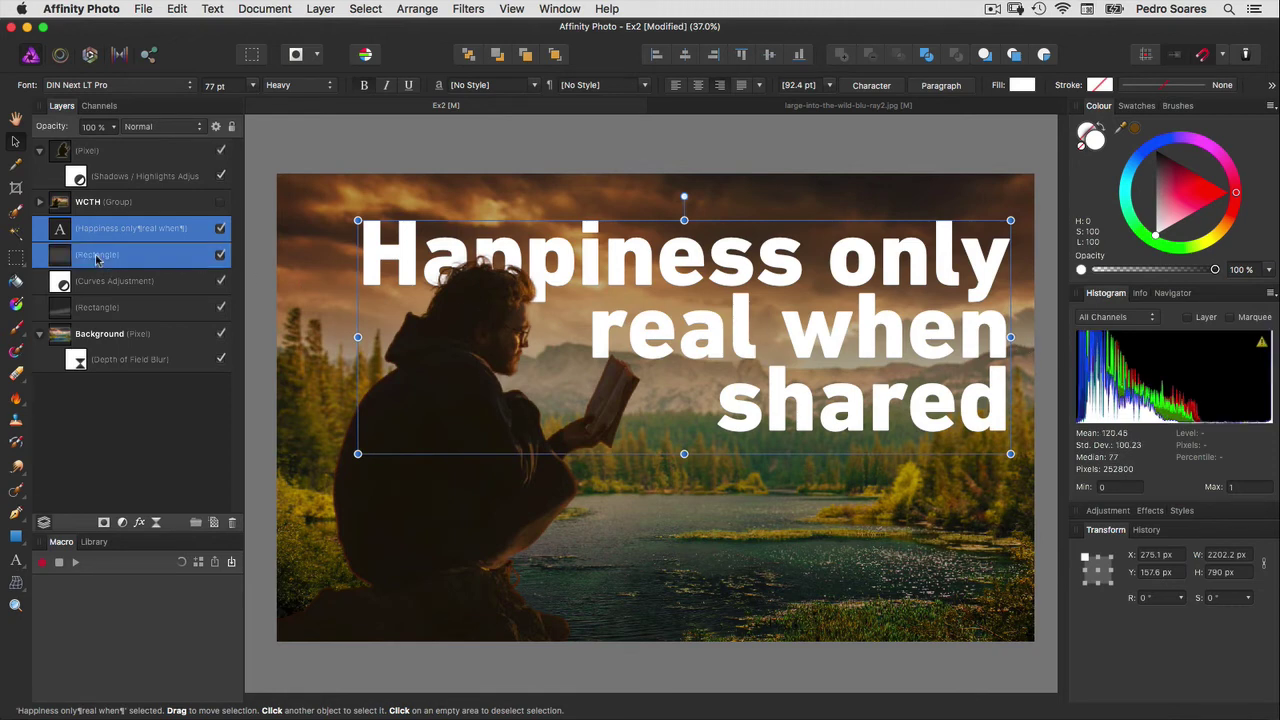
shift+click(98, 259)
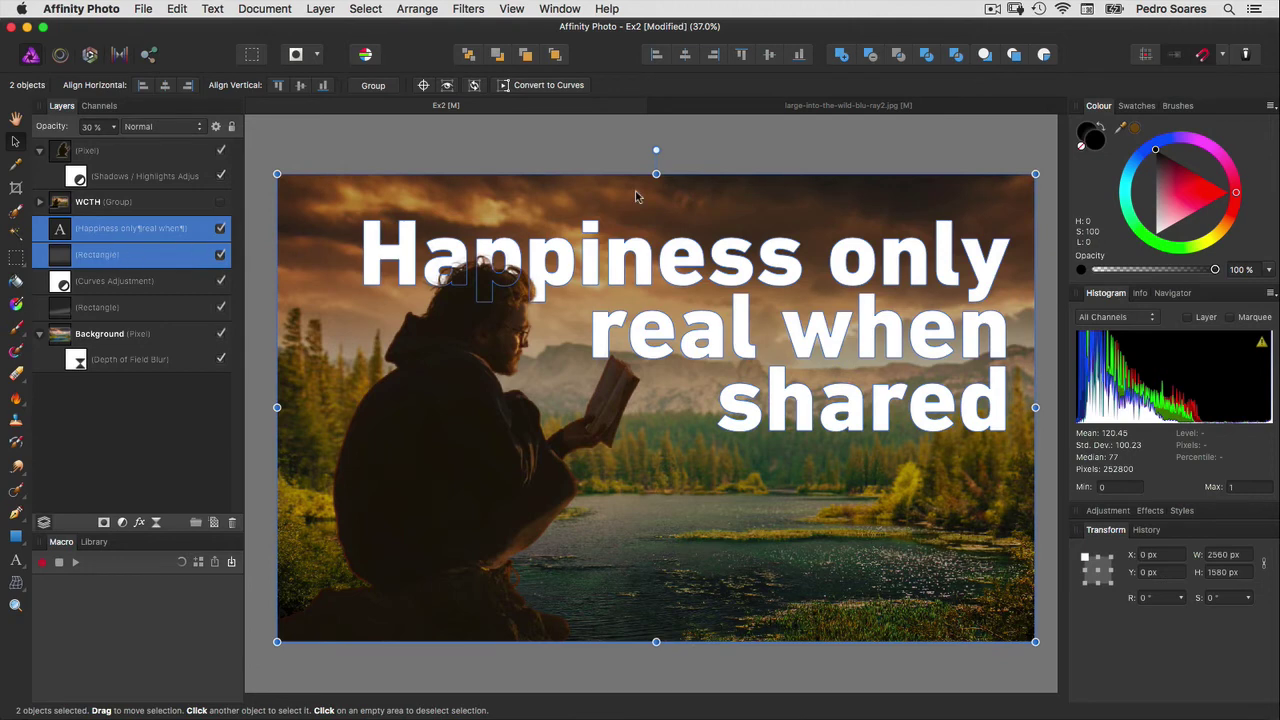
click(871, 56)
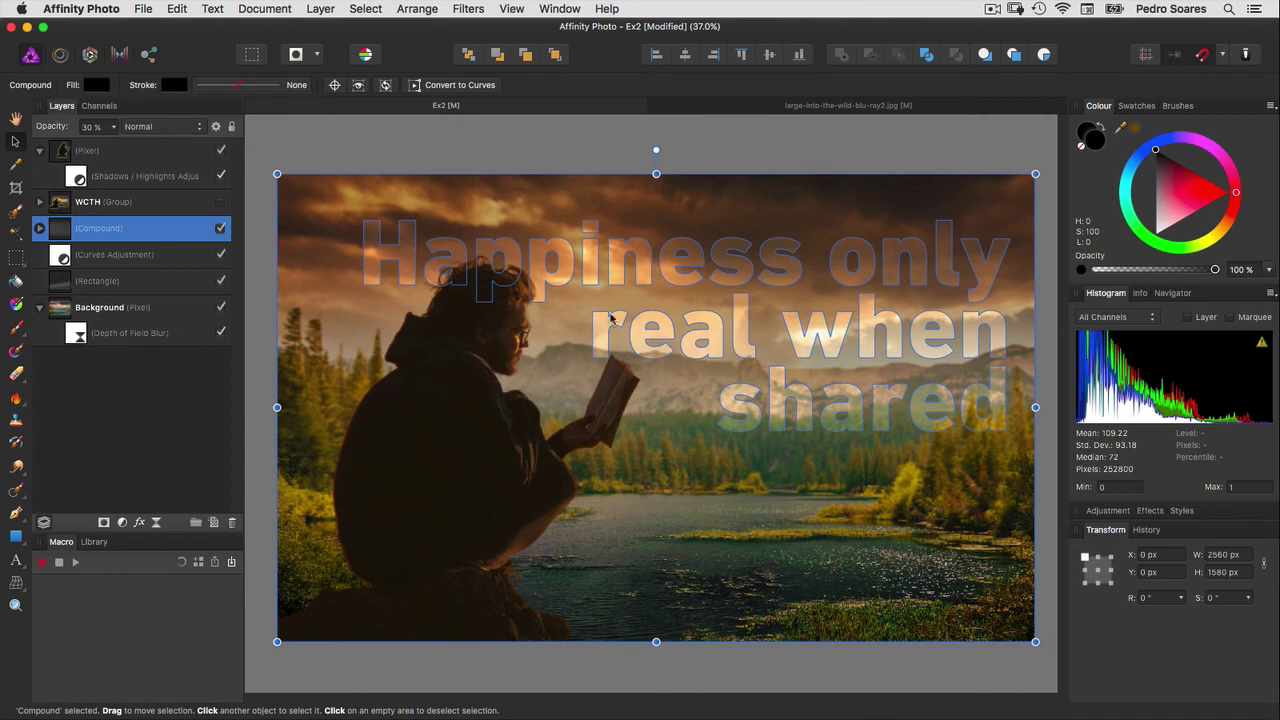
Shift the headline text inside the compound left toward the centre and duplicate it.
click(39, 228)
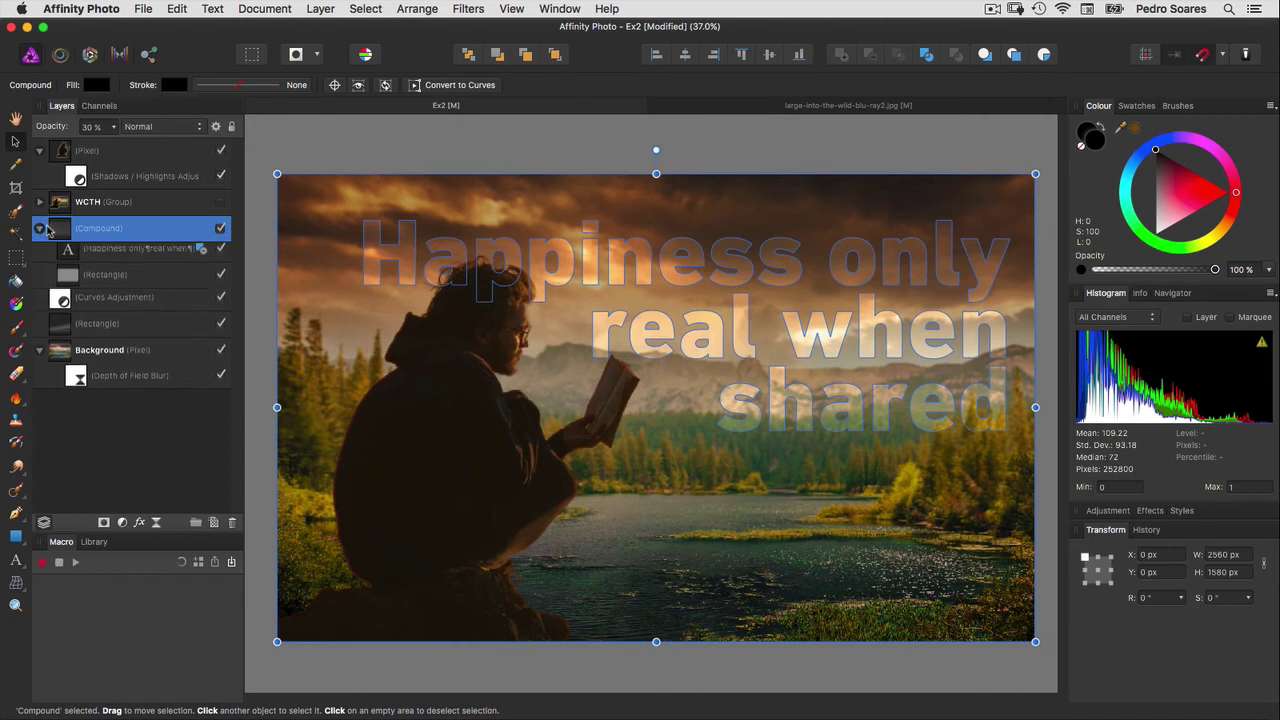
click(130, 255)
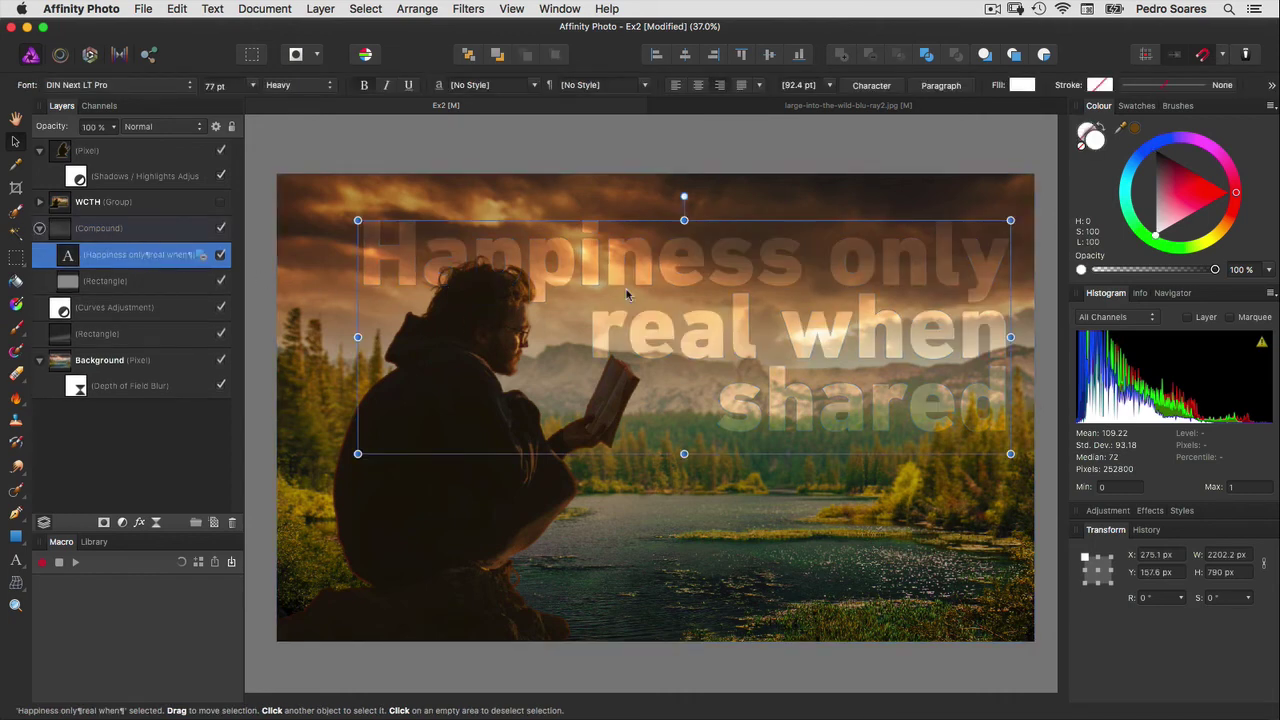
drag(738, 326, 711, 336)
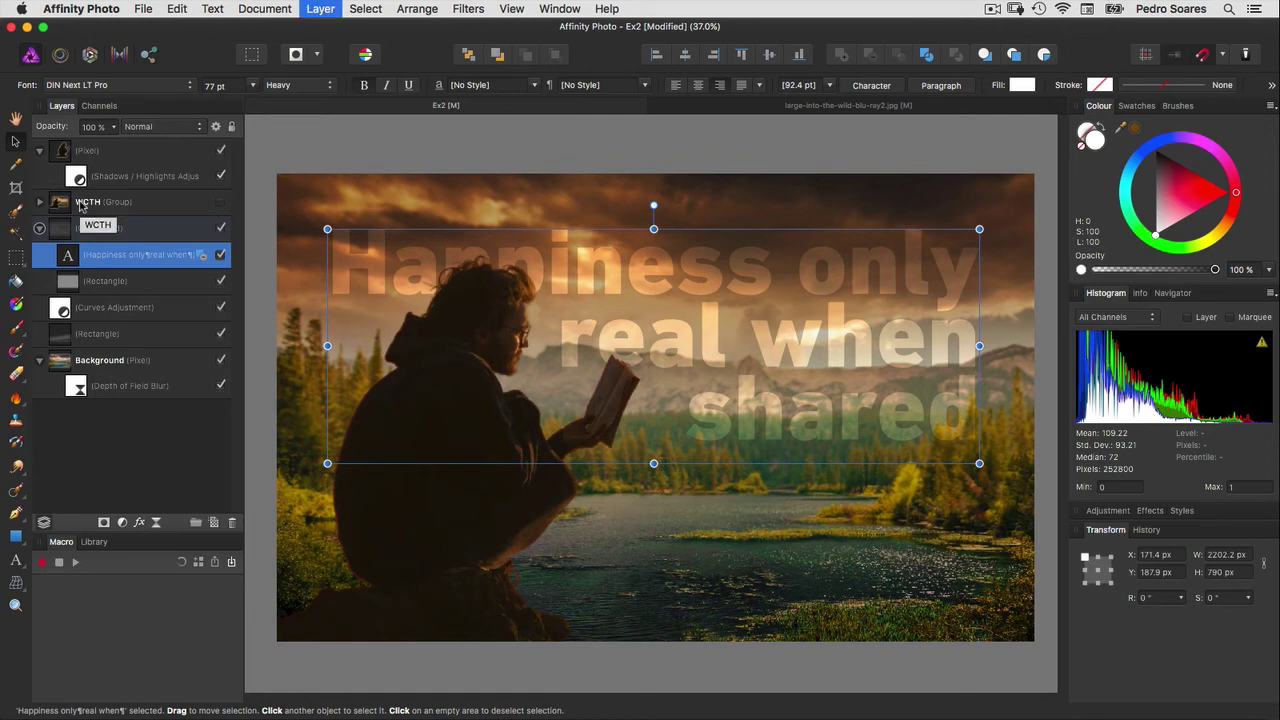
key(super+j)
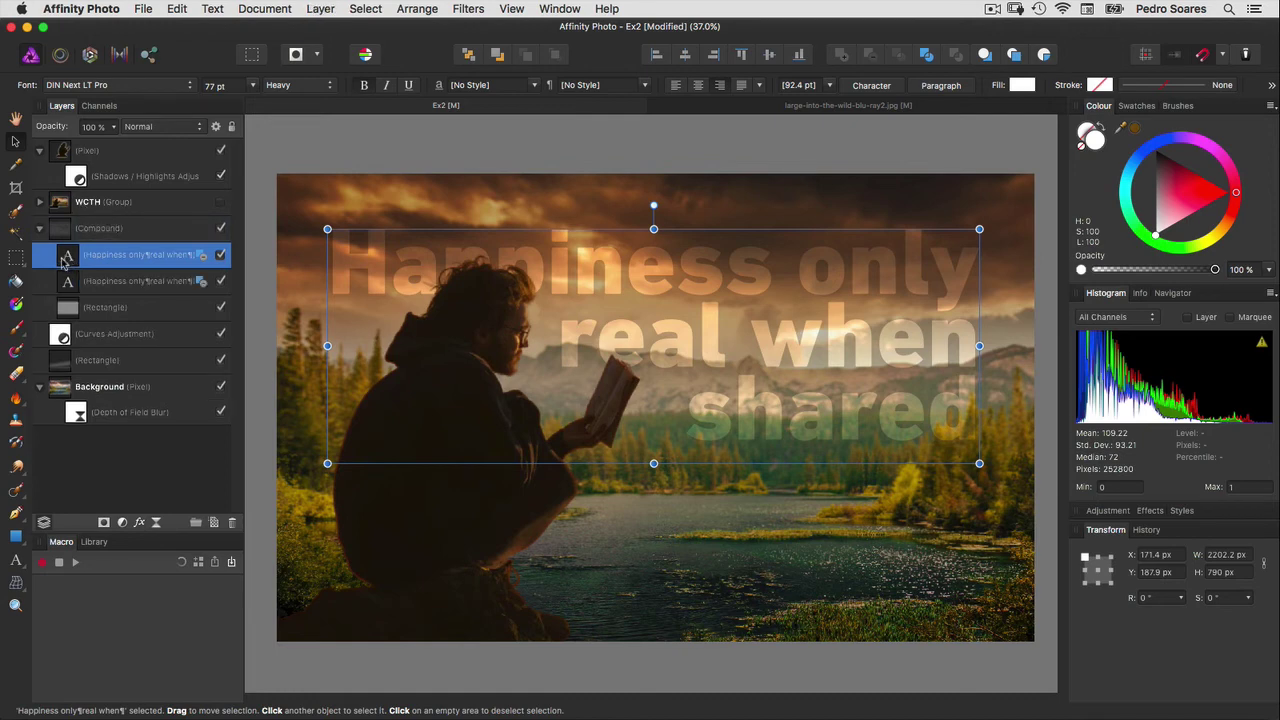
Move the text copy out of the compound, set it to Soft Light at 70% opacity, and deselect.
drag(68, 258, 53, 317)
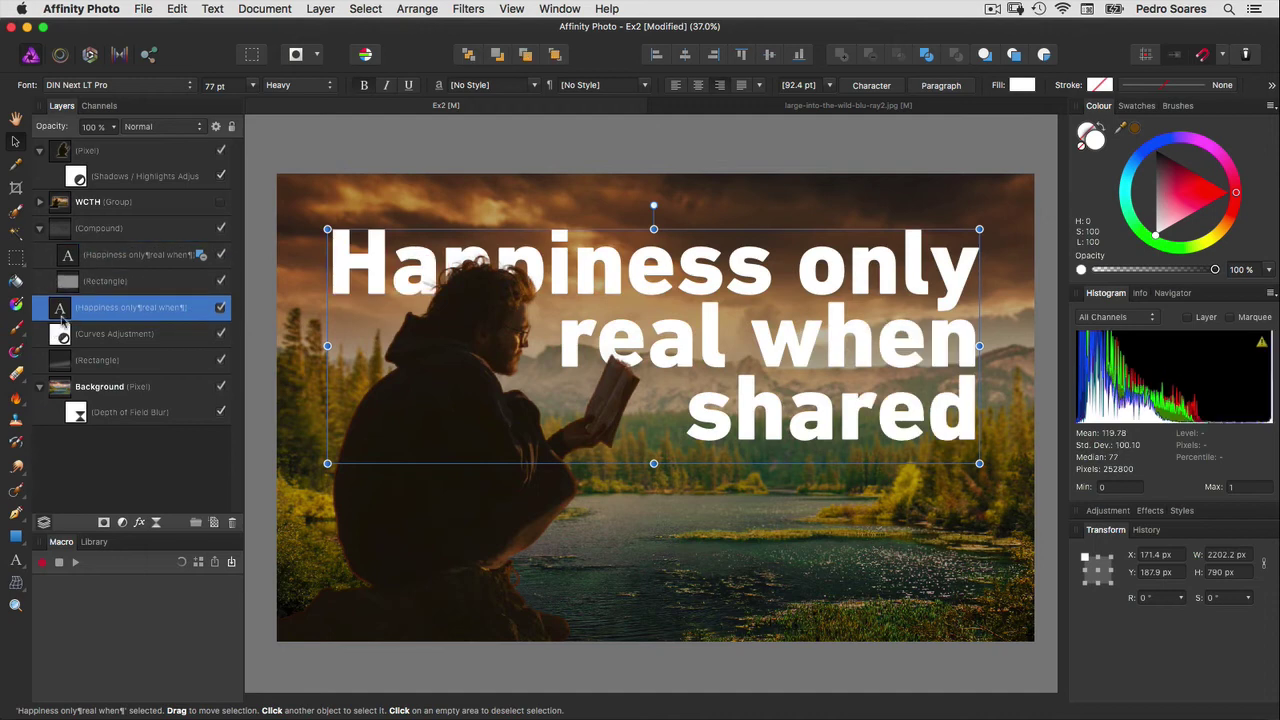
click(148, 130)
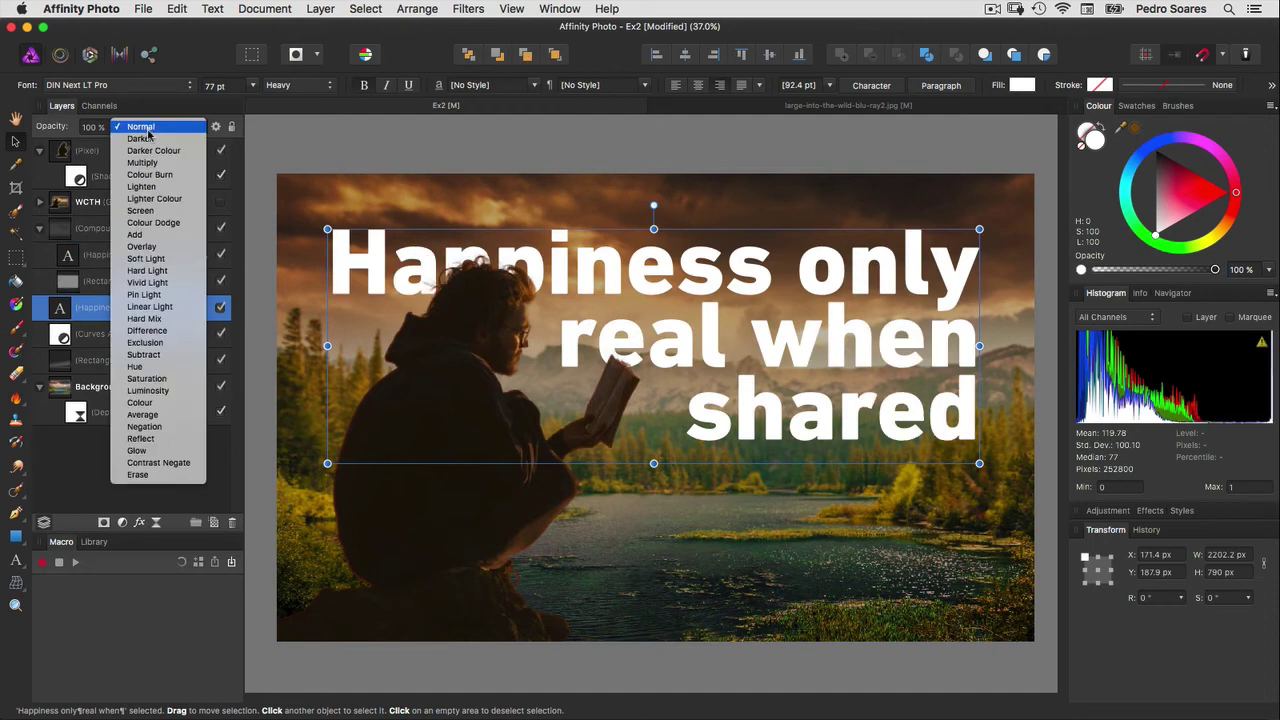
click(157, 258)
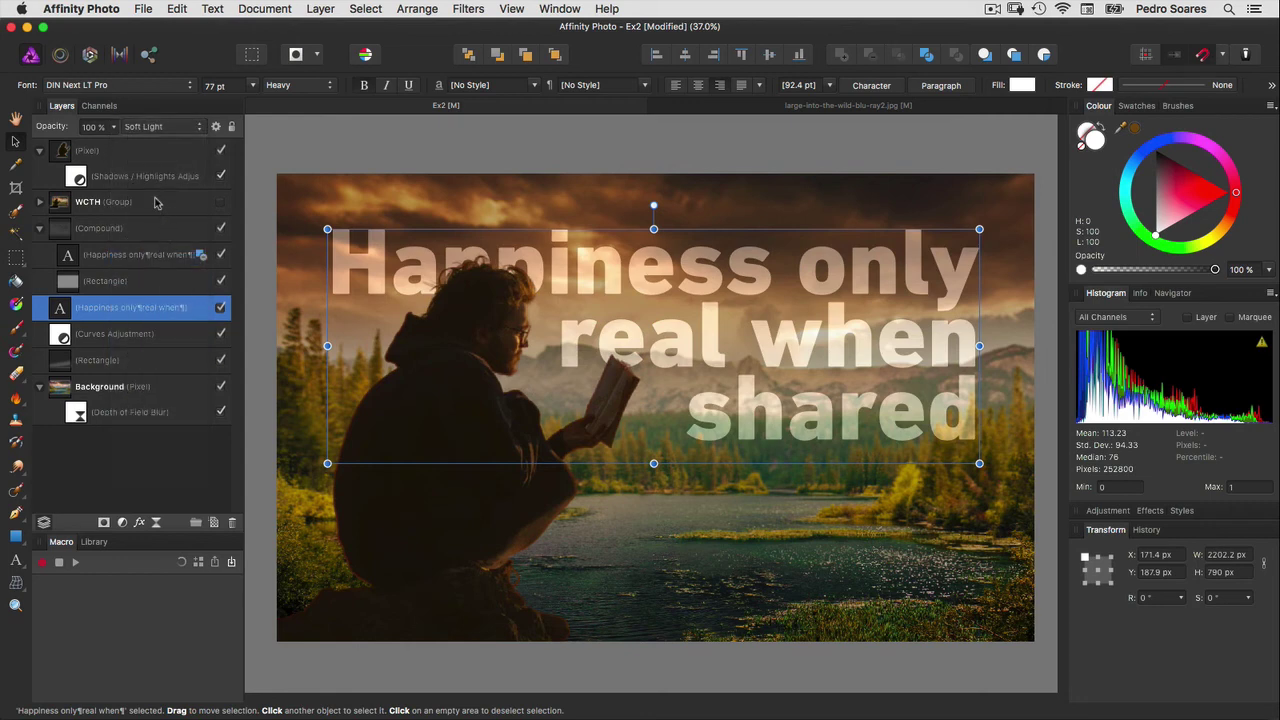
click(91, 128)
text(70)
key(Return)
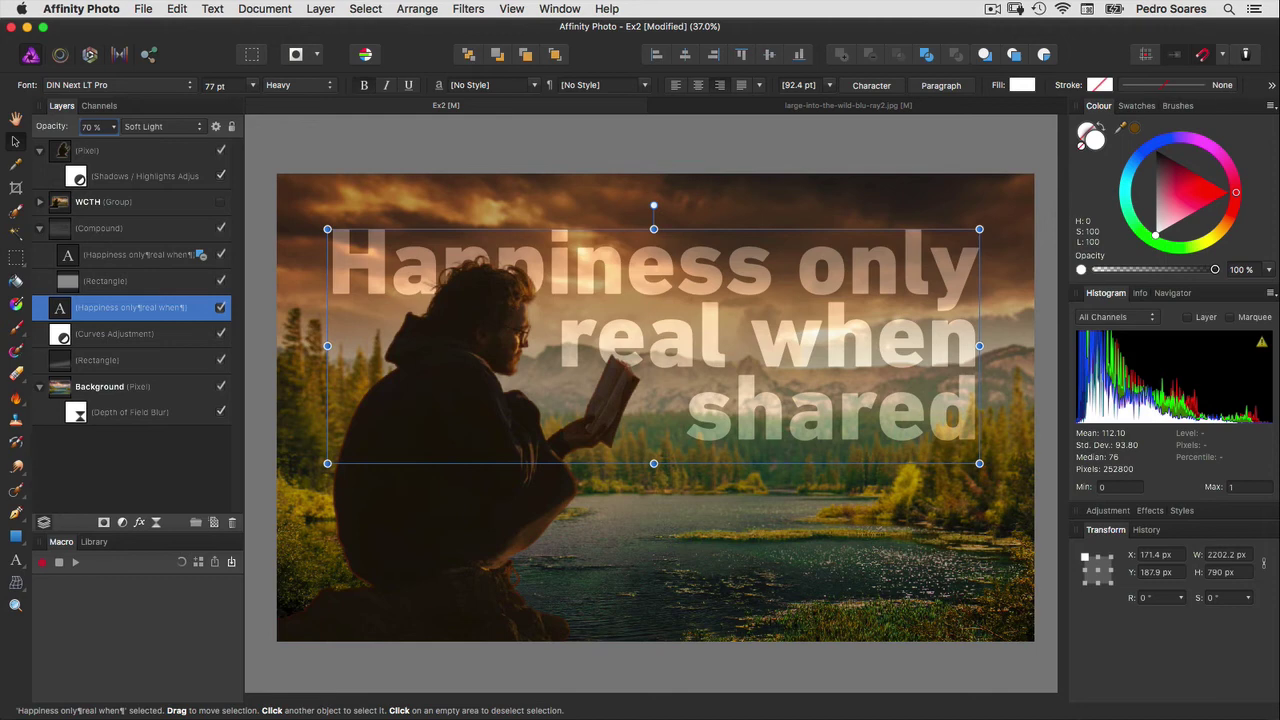
scroll(655, 408, right, 1)
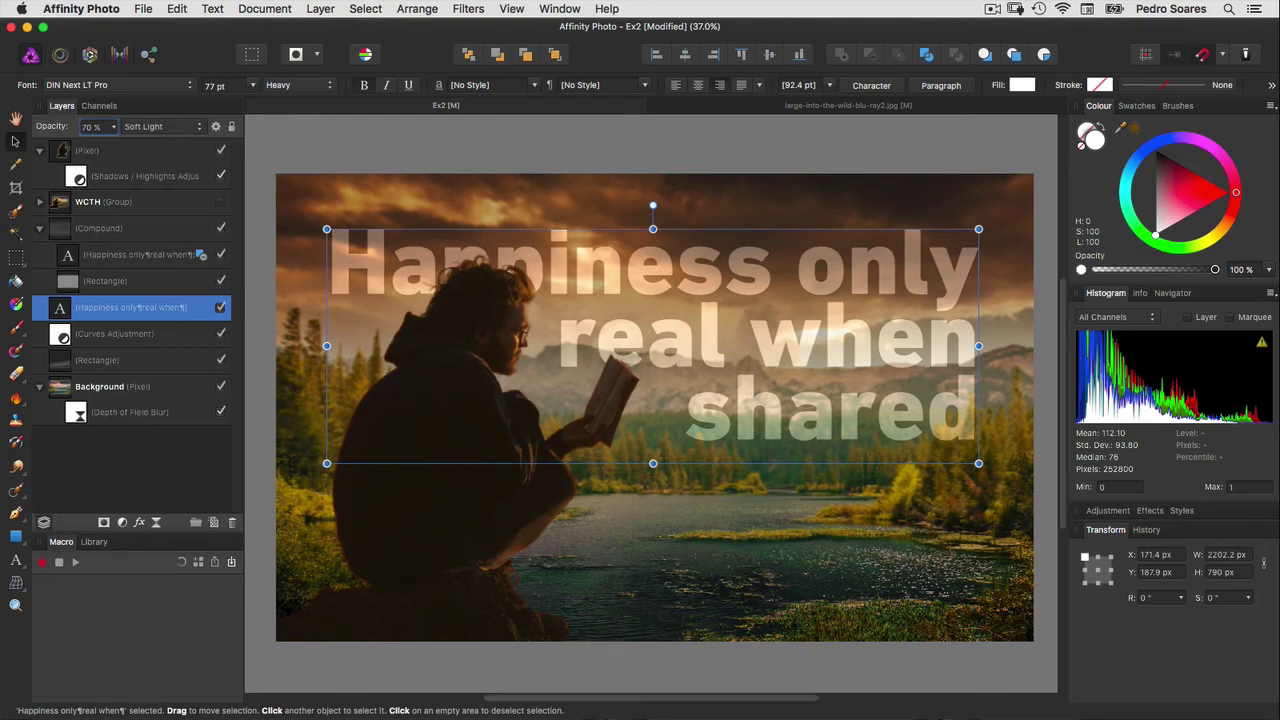
key(ctrl+d)
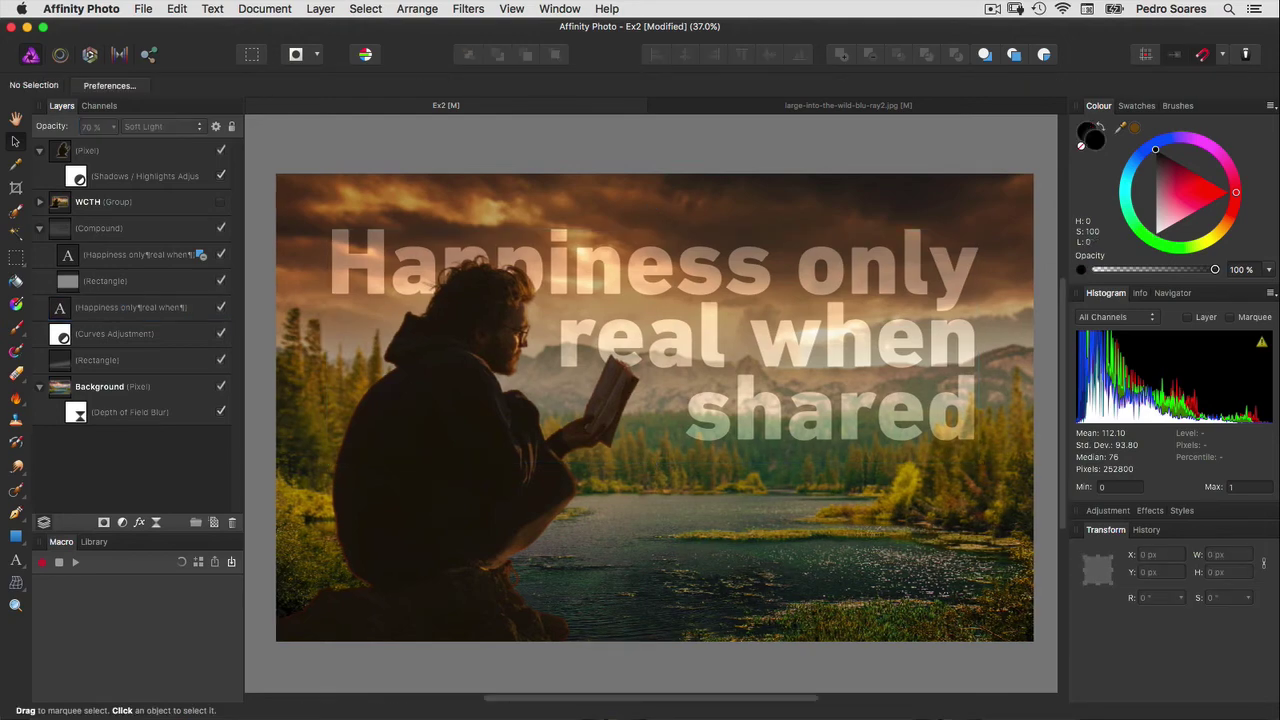
Zoom to 100% and draw a closed pen curve along the ridge behind 'real'.
key(ctrl+plus)
key(ctrl+plus)
key(ctrl+plus)
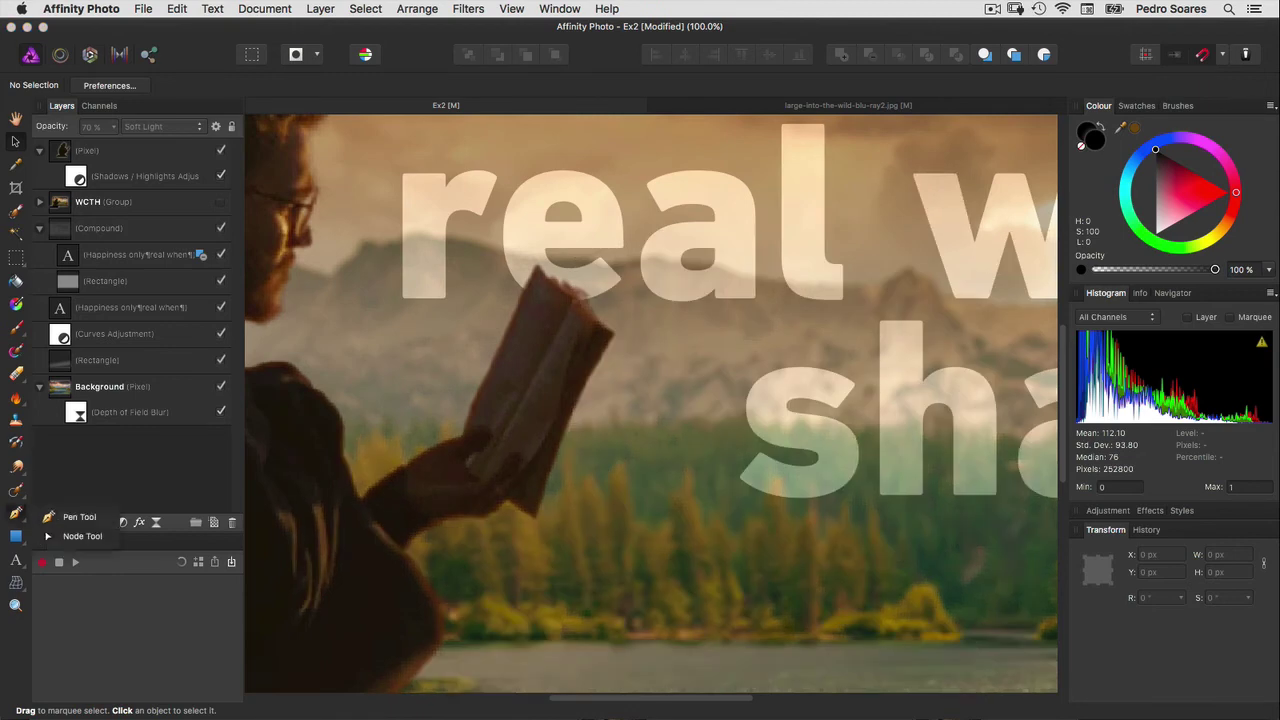
click(60, 516)
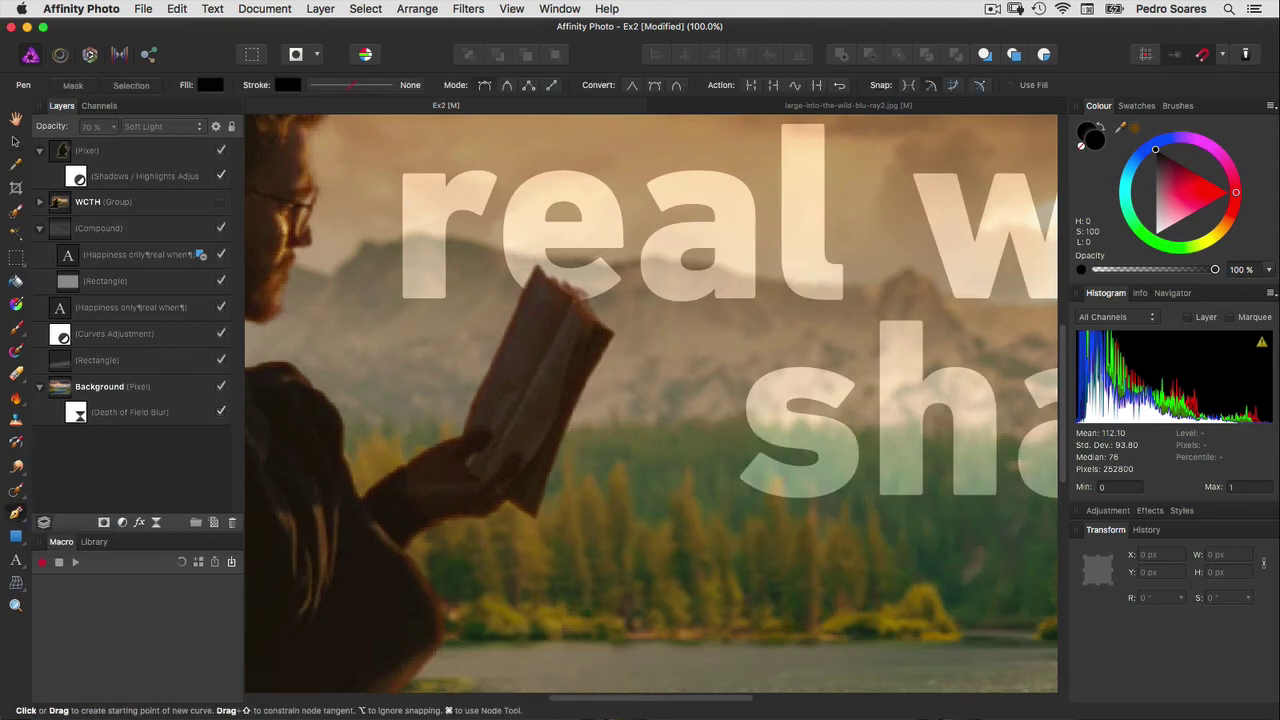
mouse_move(380, 242)
mouse_down()
mouse_move(418, 233)
mouse_move(678, 261)
mouse_up()
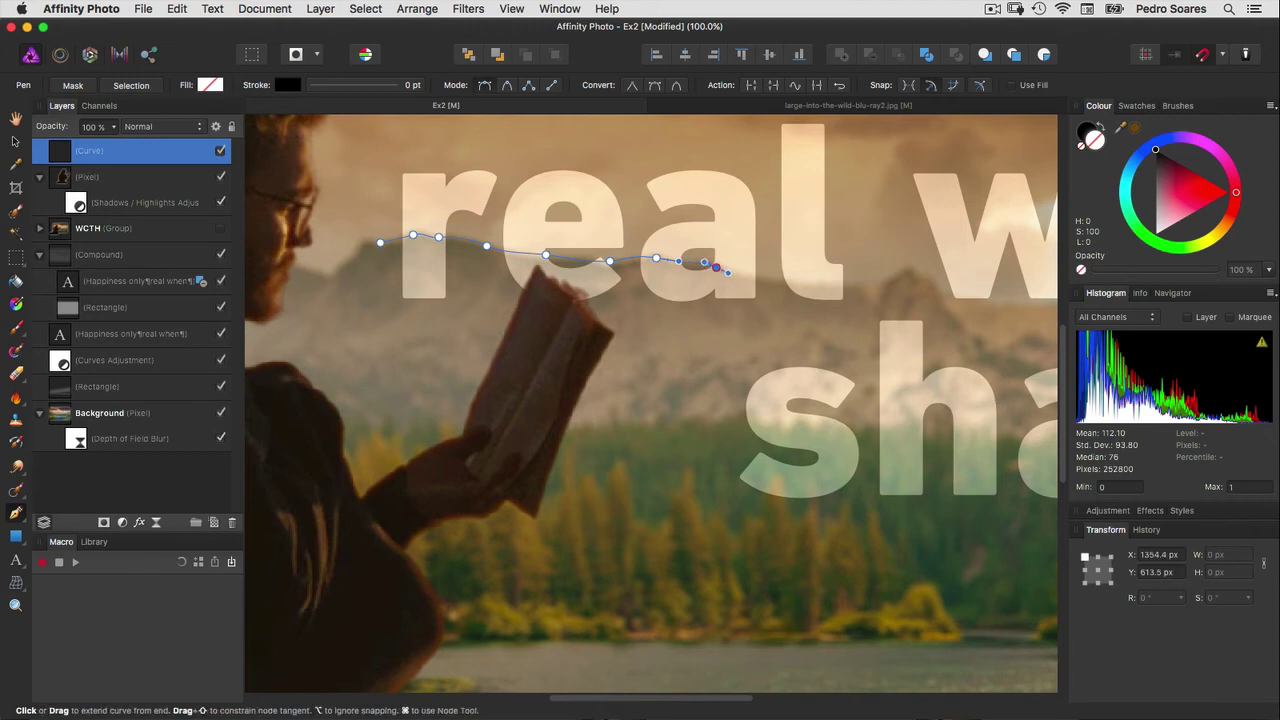
mouse_move(769, 278)
mouse_down()
mouse_move(841, 285)
mouse_move(453, 349)
mouse_up()
click(855, 285)
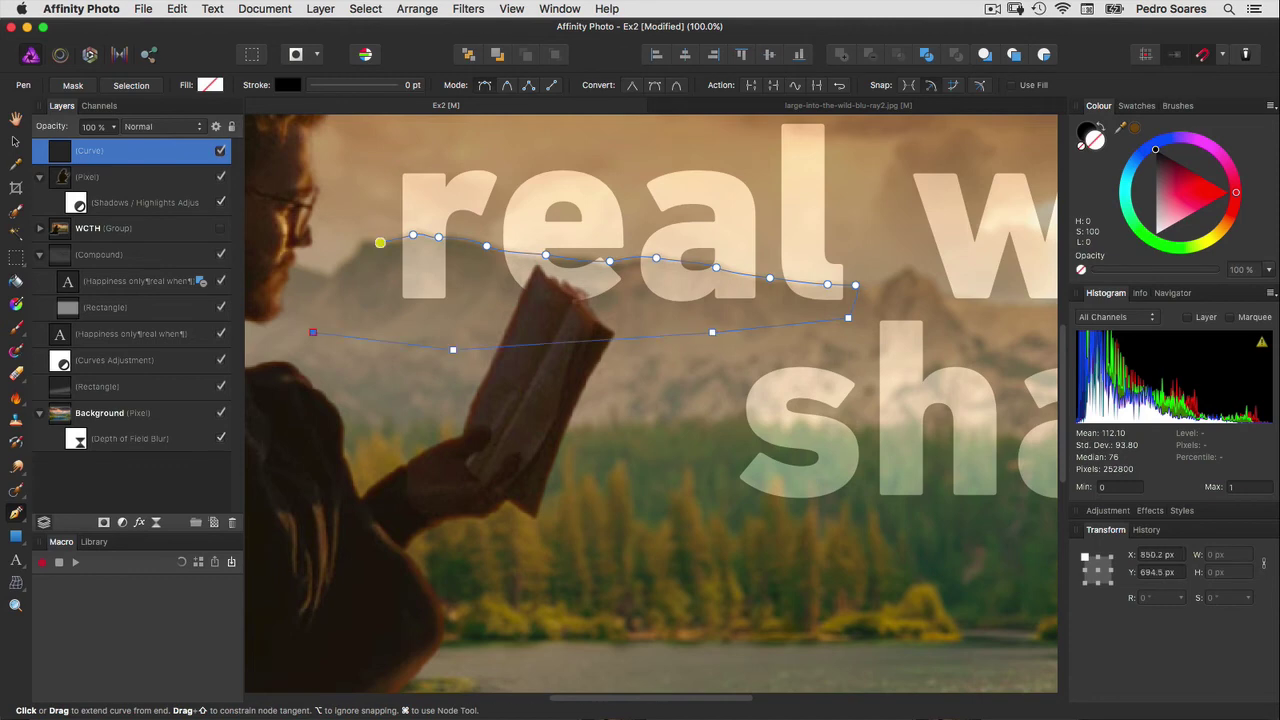
click(380, 242)
Pan to 'when' and 'shared', trace a second closed ridge curve, then fit the whole image.
key(space)
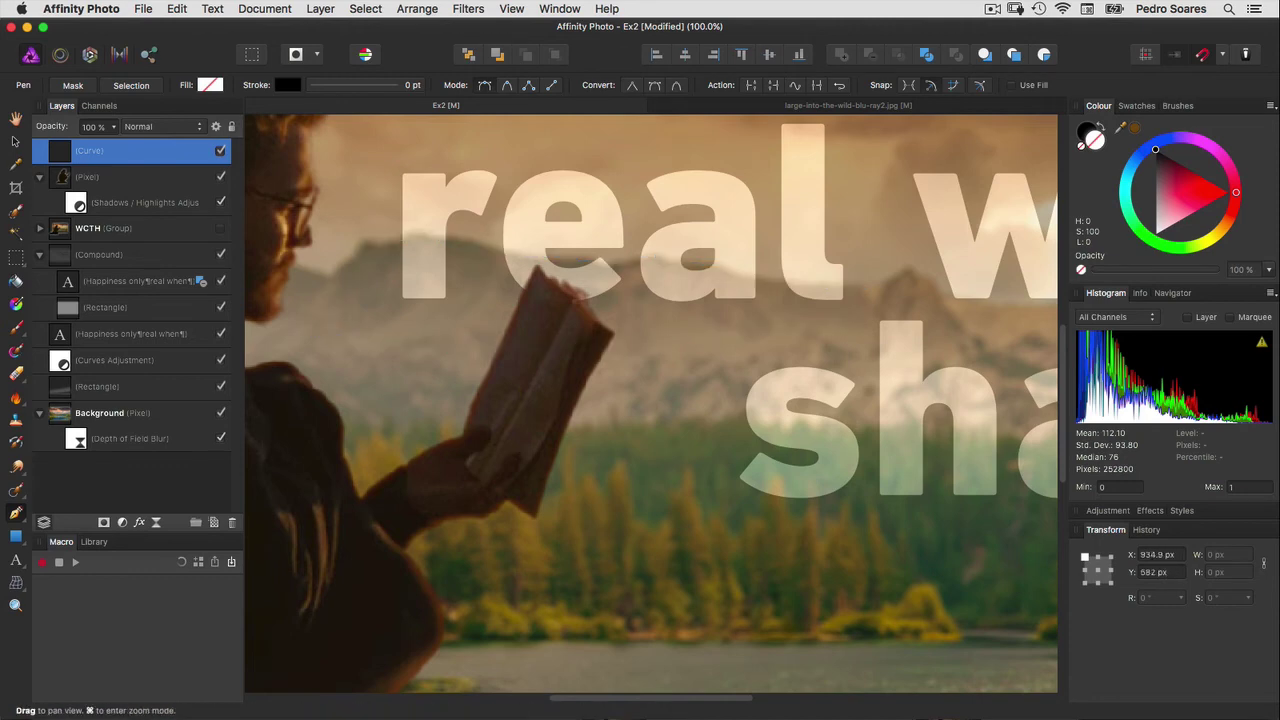
mouse_move(850, 400)
mouse_down()
mouse_move(736, 371)
mouse_move(290, 435)
mouse_up()
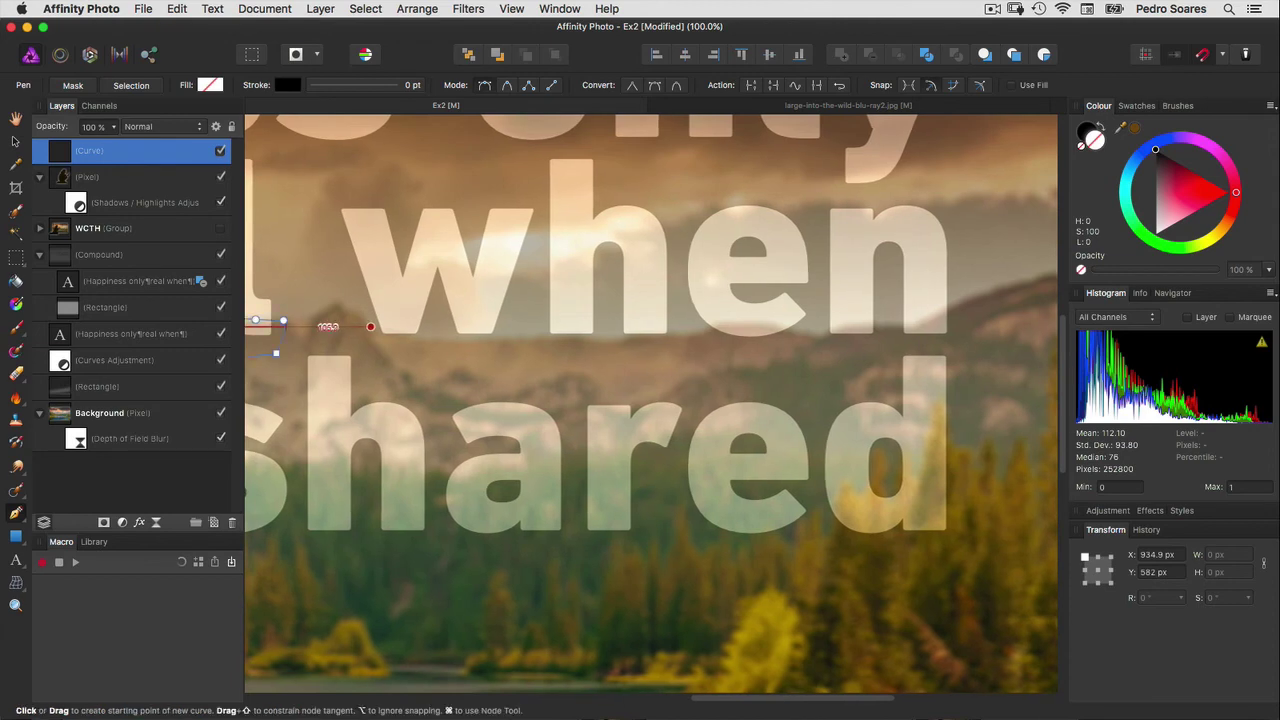
mouse_move(367, 327)
mouse_down()
mouse_move(591, 340)
mouse_move(728, 321)
mouse_move(818, 338)
mouse_move(855, 318)
mouse_move(896, 329)
mouse_move(928, 318)
mouse_up()
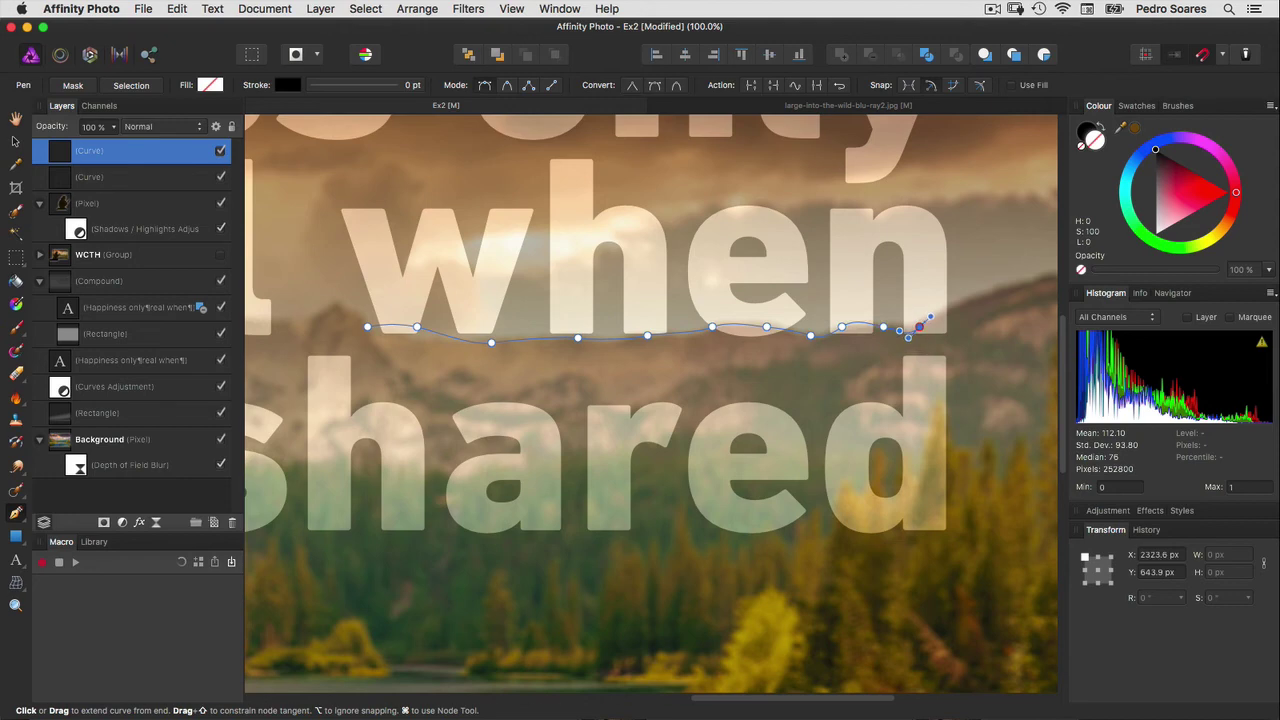
click(957, 301)
drag(612, 365, 447, 371)
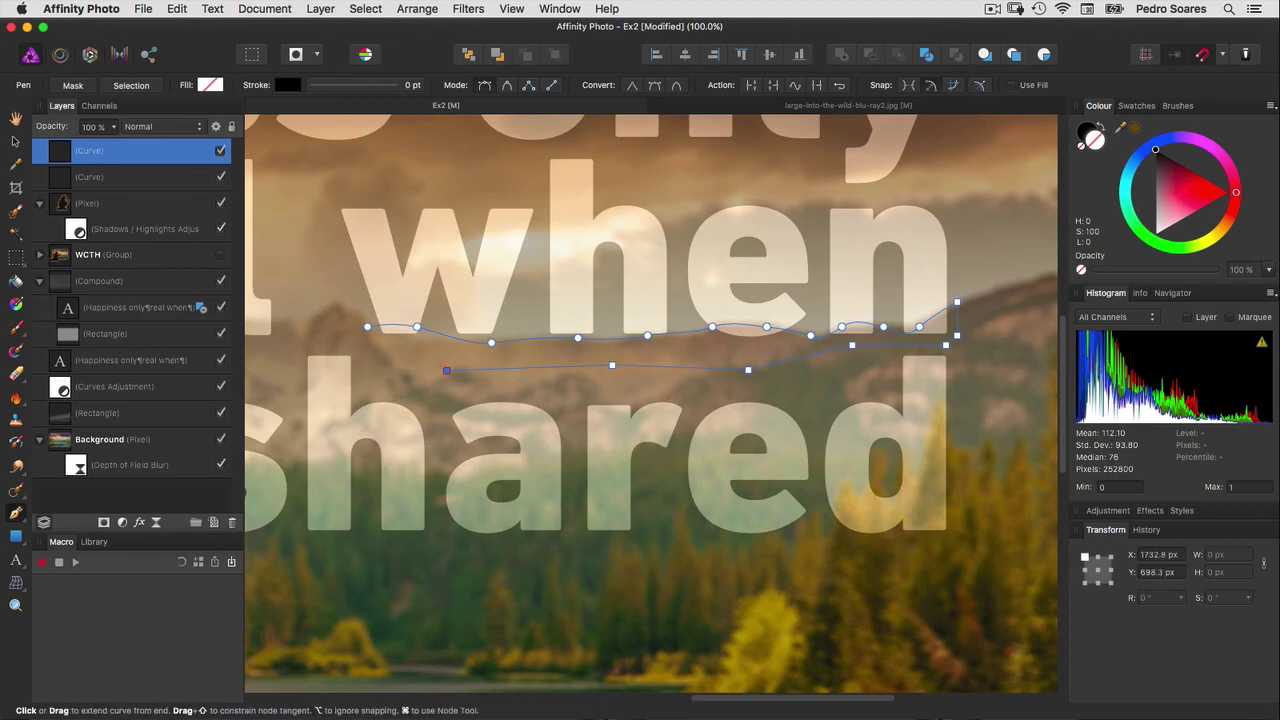
click(367, 327)
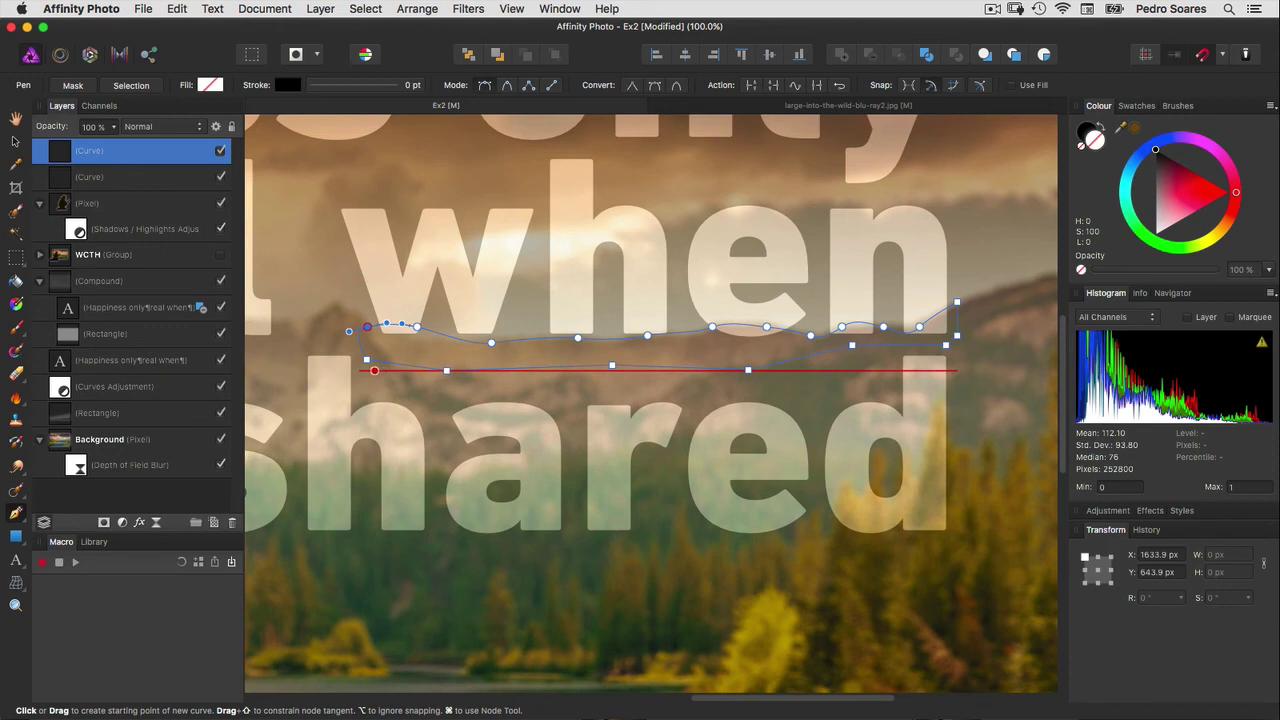
key(super+0)
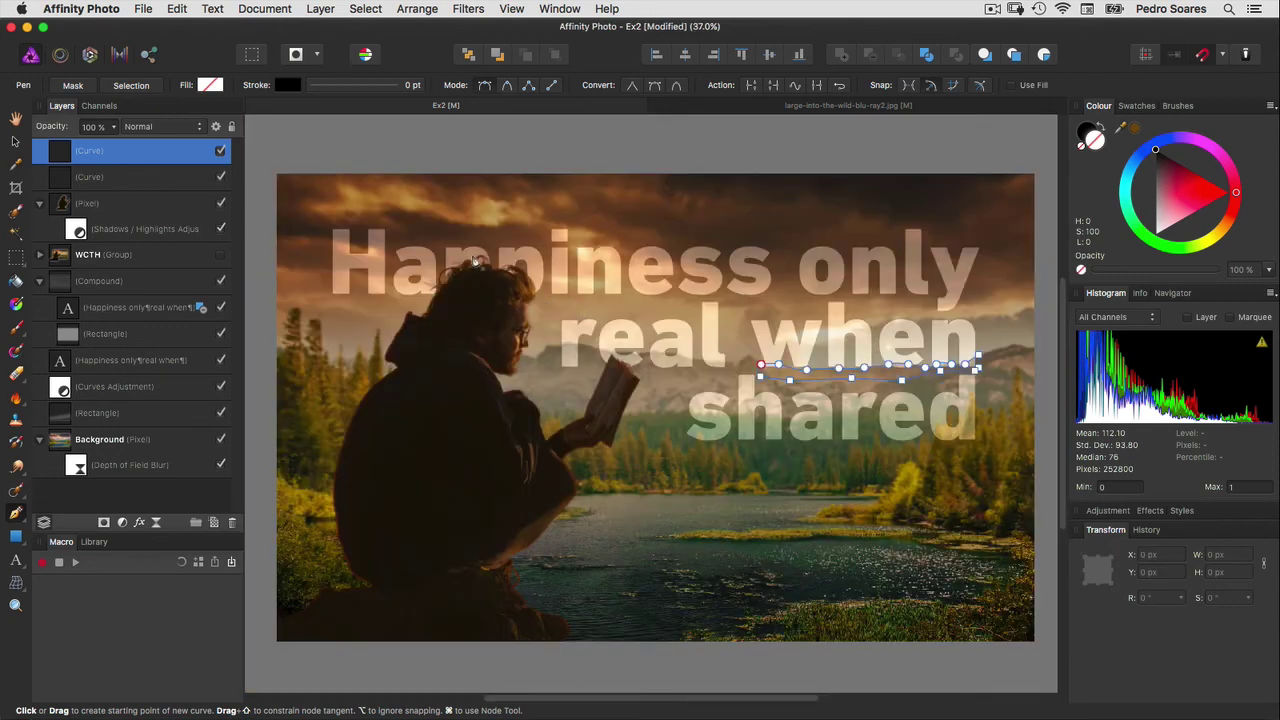
Combine both ridge curves with Add into one Curves shape and drop it into the Compound group.
shift+click(108, 182)
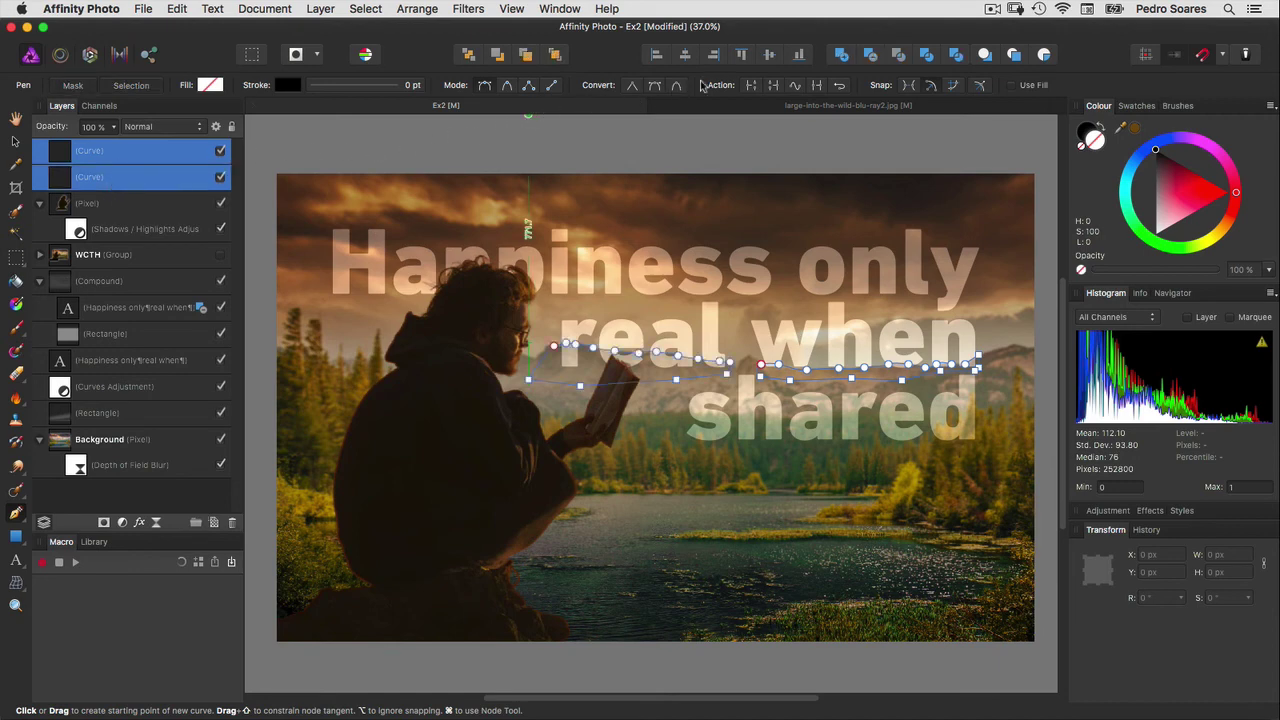
click(843, 56)
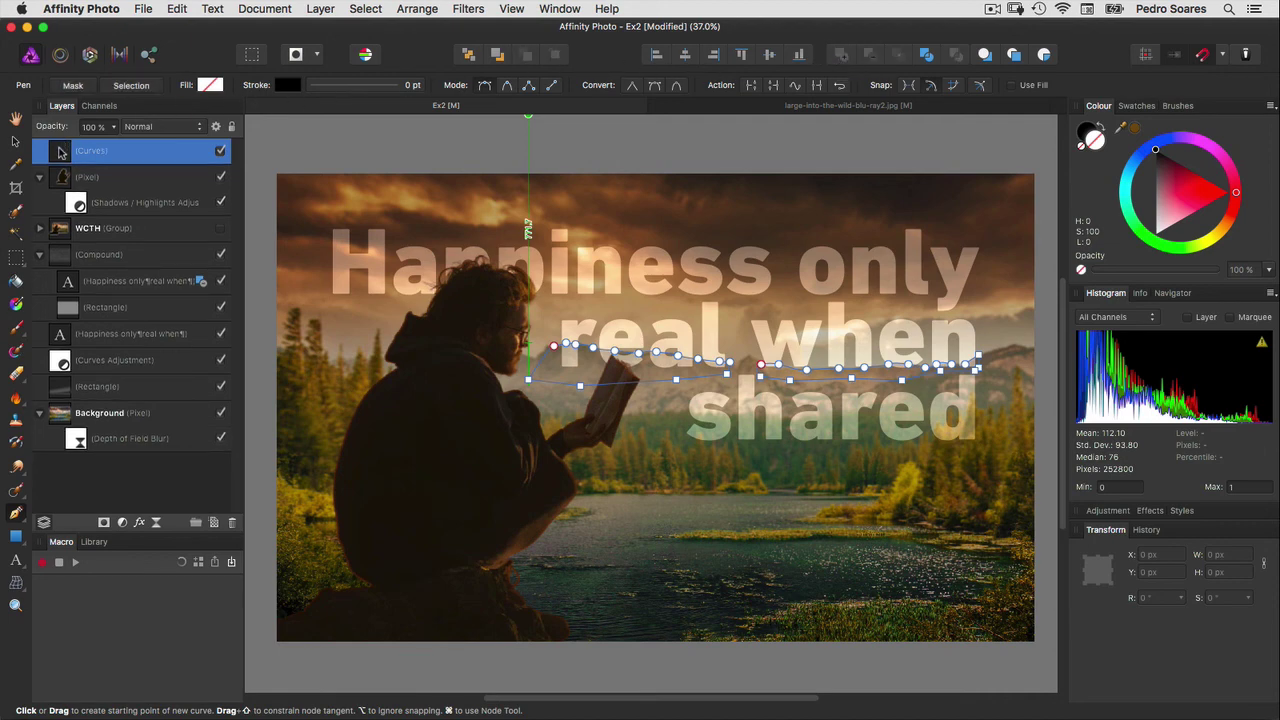
drag(60, 153, 97, 240)
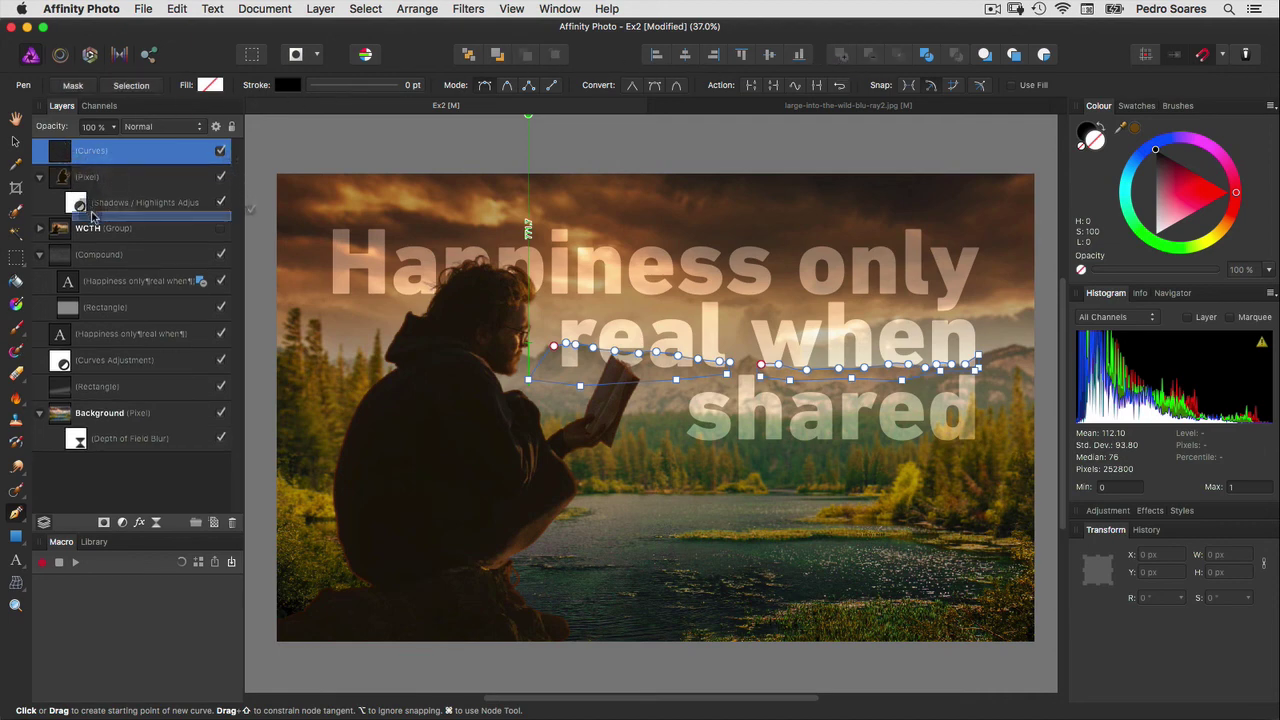
drag(97, 240, 103, 257)
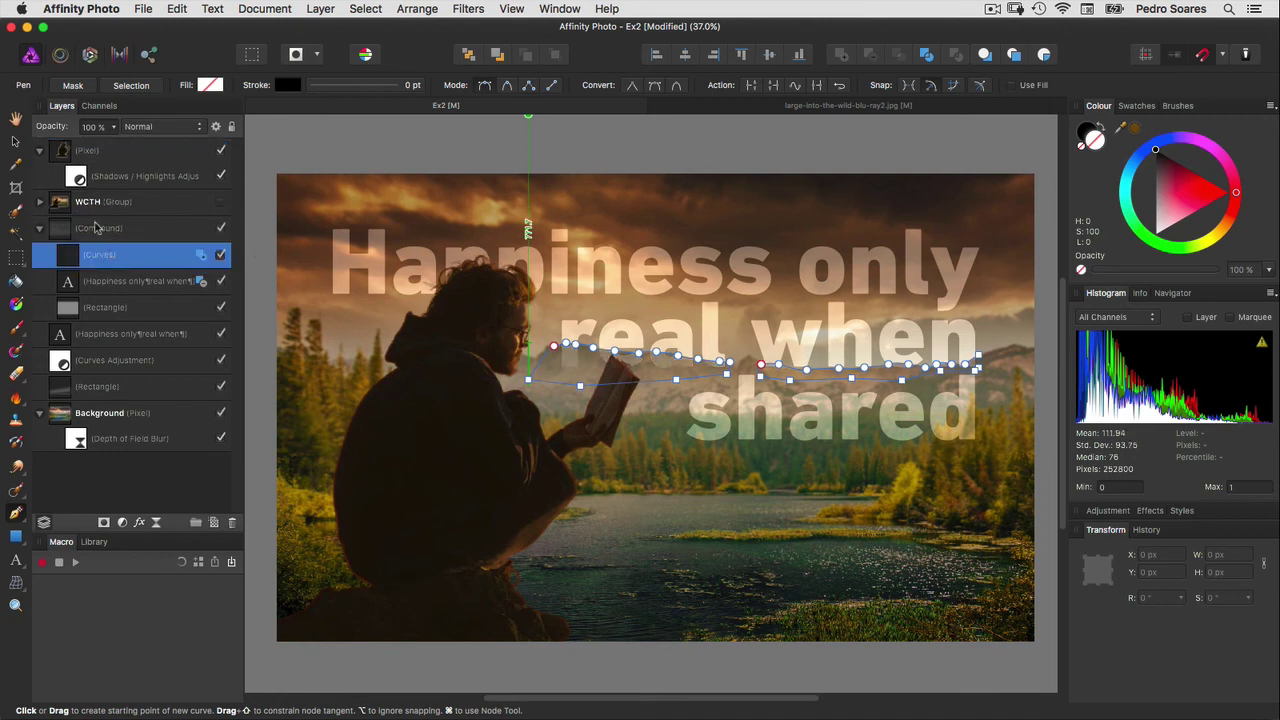
click(20, 143)
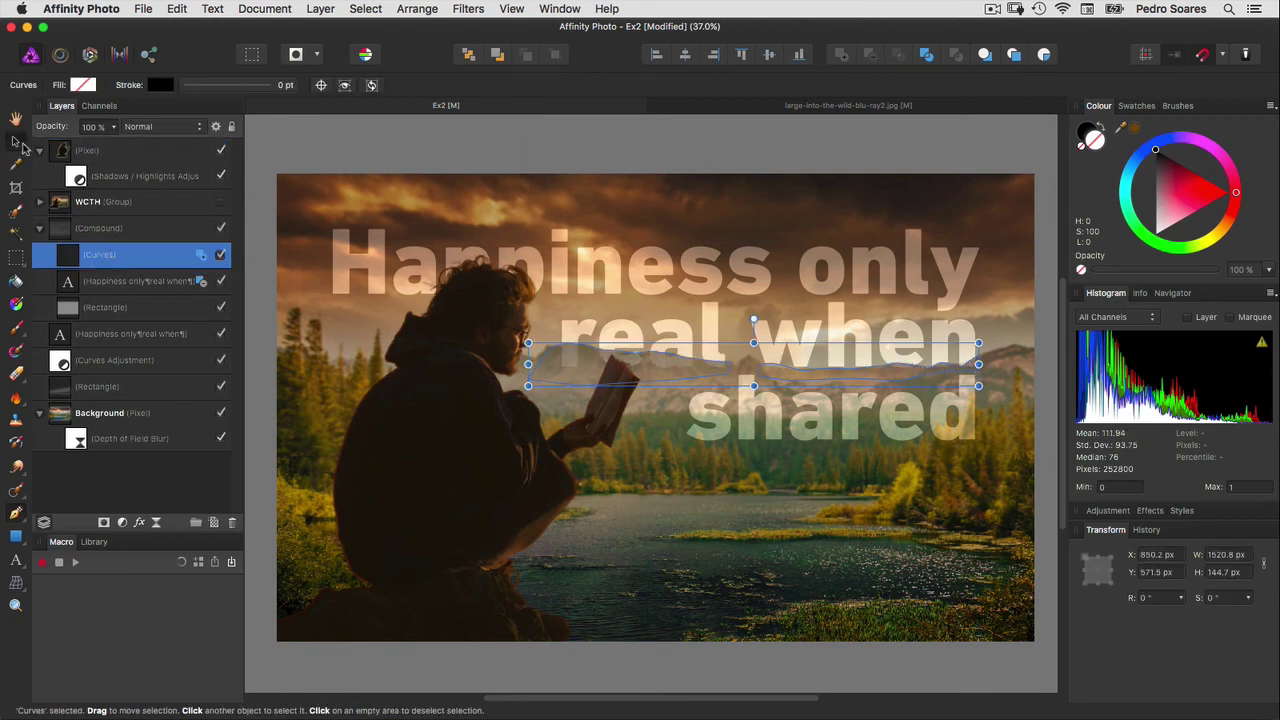
Duplicate the Curves ridge shape and place the copy below the second text layer.
click(258, 163)
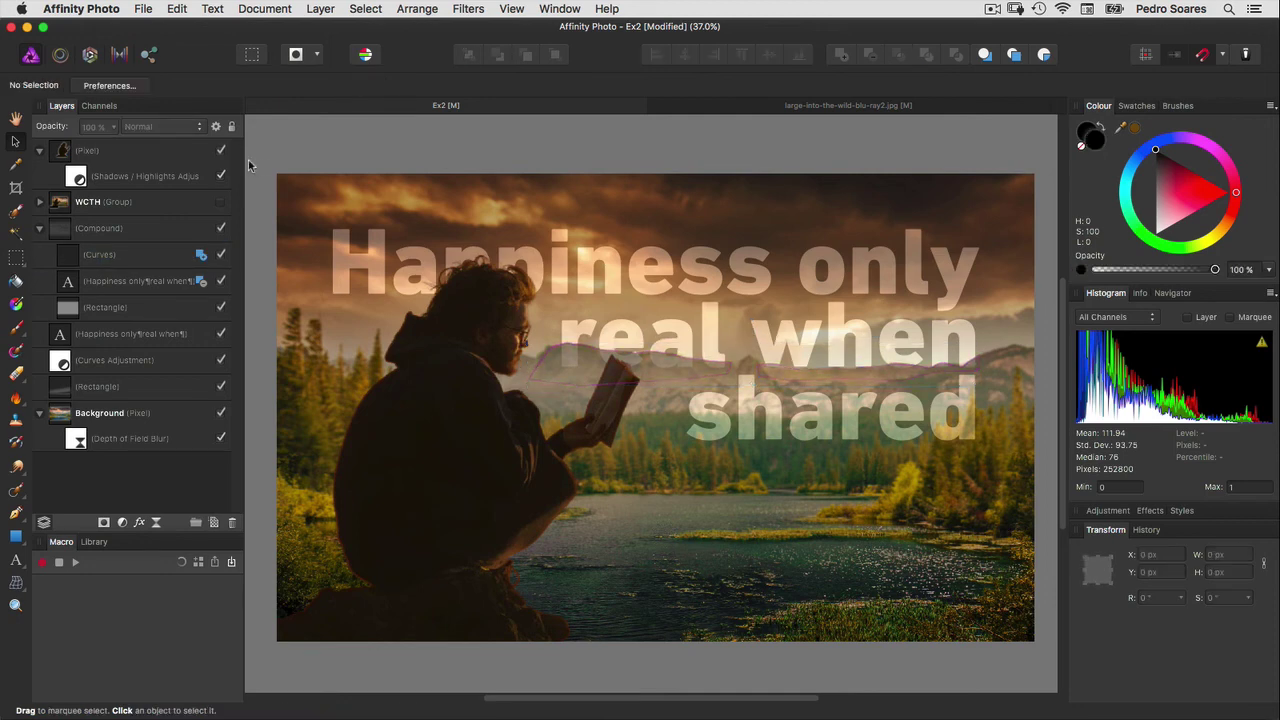
click(128, 257)
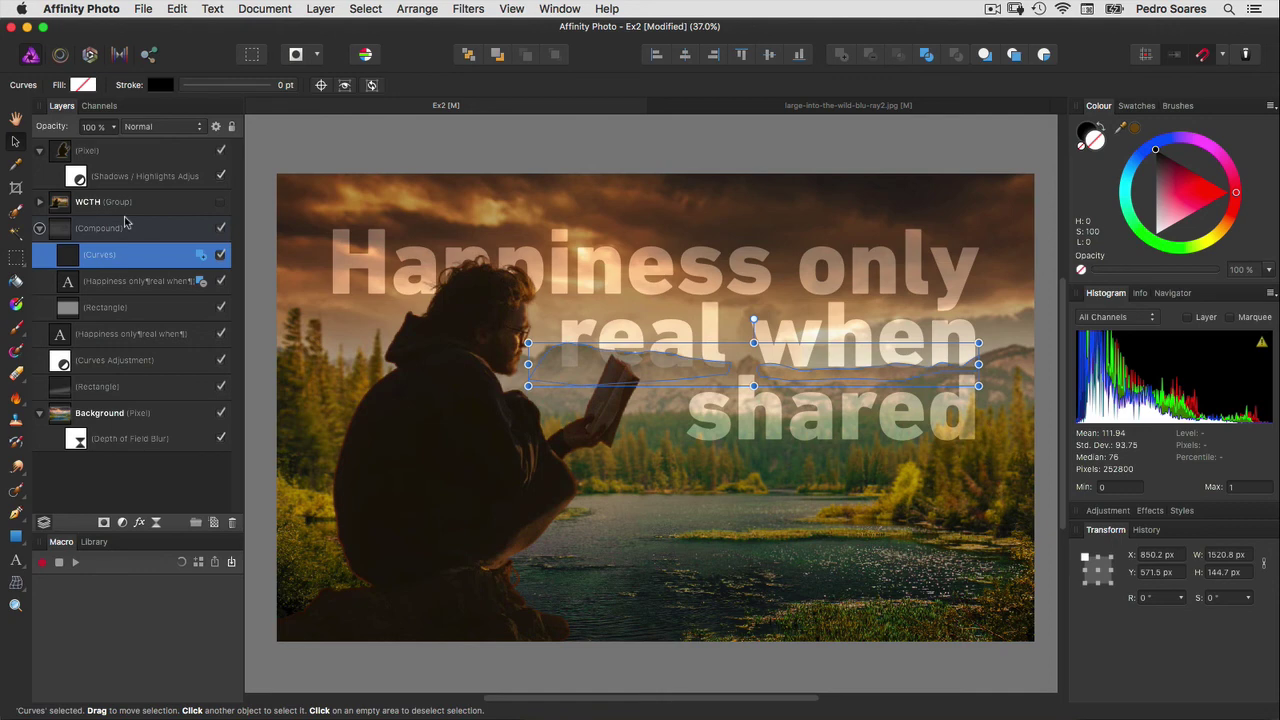
key(super+j)
drag(79, 249, 63, 337)
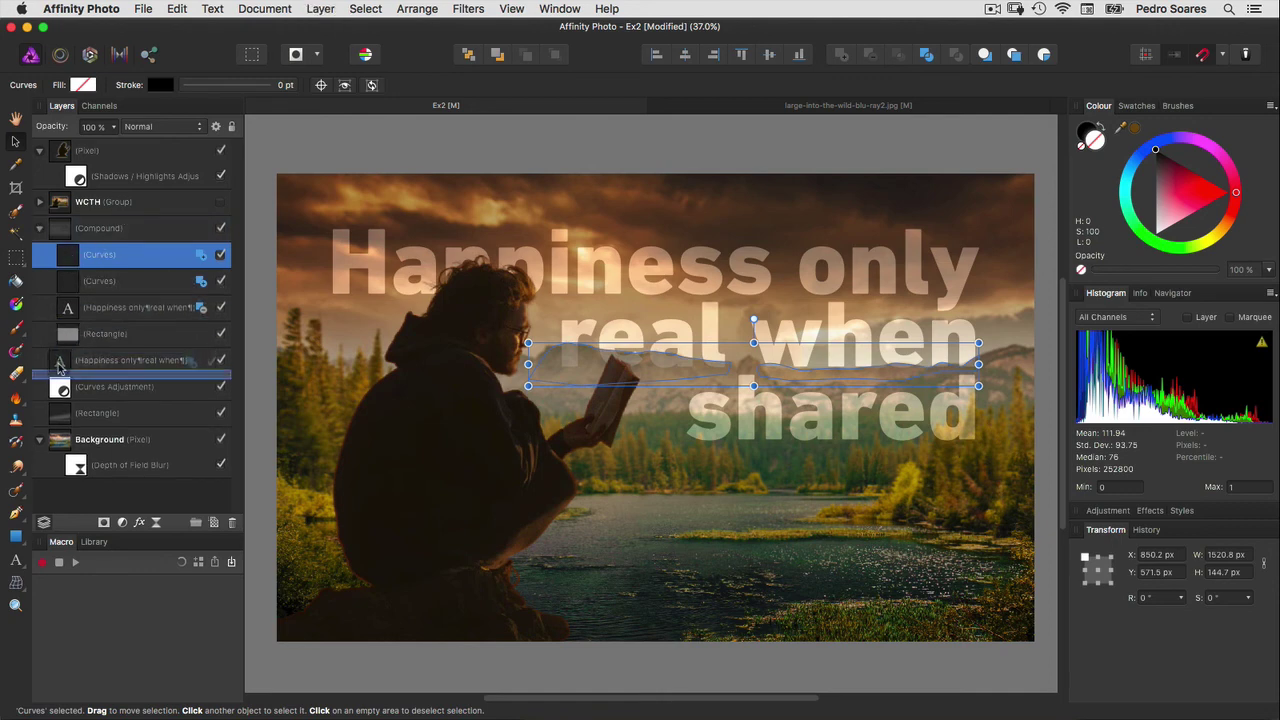
drag(63, 337, 60, 373)
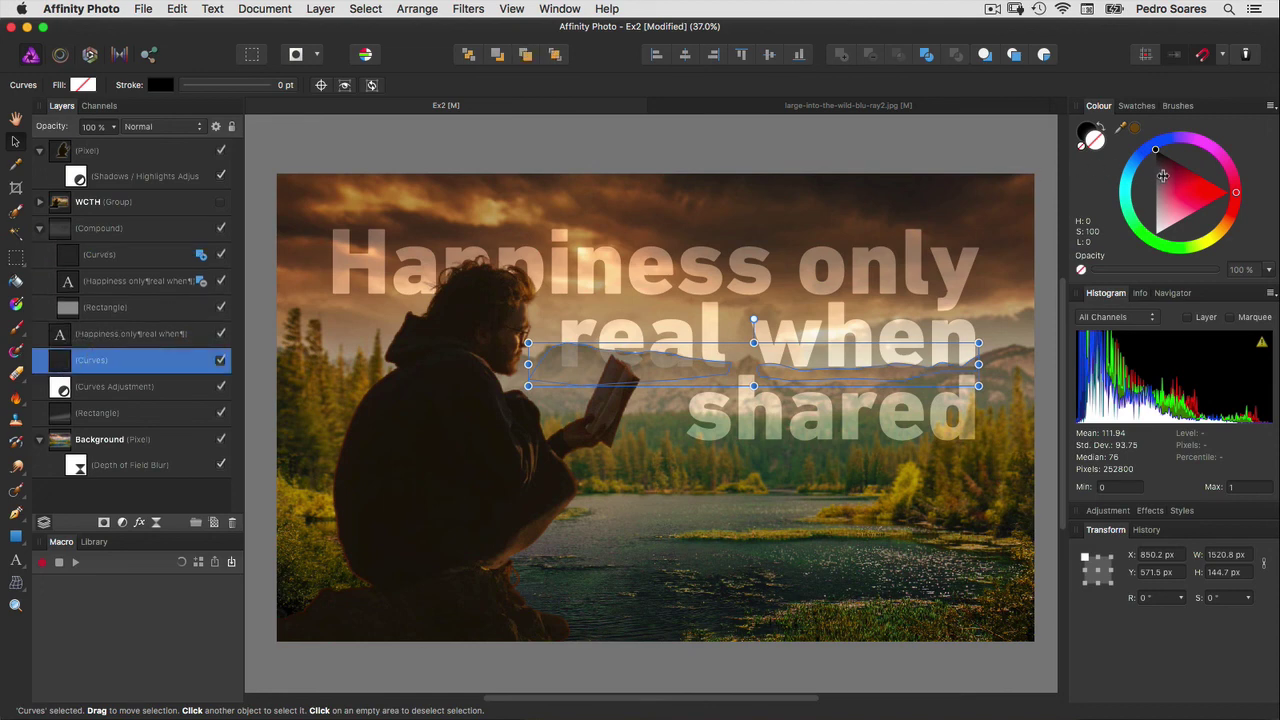
Fill the ridge copy black, load it as a pixel selection, and hide the layer.
drag(1162, 172, 1148, 172)
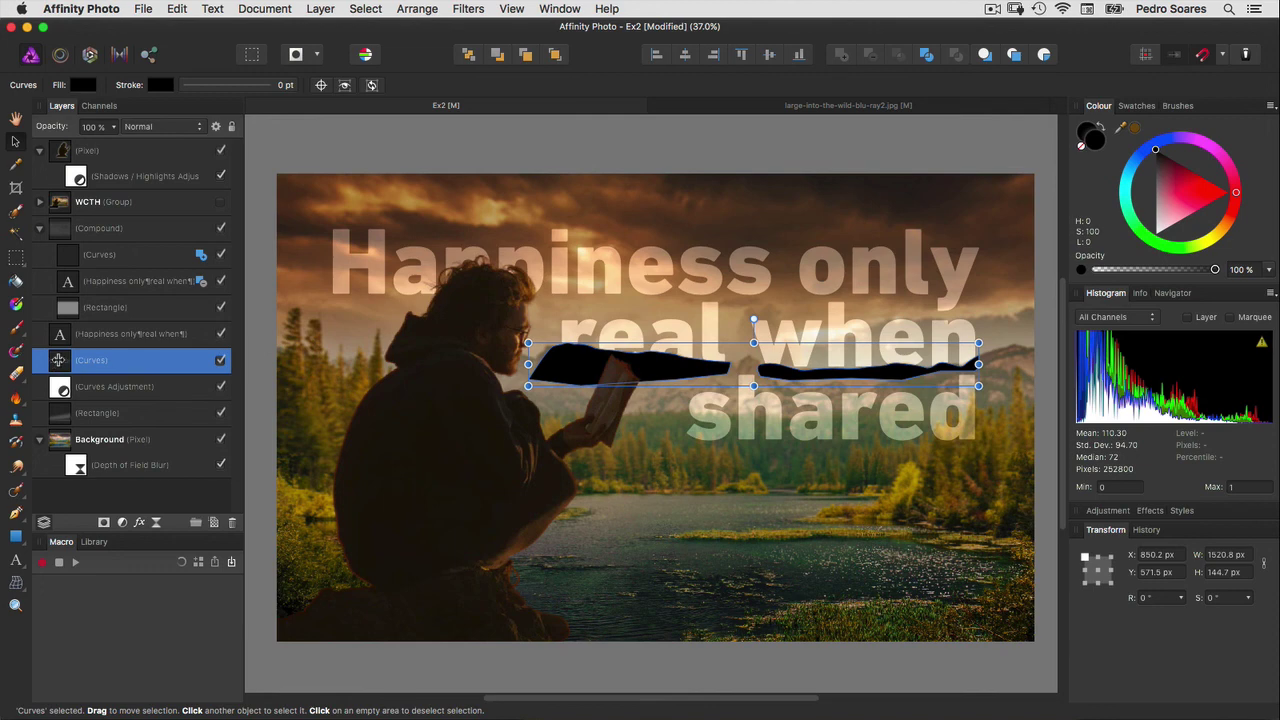
click(58, 360)
click(220, 363)
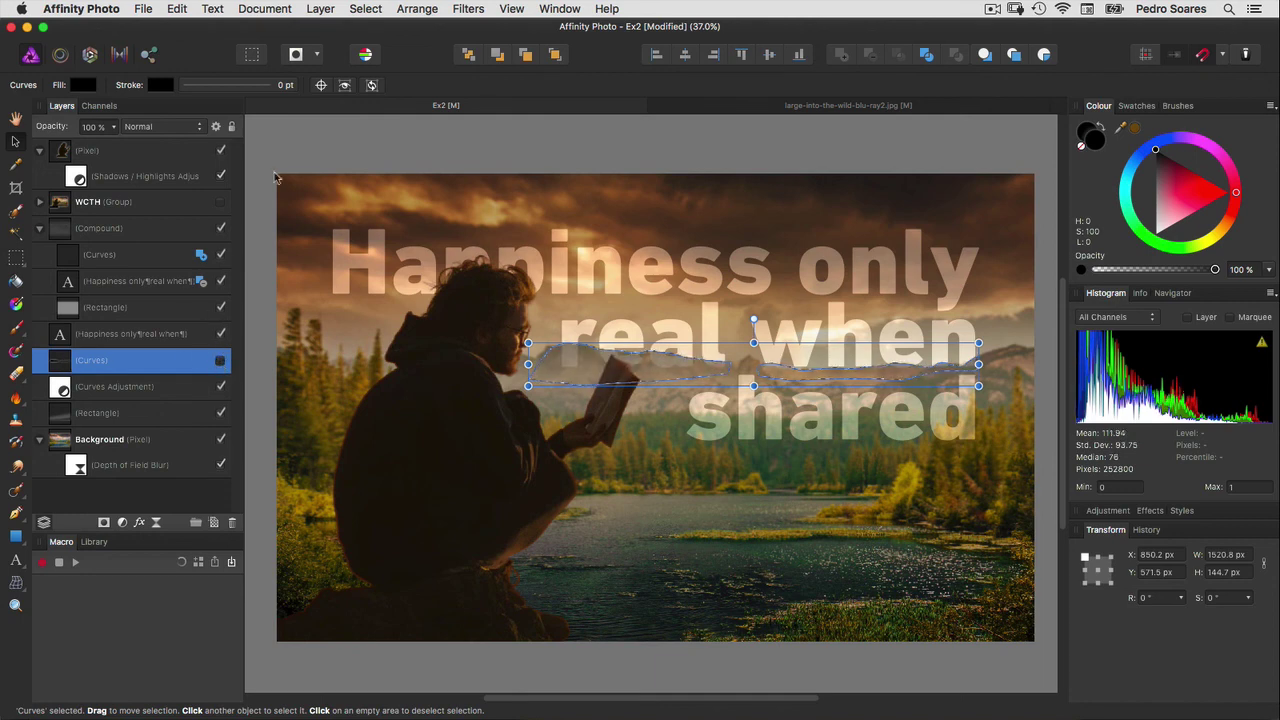
Turn the inverted ridge selection into a mask, move it onto the lower text layer, and deselect.
click(358, 10)
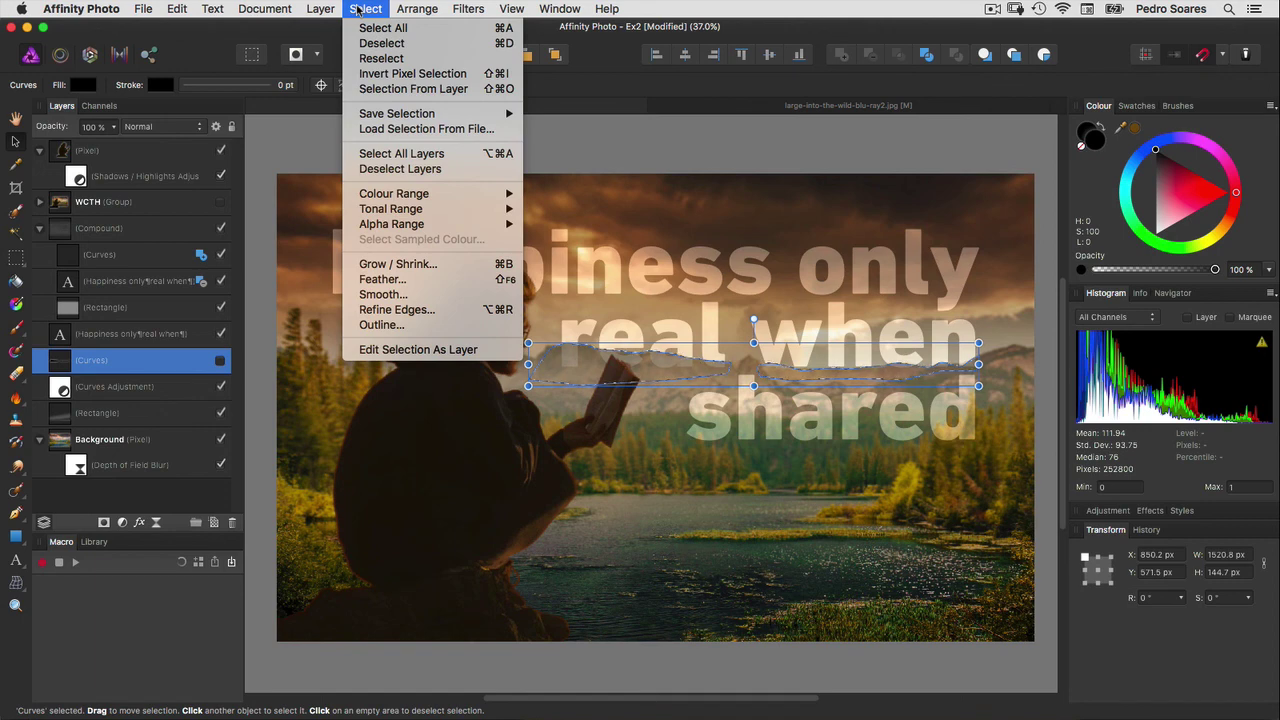
click(360, 74)
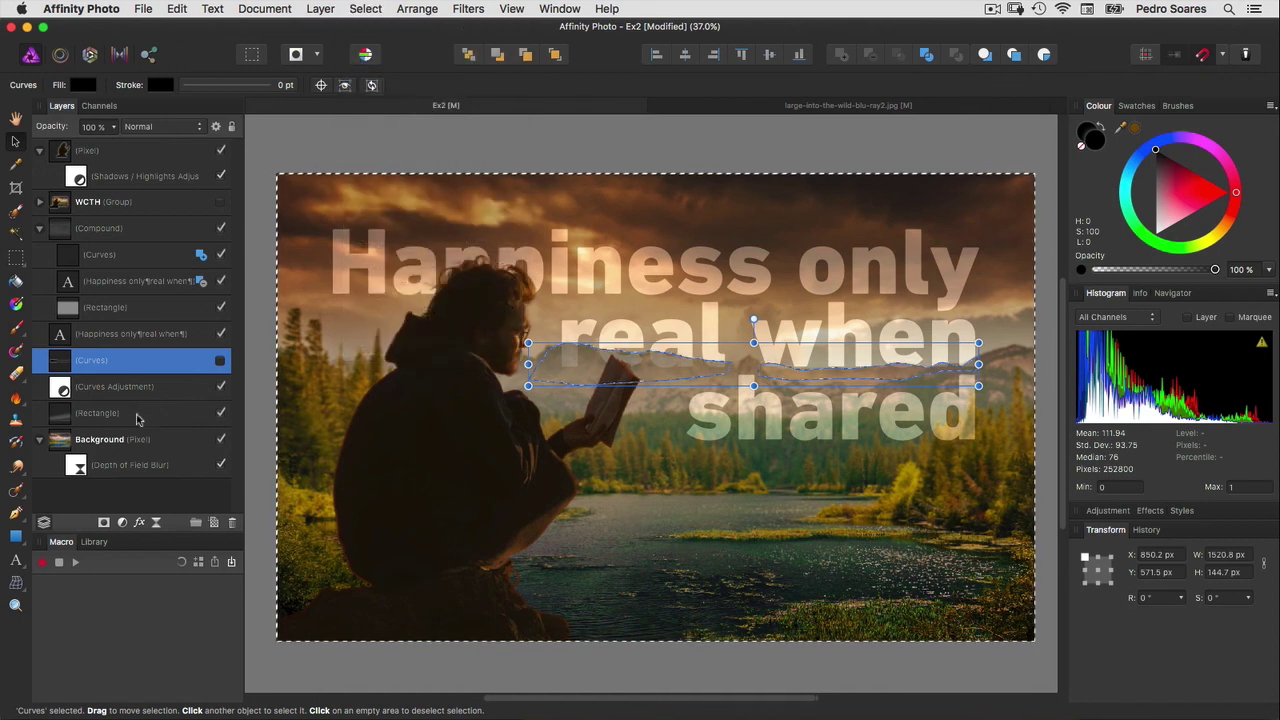
click(104, 523)
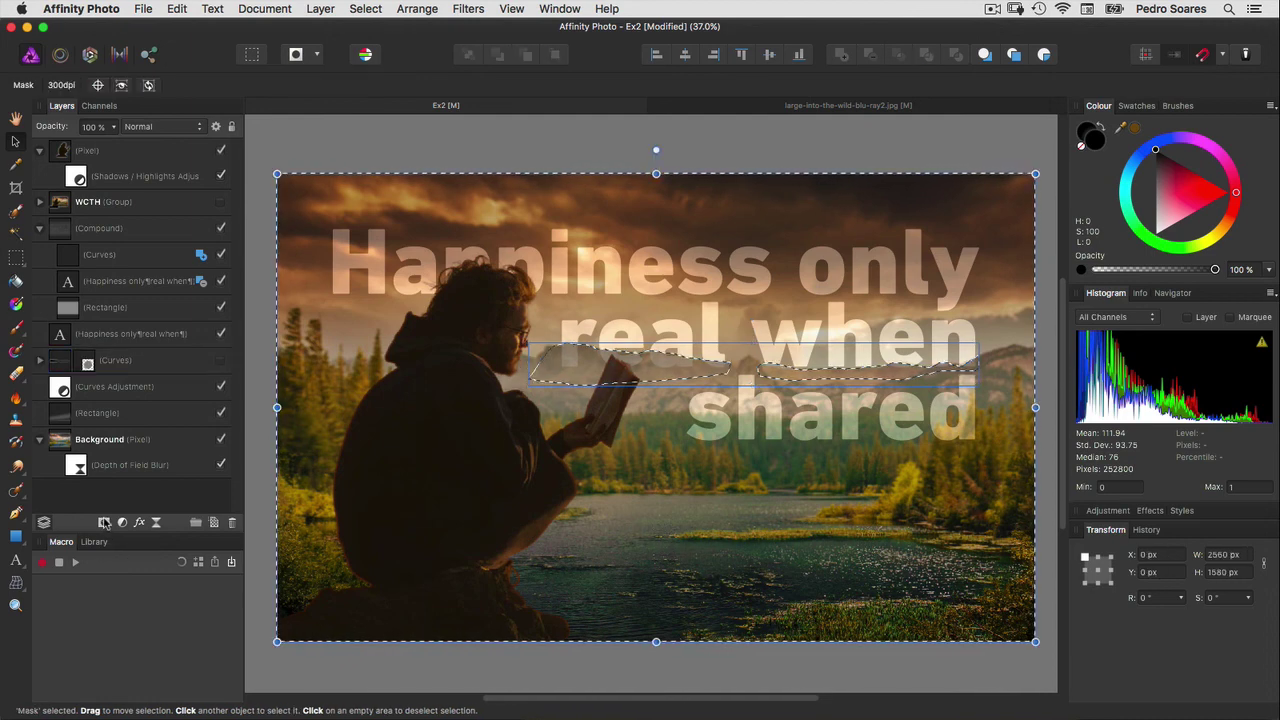
click(40, 361)
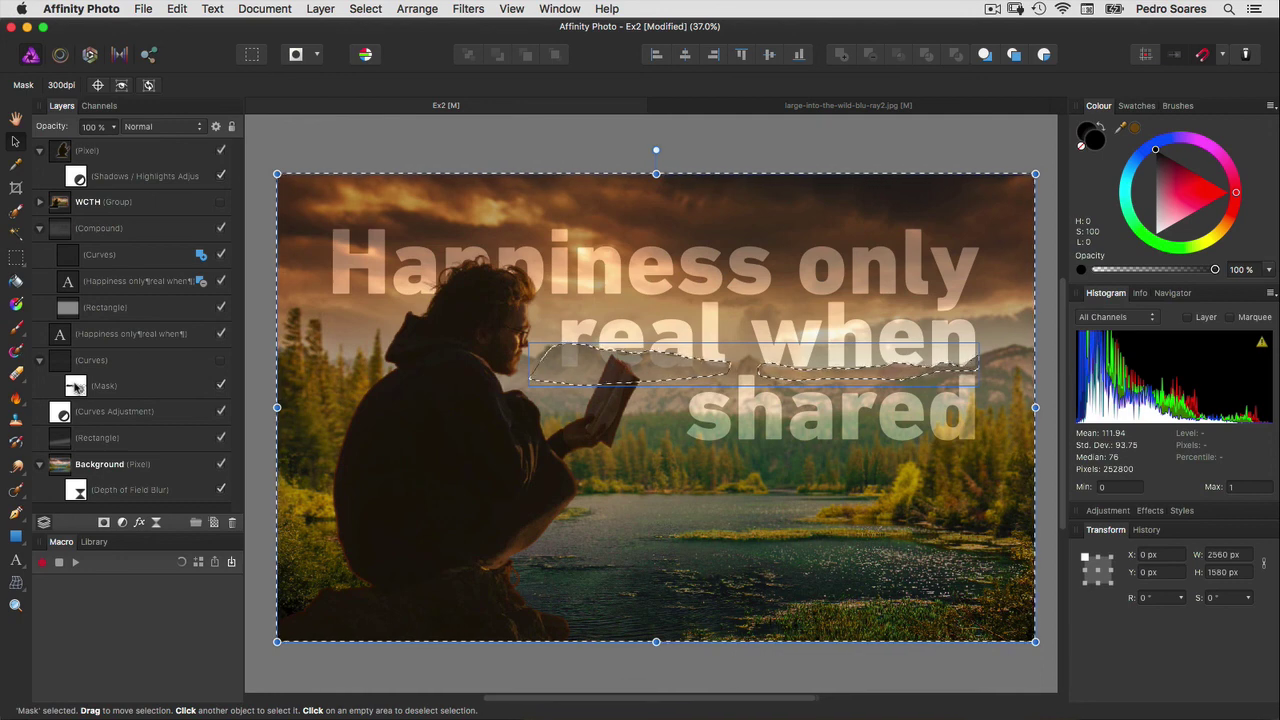
drag(78, 388, 83, 347)
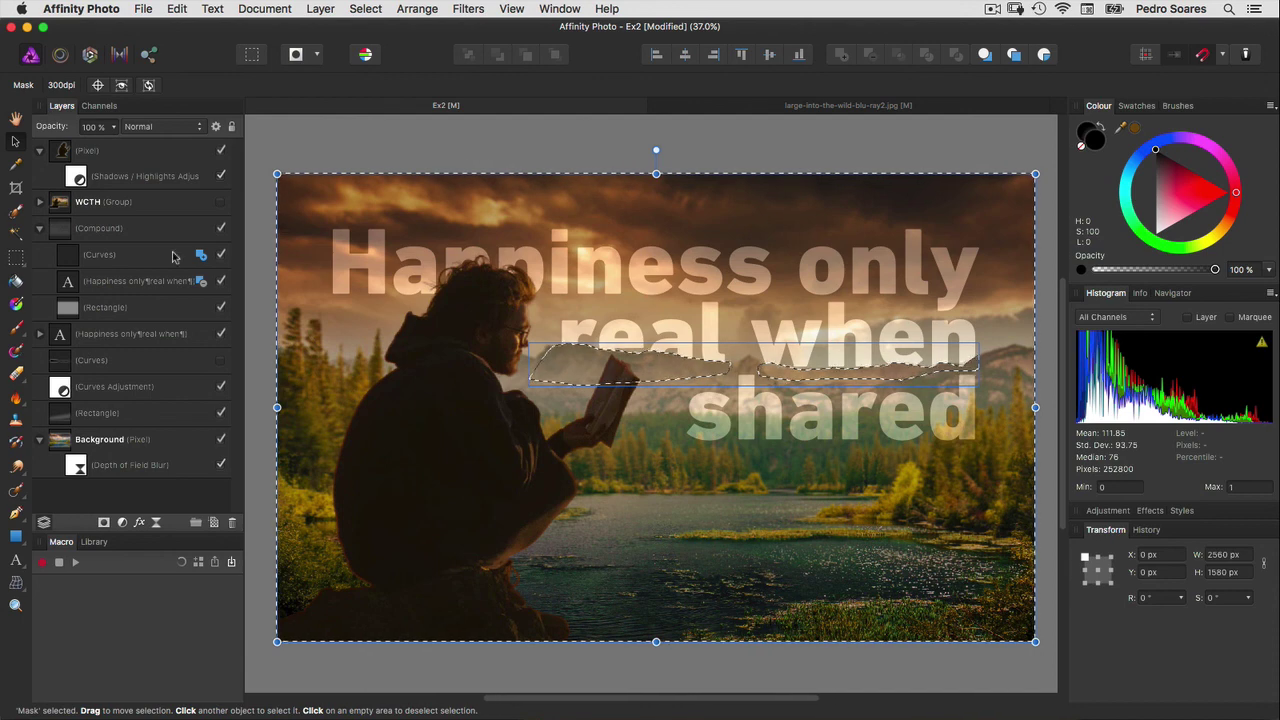
click(259, 139)
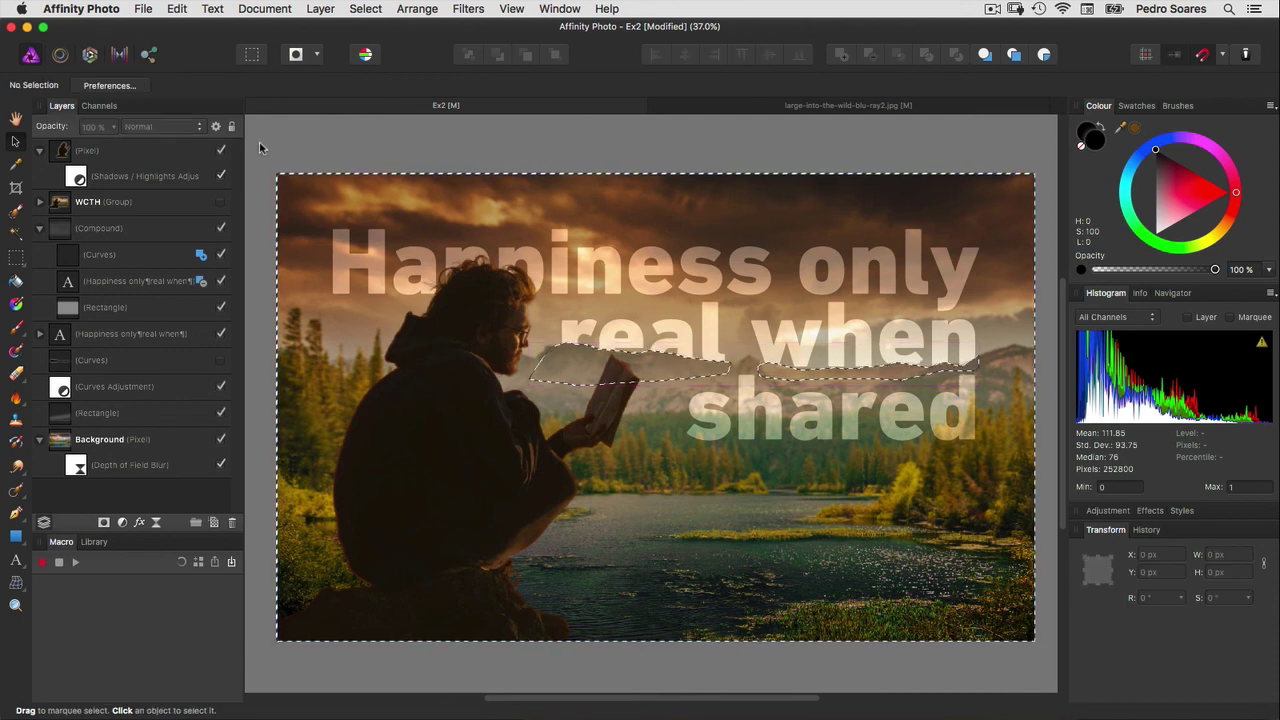
key(super+d)
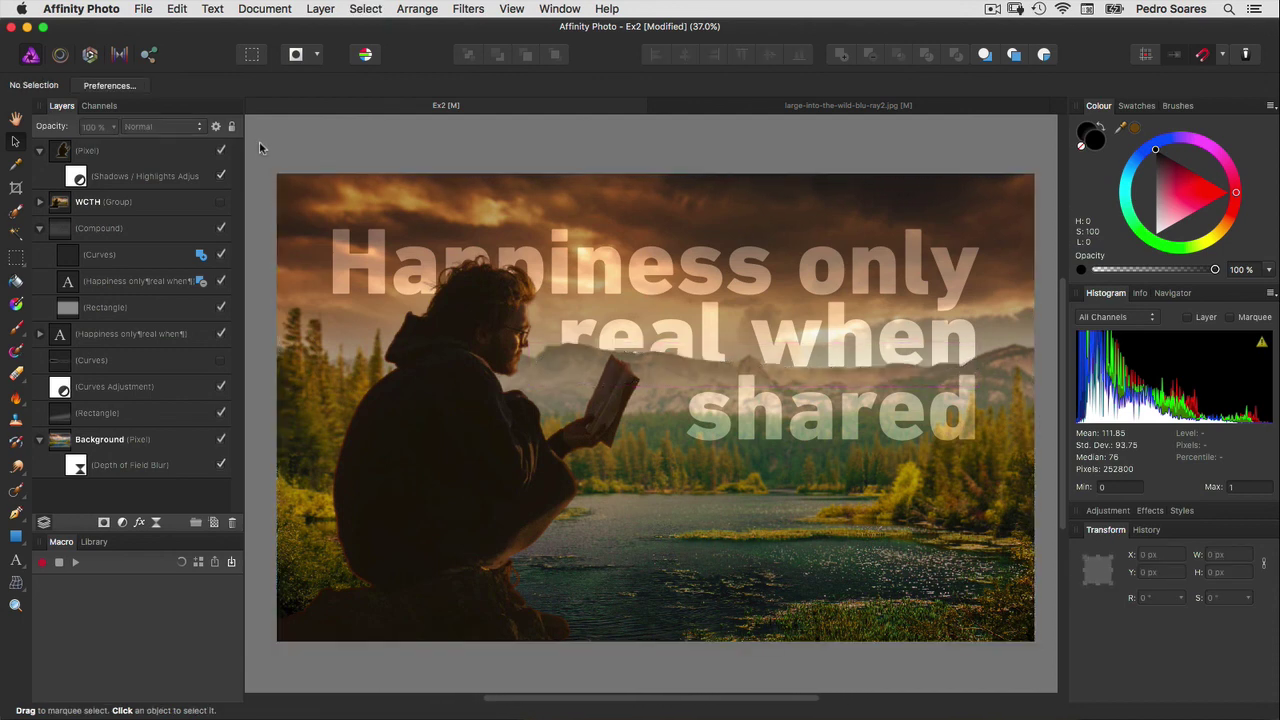